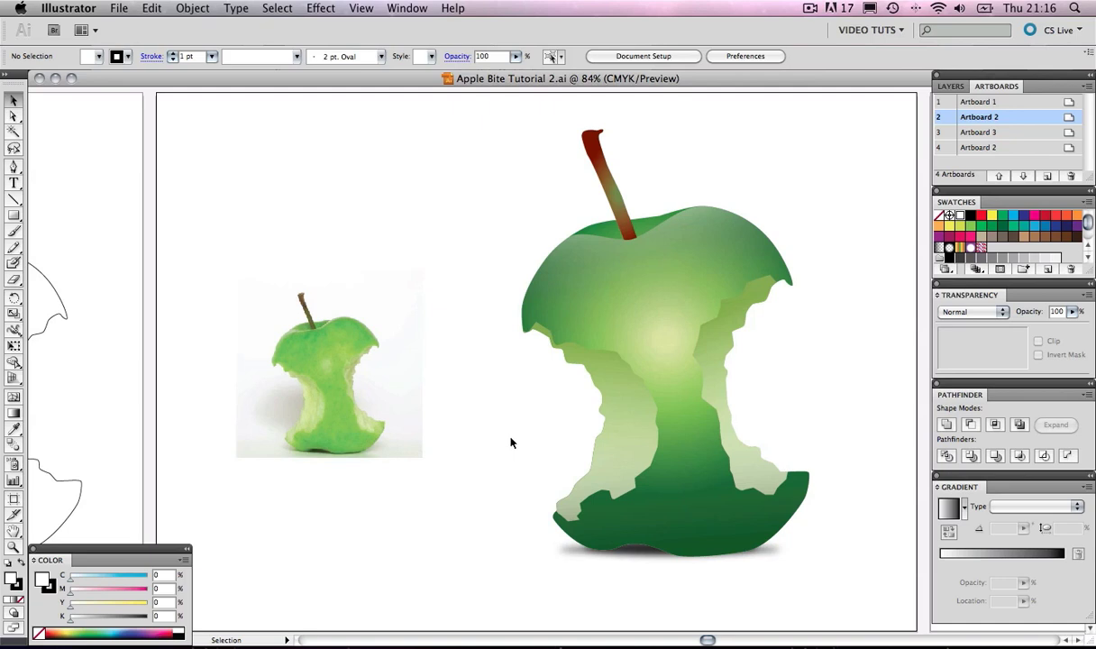
# Deselect the apple photo, toggle the Pathfinder panel off and back on, and switch to Artboard 1.
pyautogui.click(382, 399)
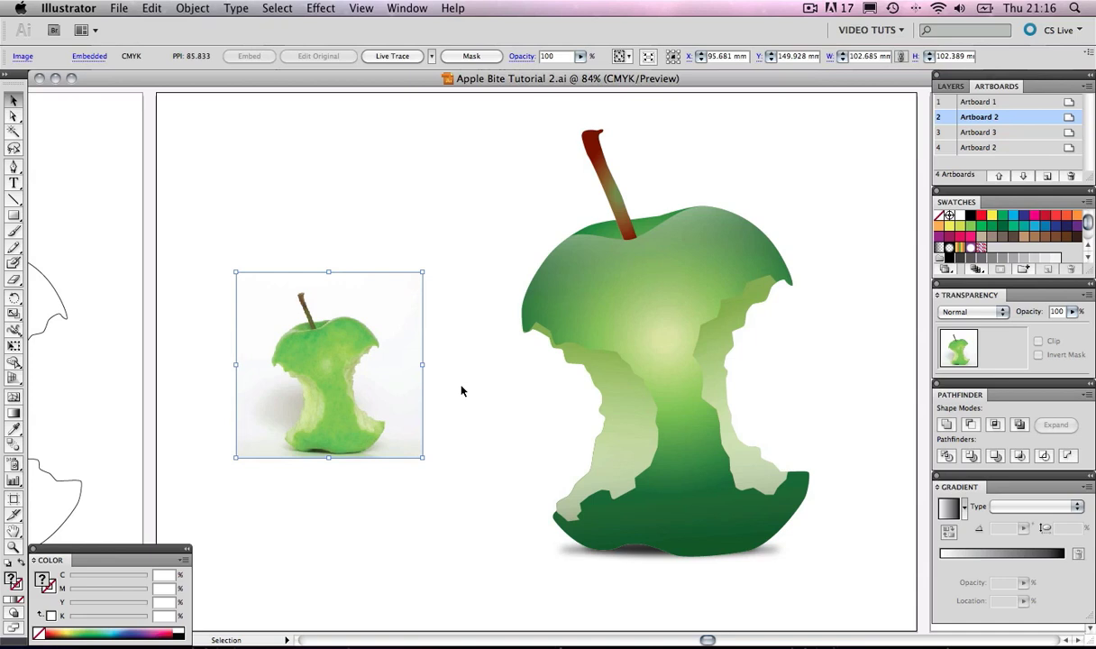
pyautogui.click(462, 447)
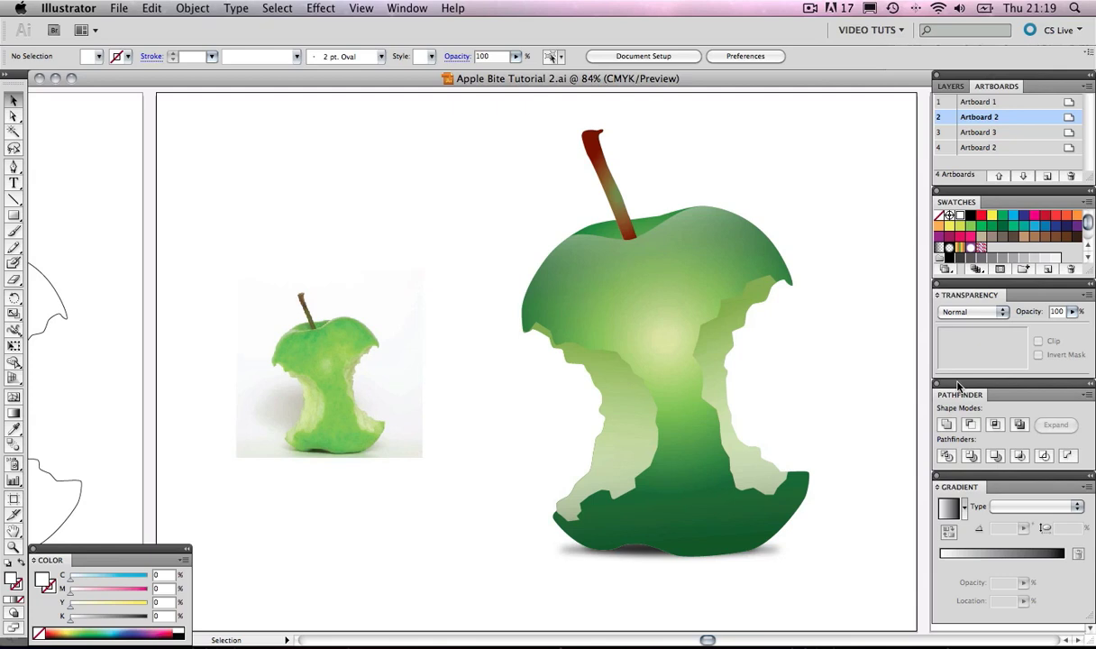
pyautogui.click(410, 11)
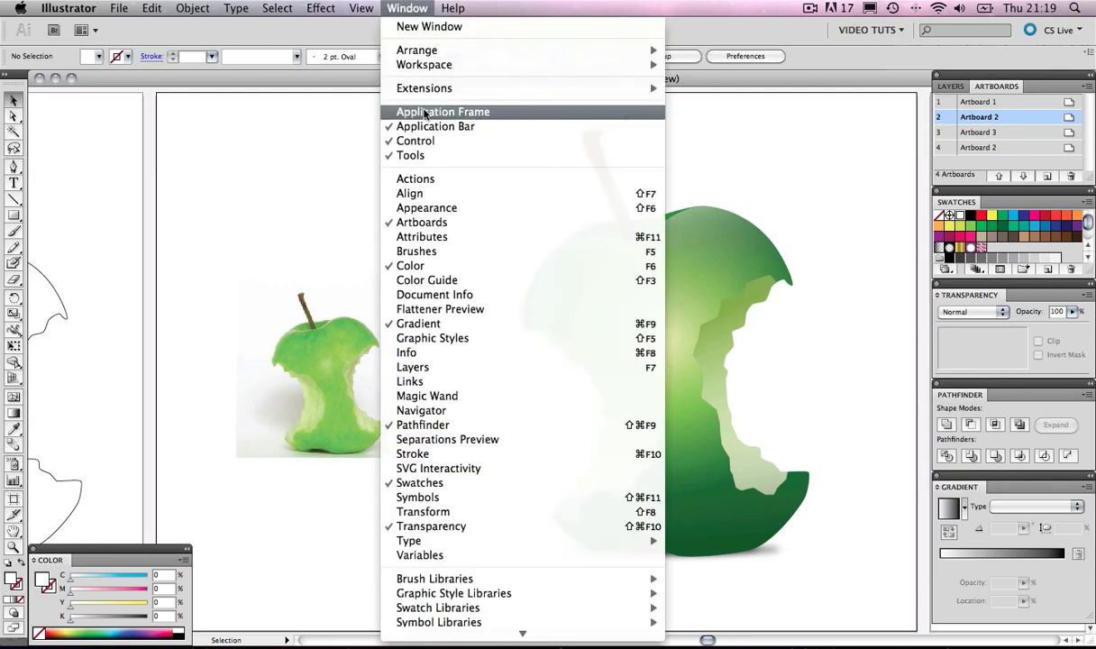
pyautogui.click(487, 425)
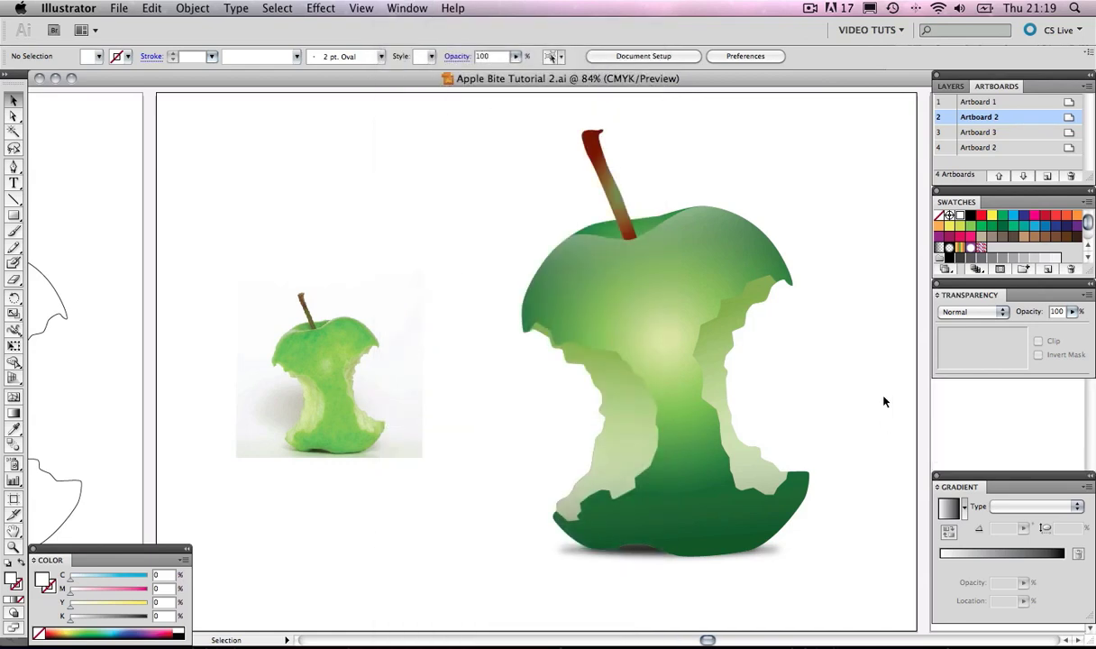
pyautogui.click(397, 11)
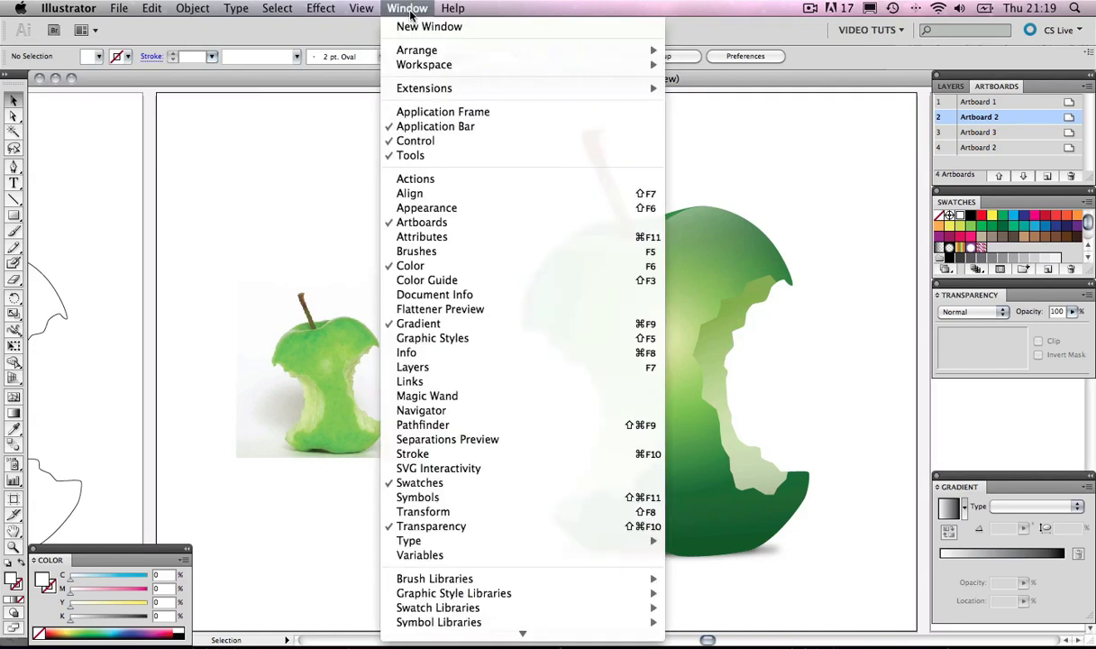
pyautogui.click(462, 427)
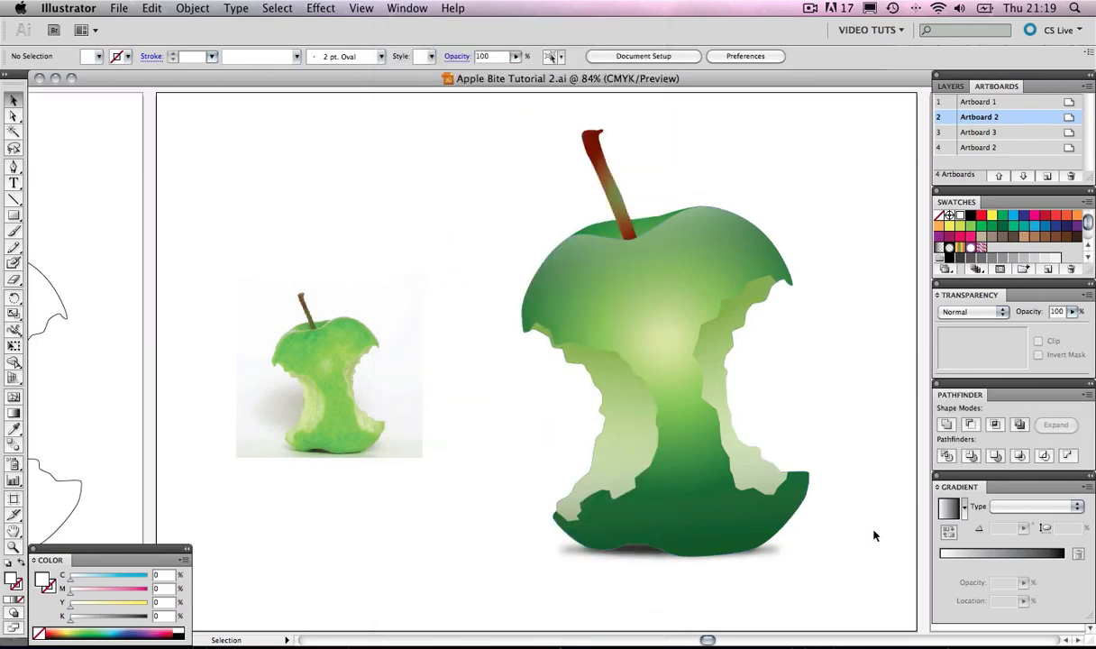
pyautogui.click(989, 101)
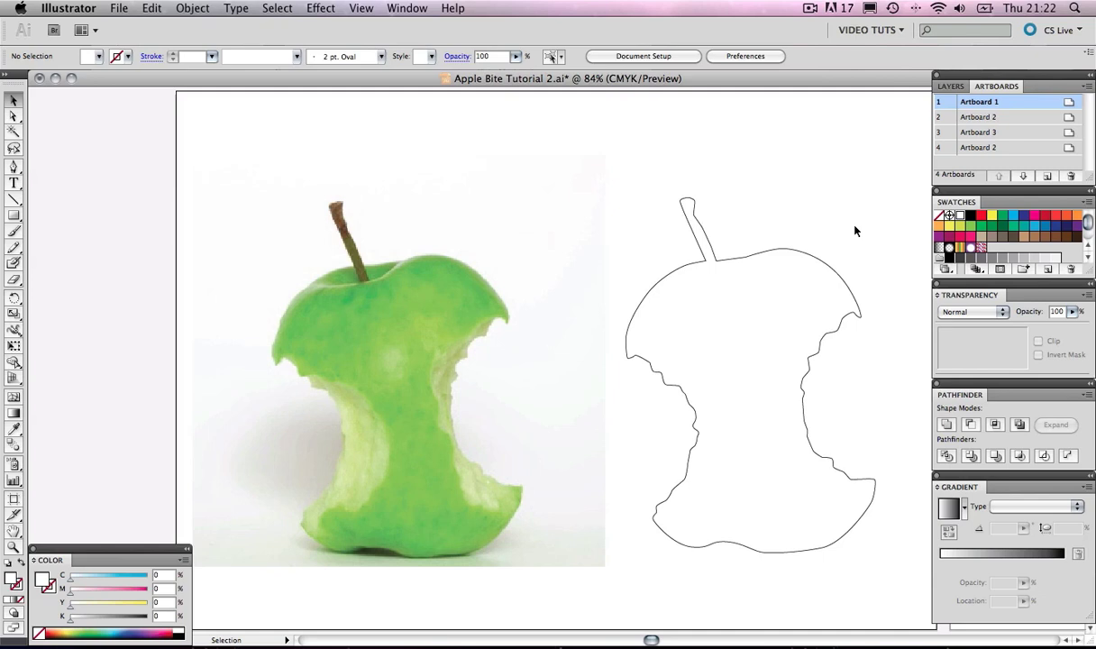
pyautogui.press('space')
pyautogui.moveTo(853, 231); pyautogui.dragTo(843, 225)
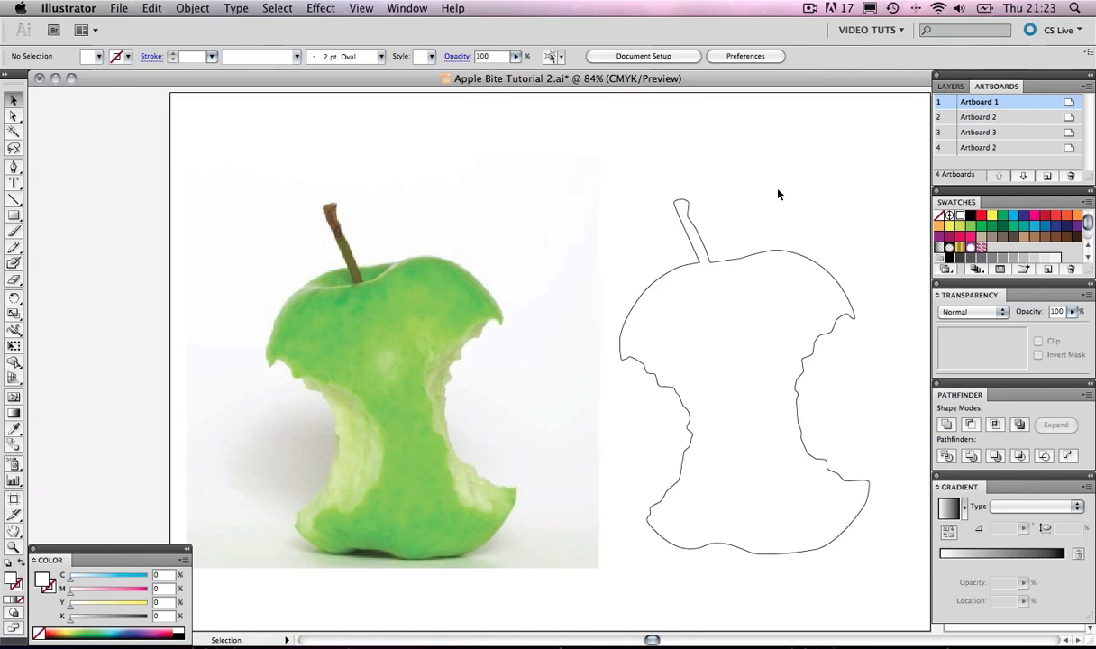
pyautogui.hscroll(1, 773, 222)
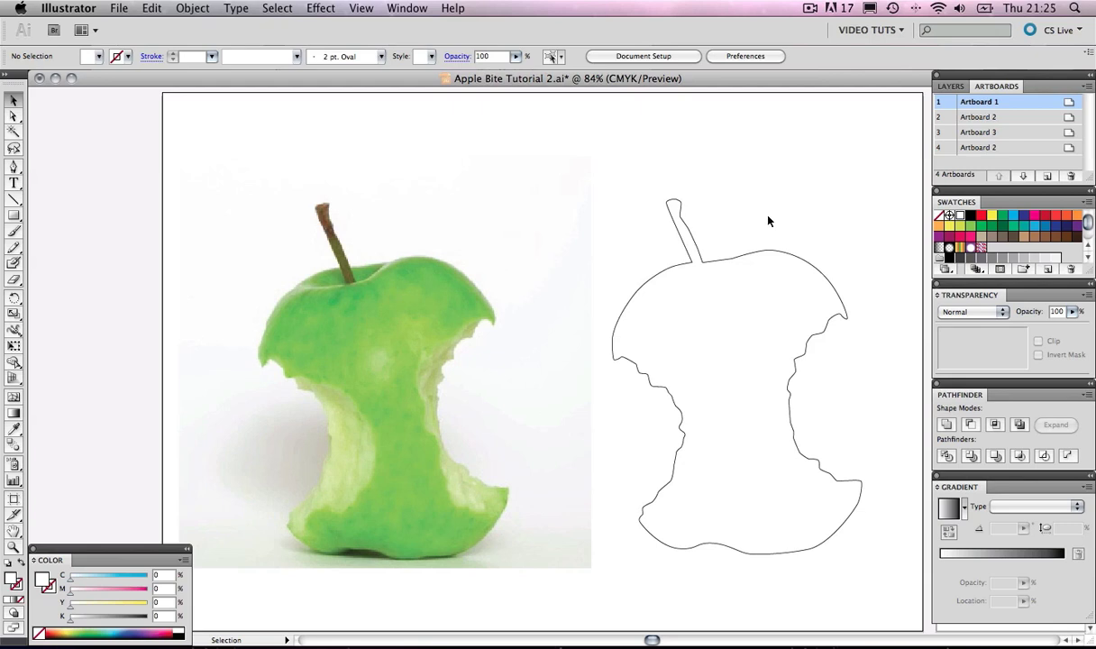
pyautogui.hscroll(-1, 768, 221)
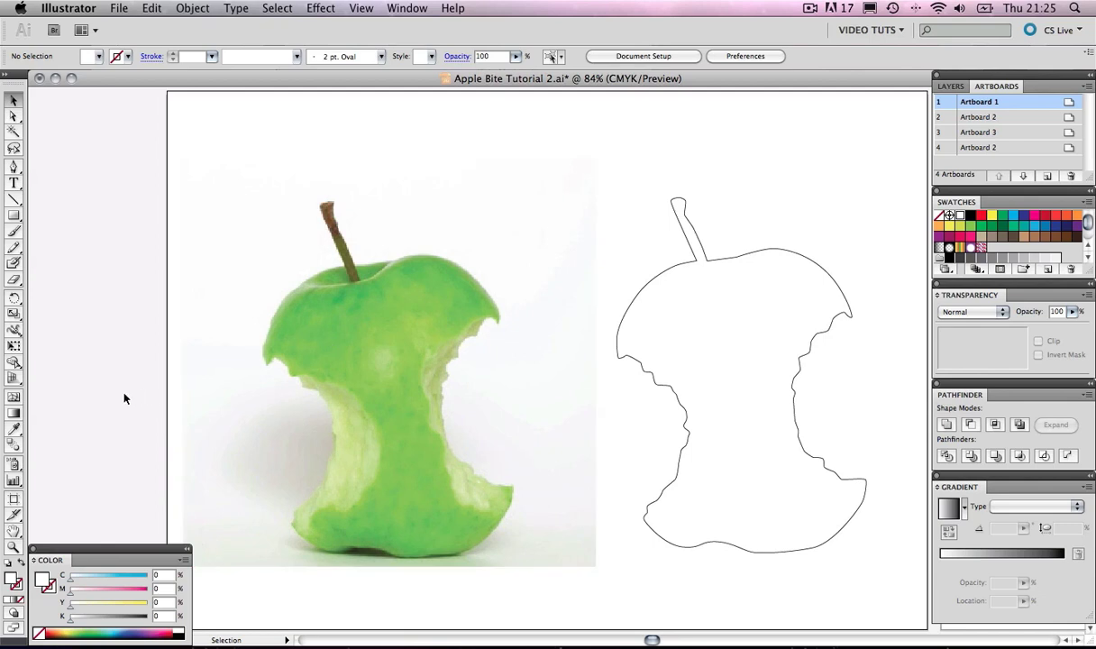
# Sample the apple's green from the photo with the Eyedropper and save it as a swatch.
pyautogui.click(14, 431)
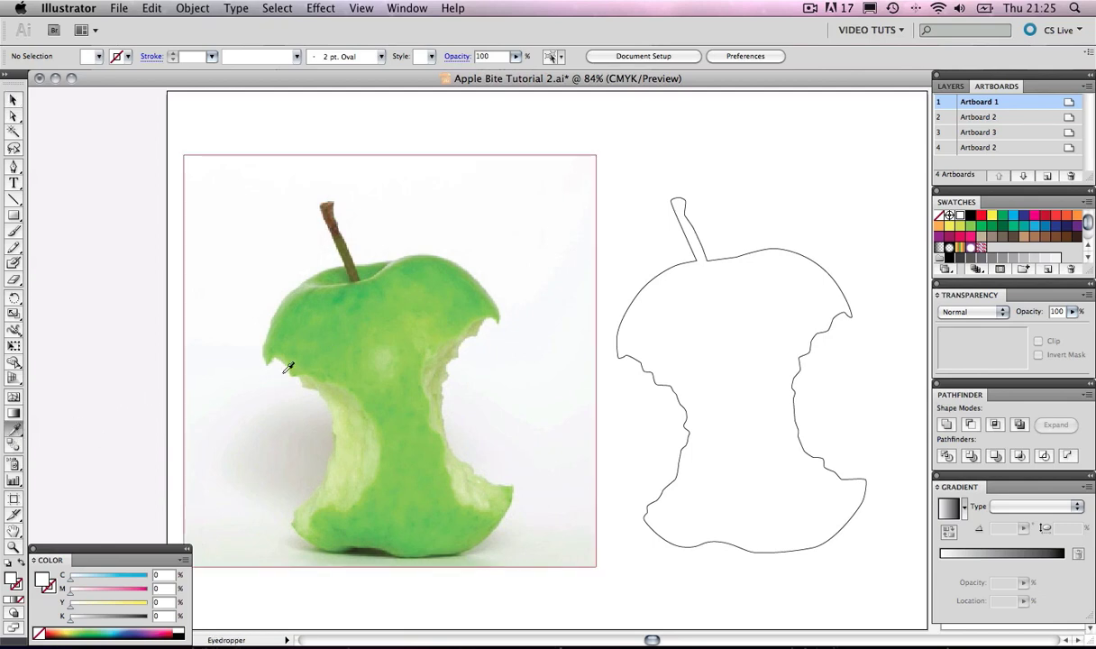
pyautogui.click(421, 260)
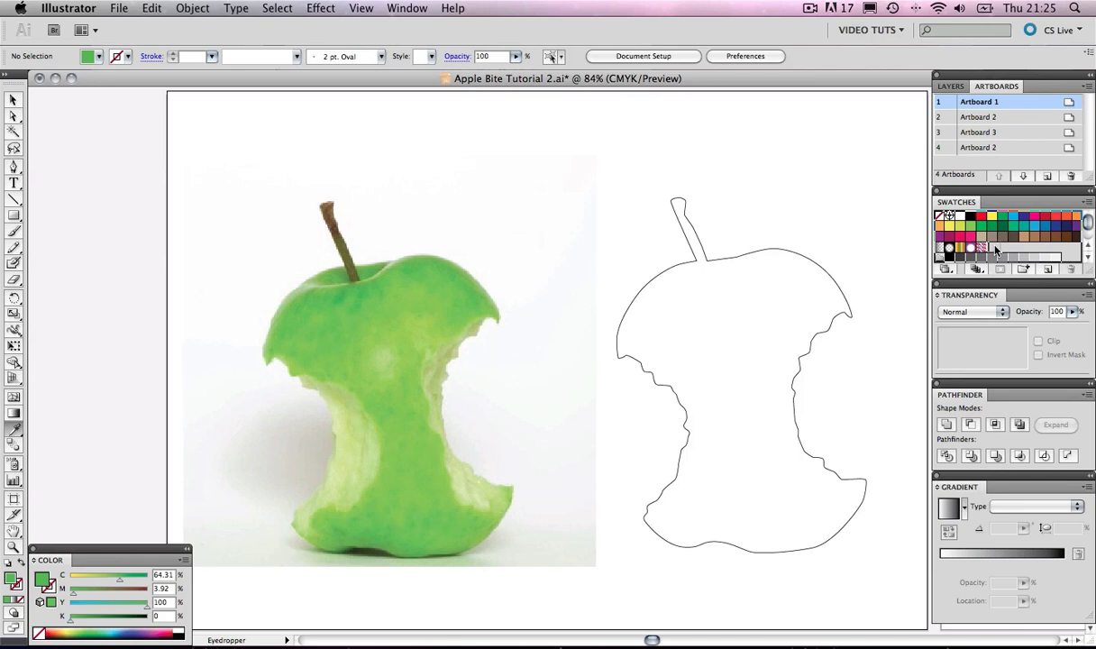
pyautogui.moveTo(995, 249); pyautogui.dragTo(993, 249)
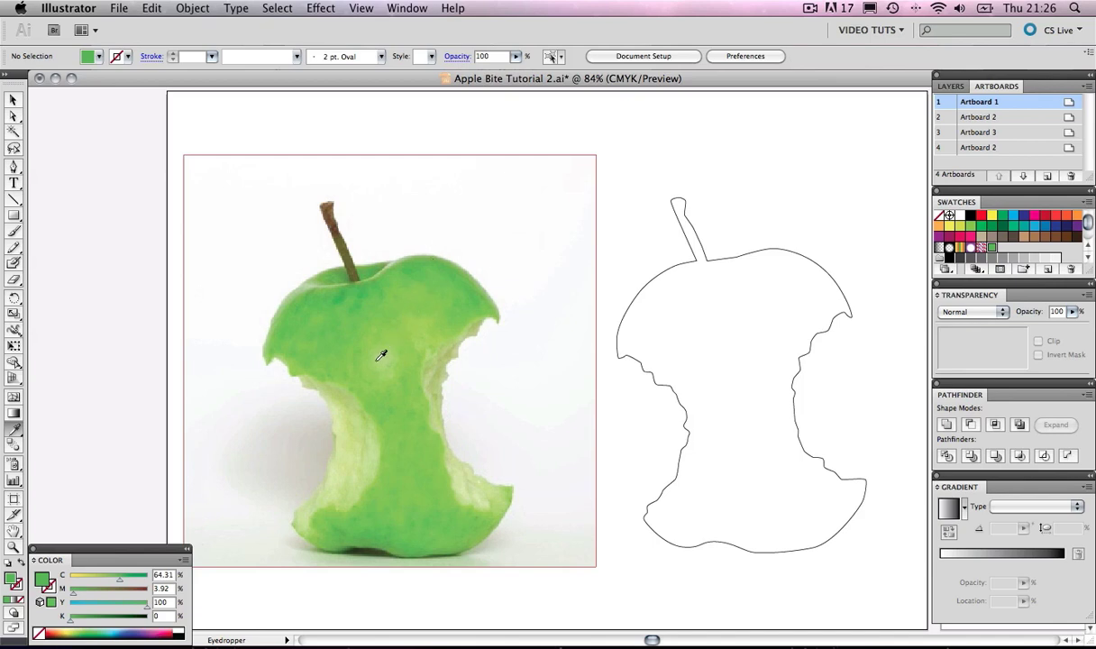
# Sample a lighter green (C 30.98%, Y 71.37%) from the photo and save it as another swatch.
pyautogui.click(418, 315)
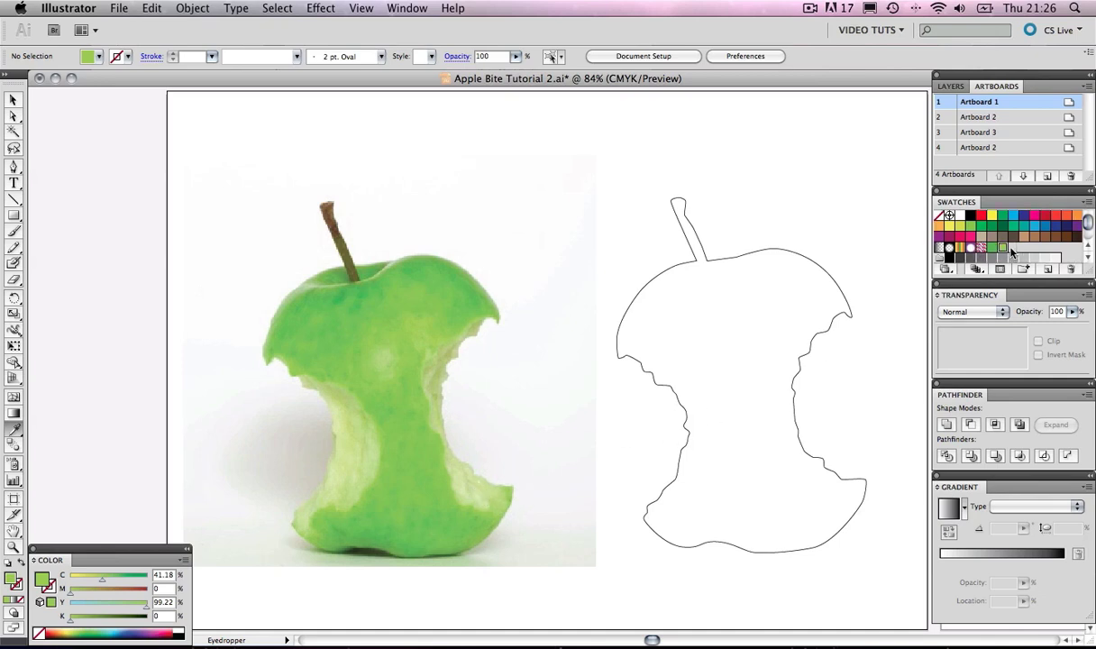
pyautogui.click(373, 332)
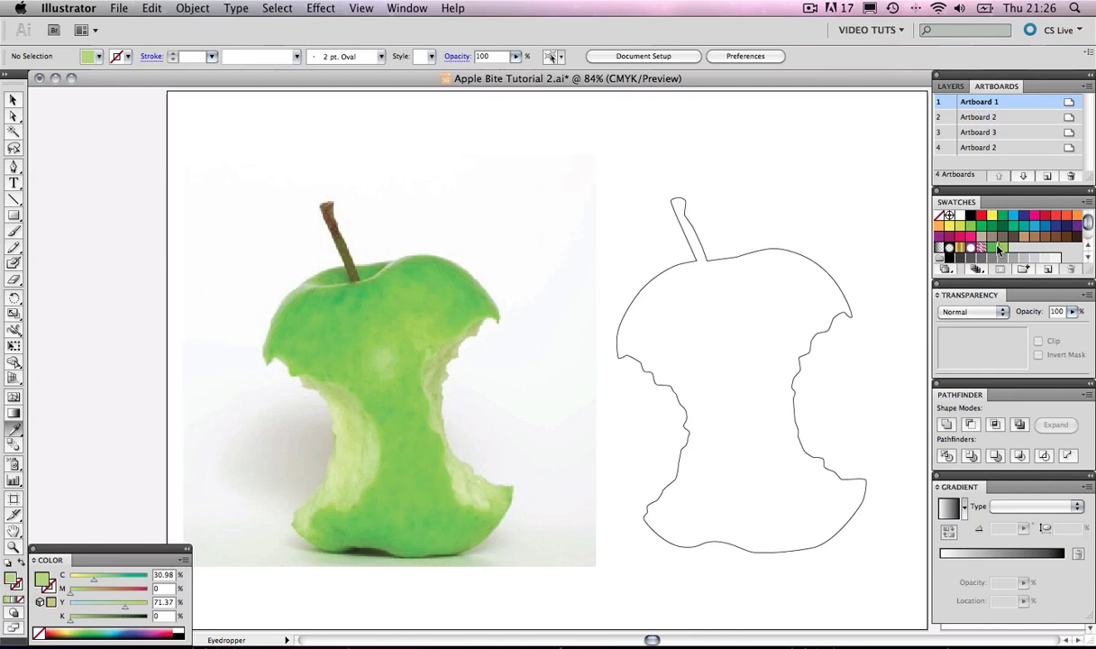
pyautogui.moveTo(999, 250); pyautogui.dragTo(1002, 249)
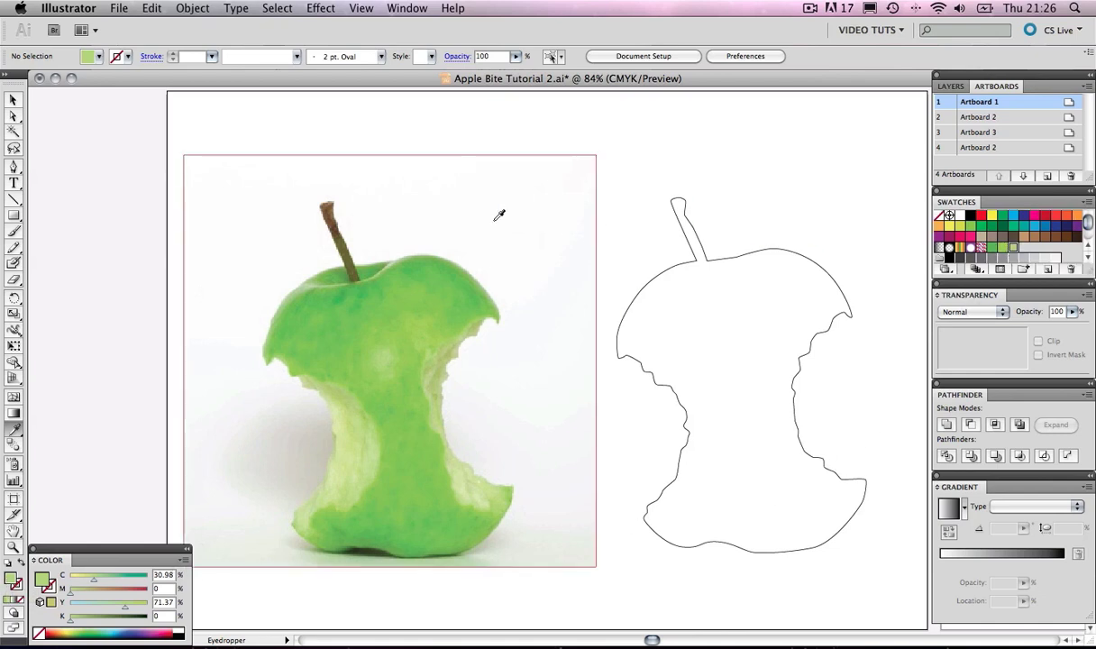
pyautogui.press('v')
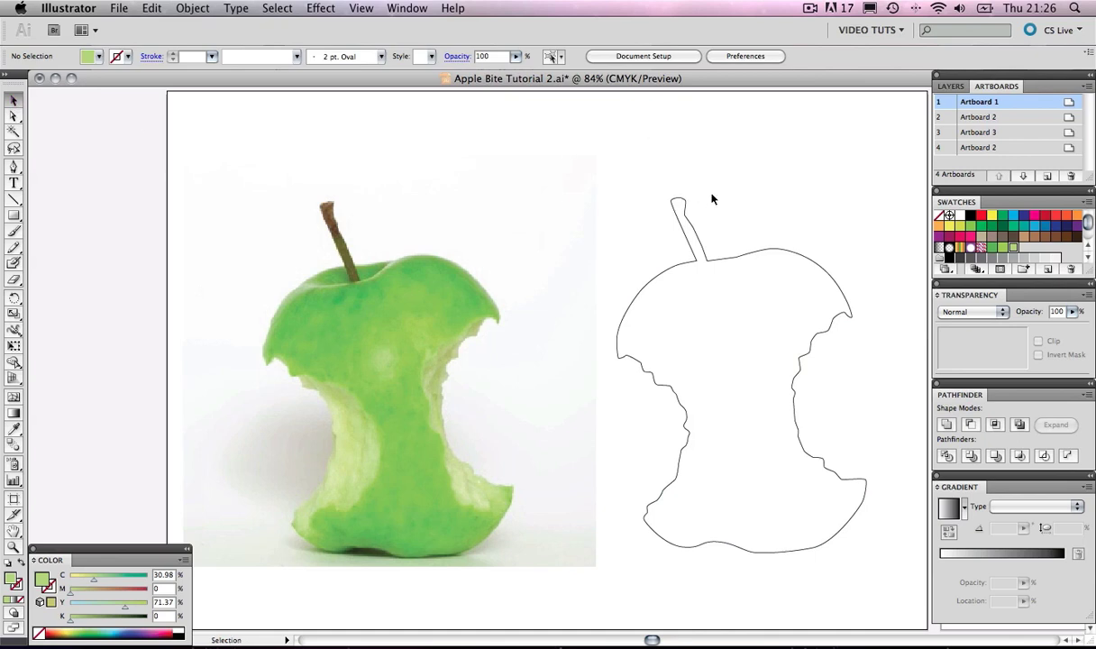
pyautogui.hscroll(2, 707, 189)
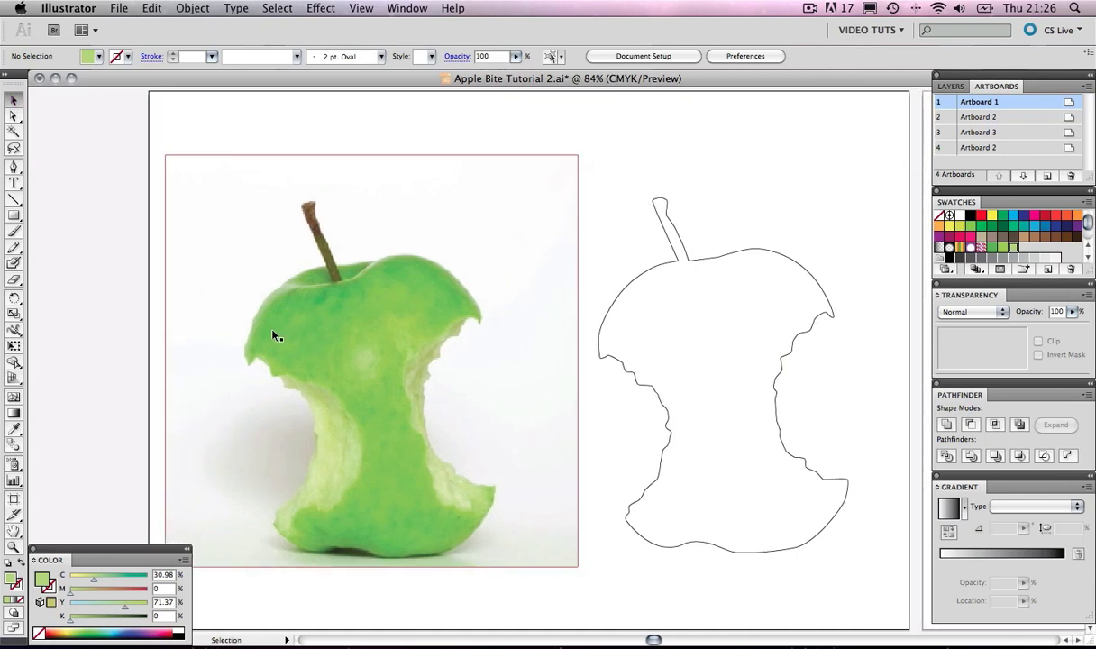
# Marquee-select the stem anchors with Direct Selection, delete them, and deselect the outline.
pyautogui.click(13, 116)
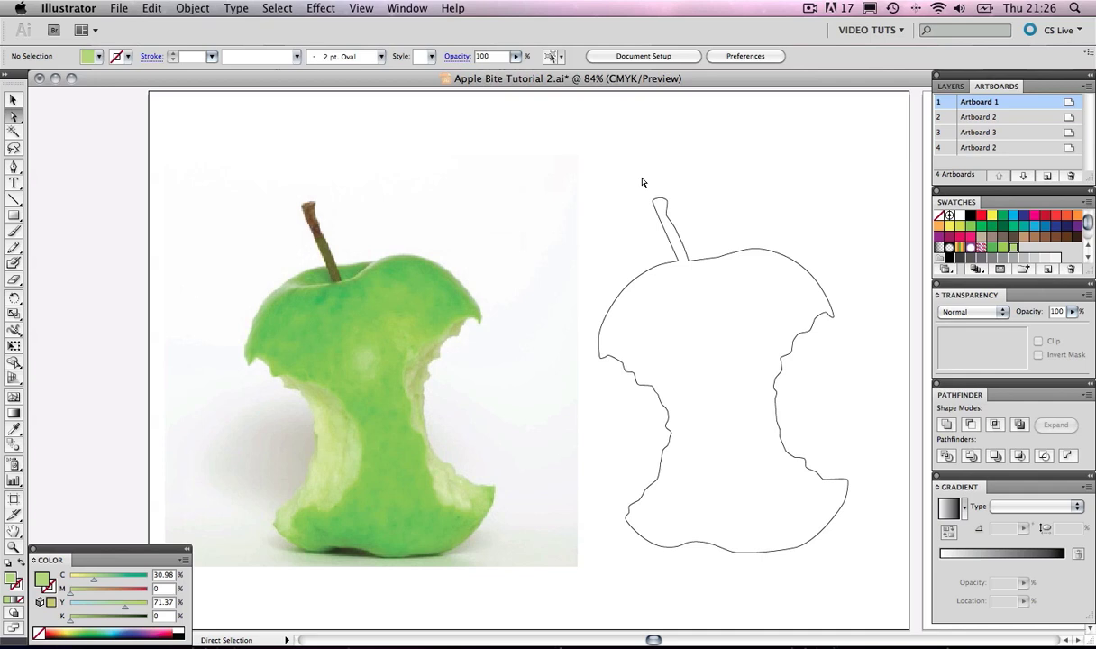
pyautogui.moveTo(642, 178); pyautogui.dragTo(697, 257)
pyautogui.click(605, 173)
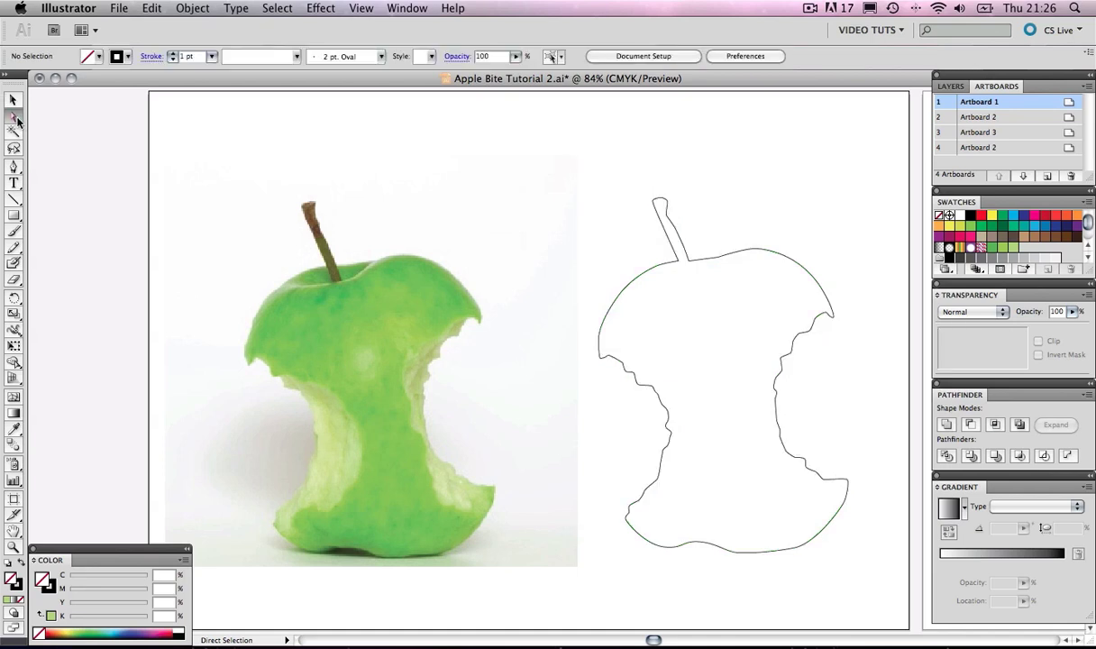
pyautogui.moveTo(17, 120); pyautogui.dragTo(73, 126)
pyautogui.moveTo(629, 183); pyautogui.dragTo(695, 260)
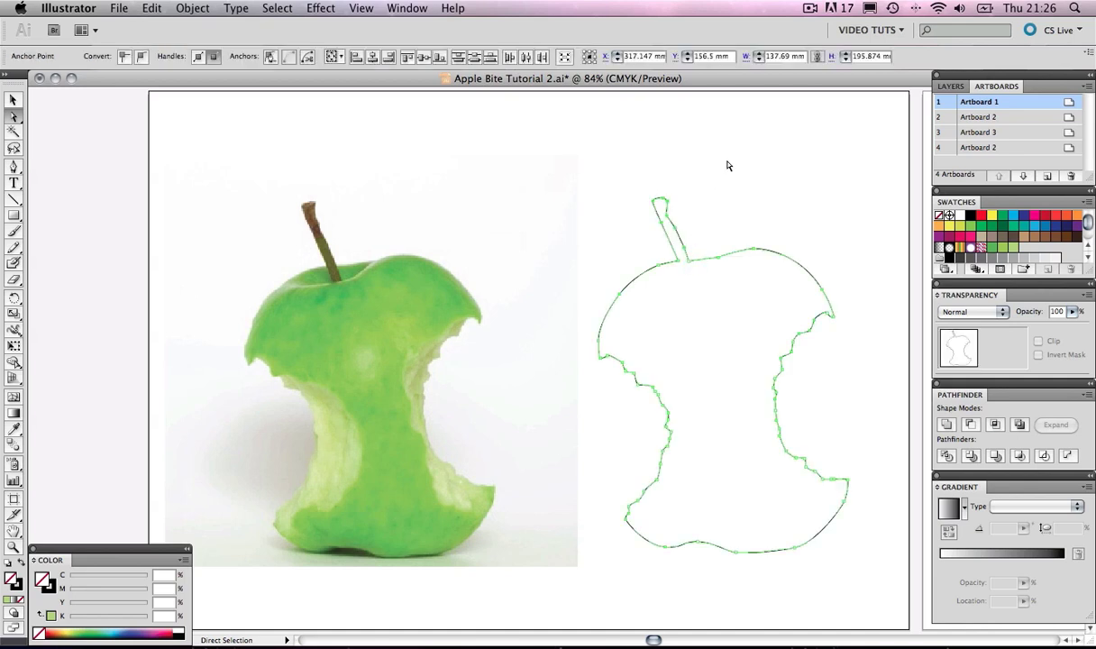
pyautogui.press('Delete')
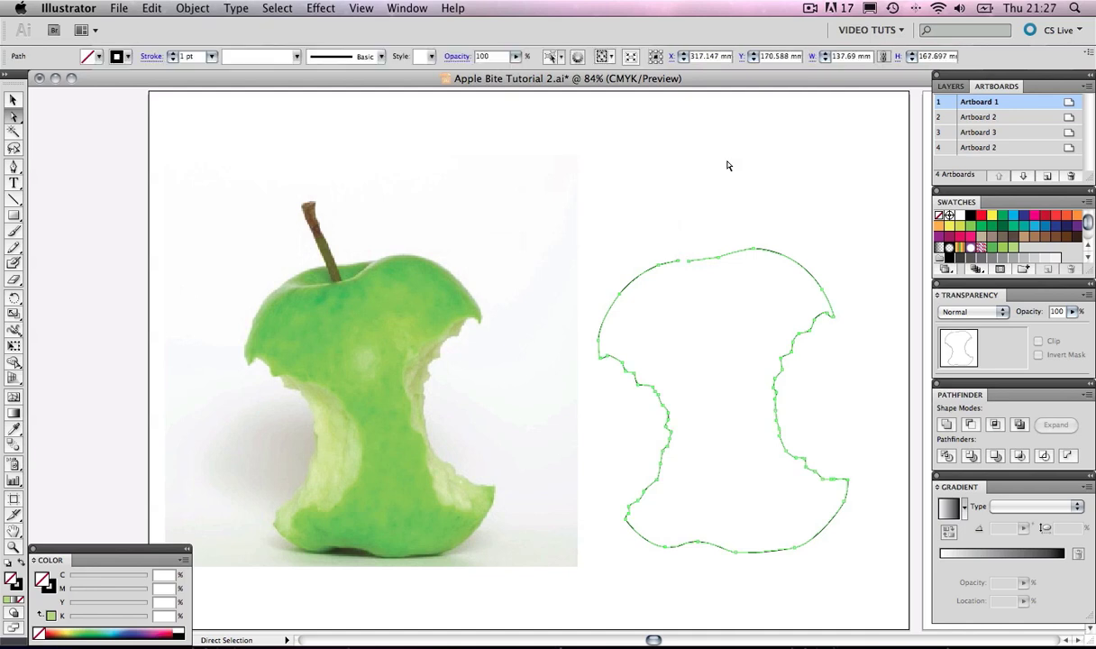
pyautogui.click(12, 100)
pyautogui.click(758, 184)
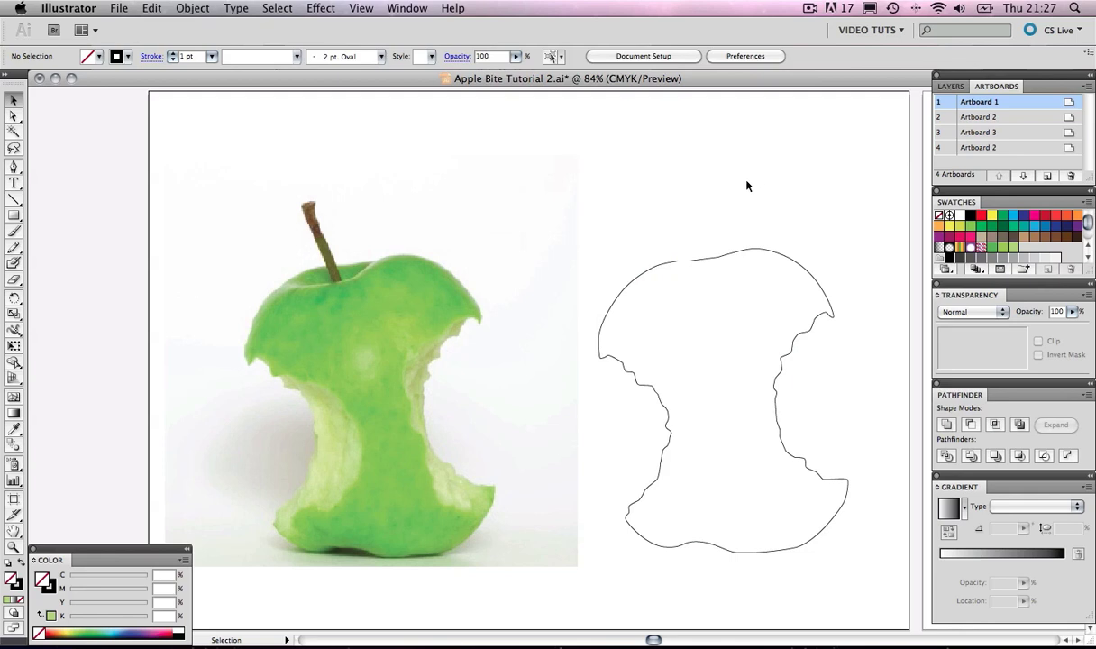
# Zoom in on the top gap and join the open end to the outline with the Pen tool.
pyautogui.press('z')
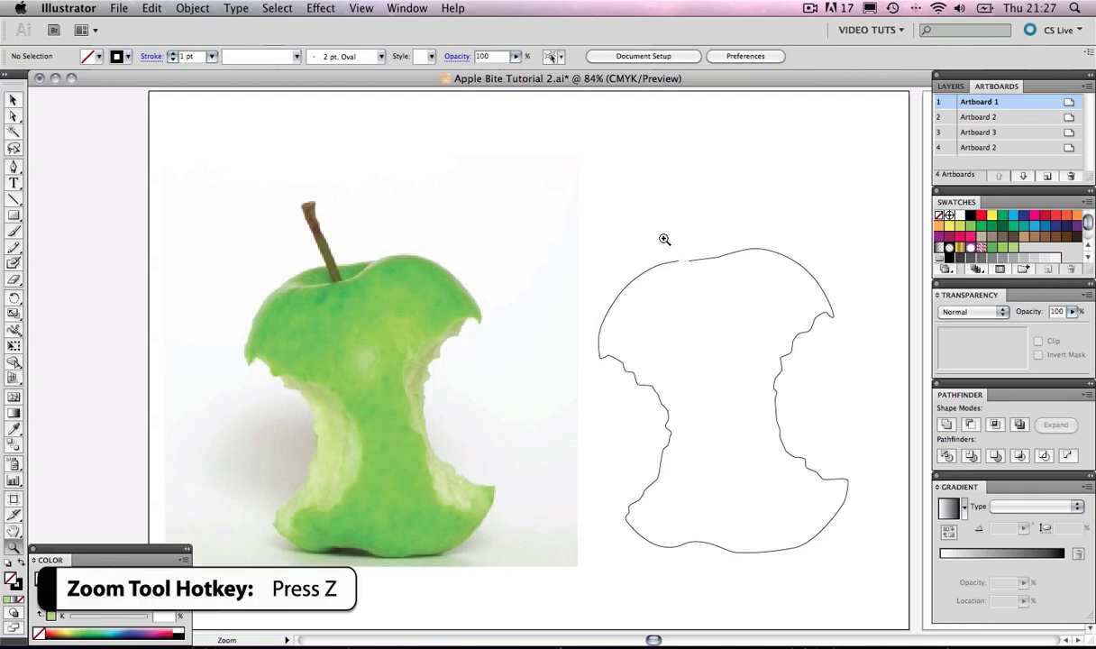
pyautogui.moveTo(653, 232); pyautogui.dragTo(692, 270)
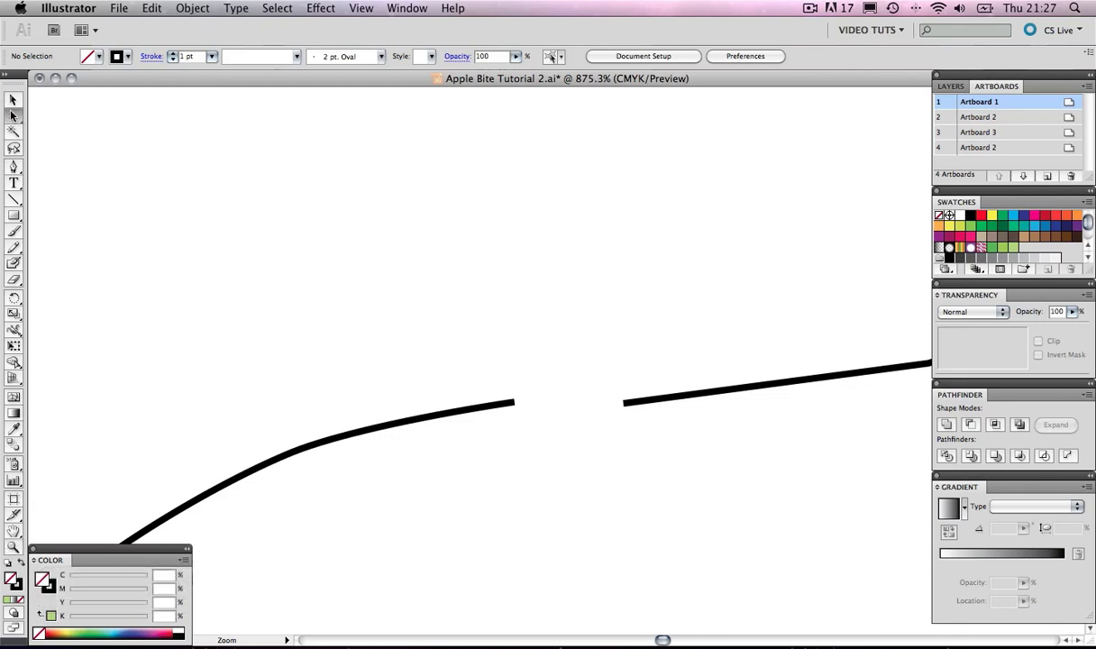
pyautogui.press('a')
pyautogui.moveTo(629, 401); pyautogui.dragTo(625, 391)
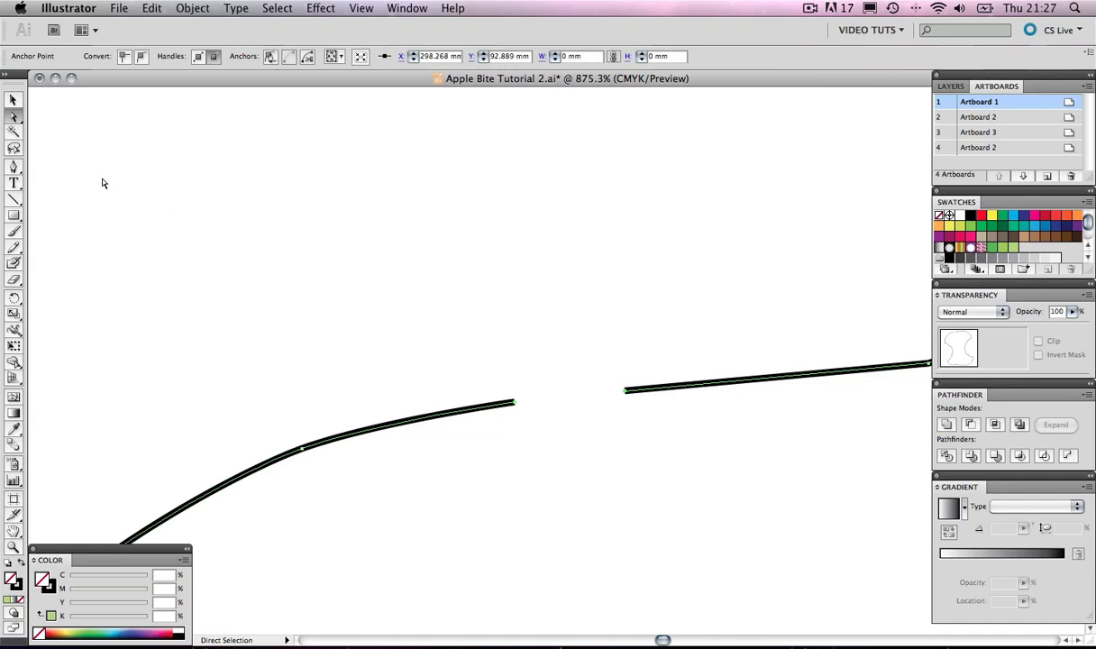
pyautogui.click(13, 166)
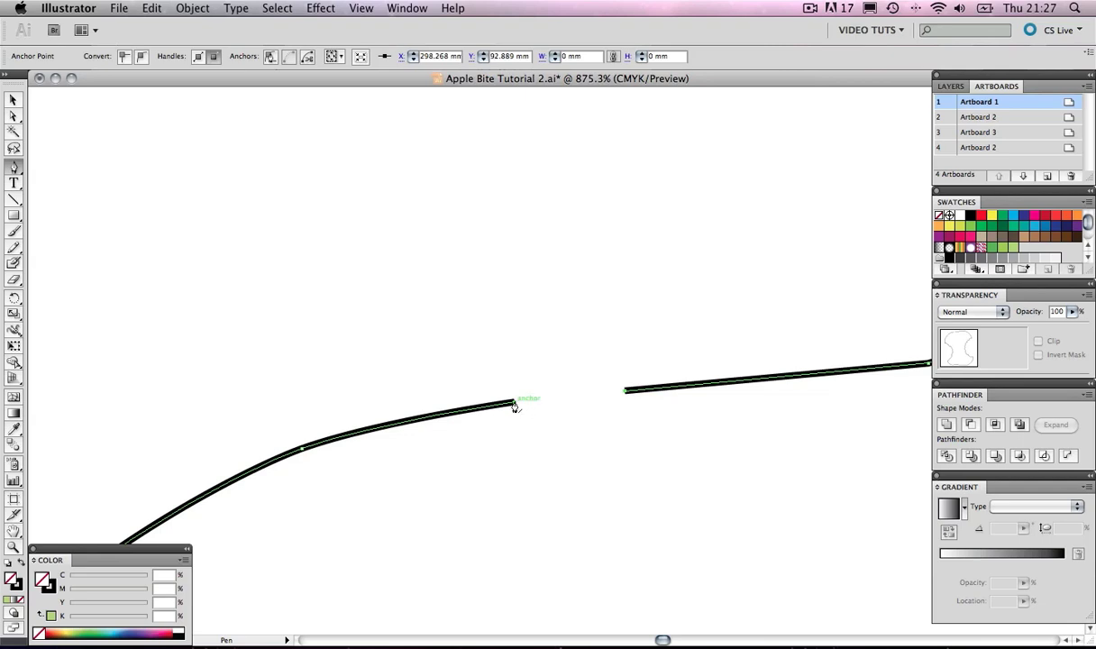
pyautogui.moveTo(515, 406); pyautogui.dragTo(625, 398)
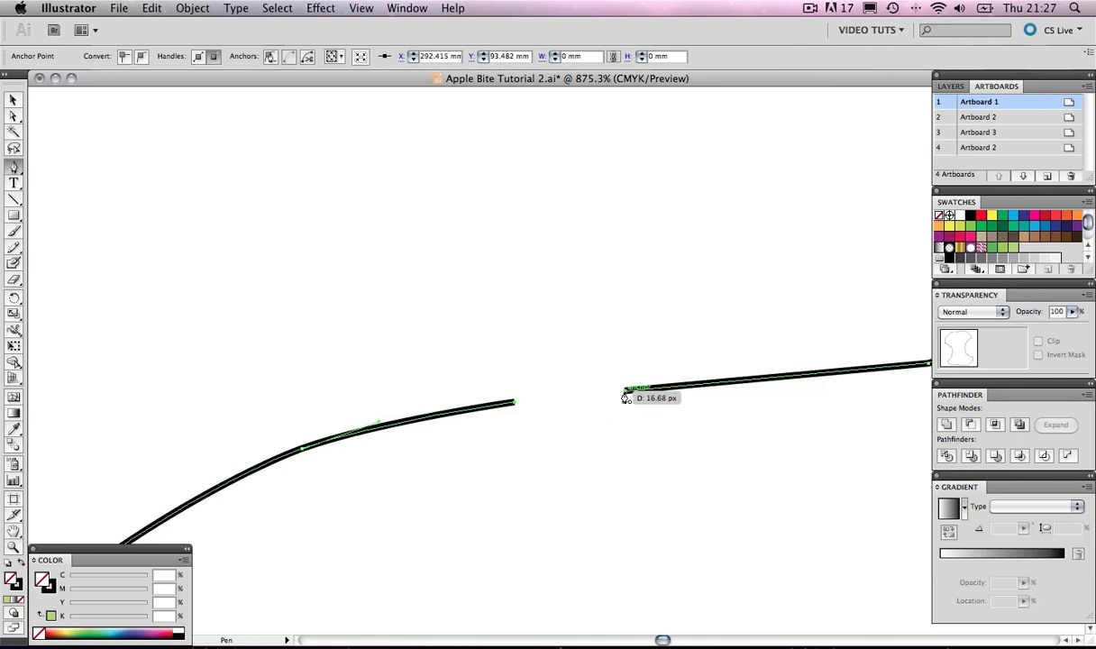
pyautogui.moveTo(624, 397); pyautogui.dragTo(626, 393)
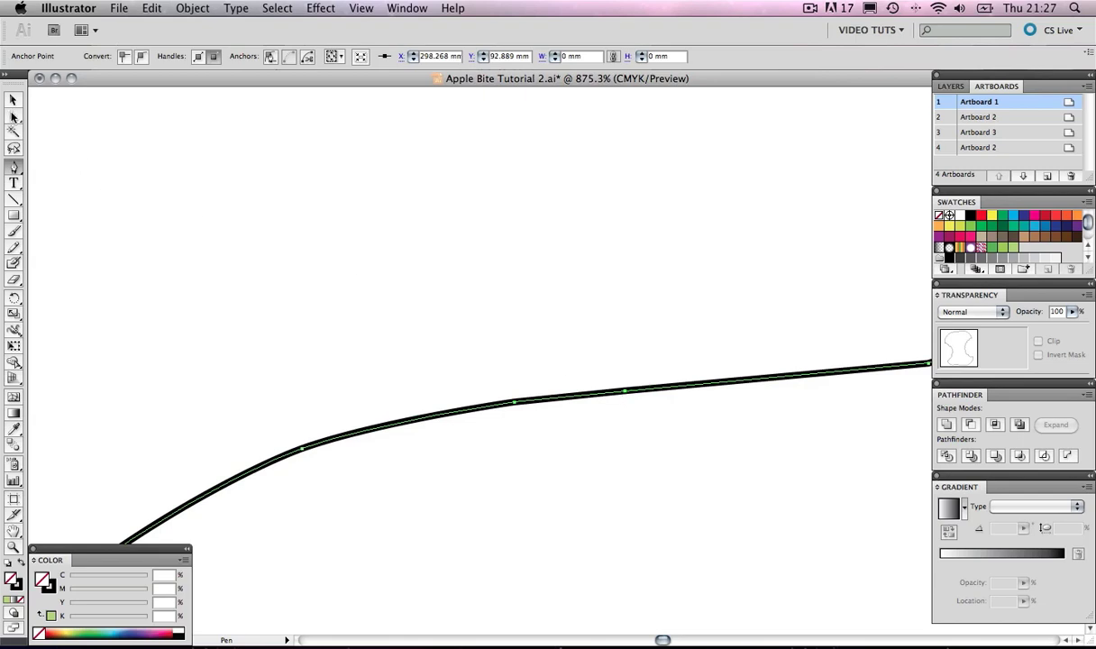
pyautogui.press('a')
pyautogui.click(550, 236)
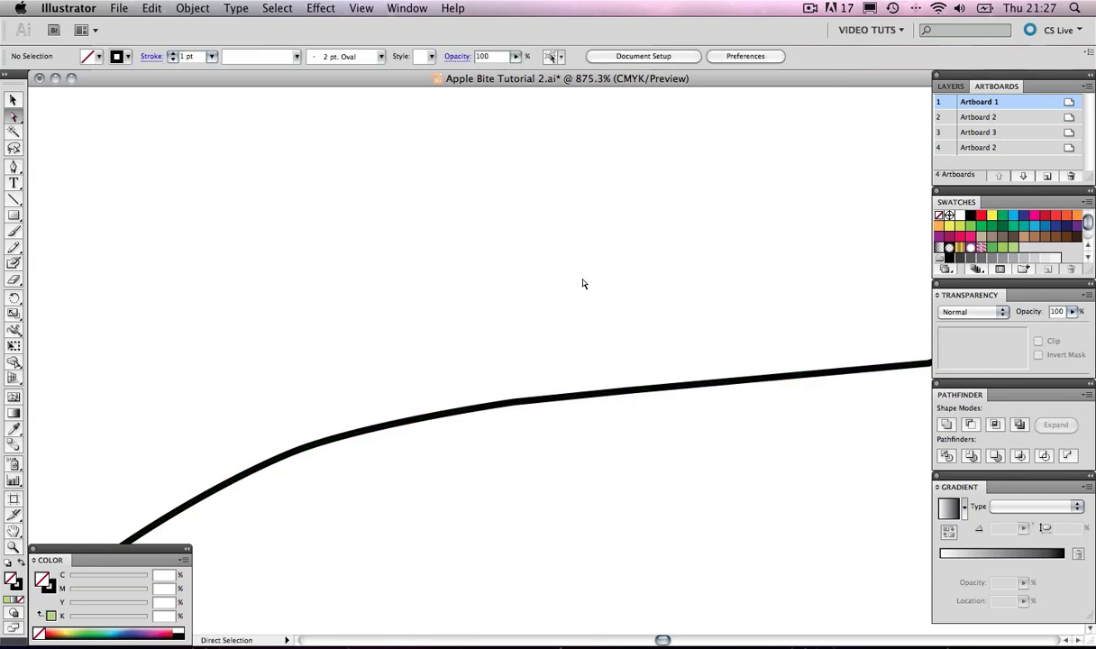
# Zoom back out to fit the whole artboard in view.
pyautogui.press('z')
pyautogui.keyDown('alt'); pyautogui.click(607, 372); pyautogui.keyUp('alt')
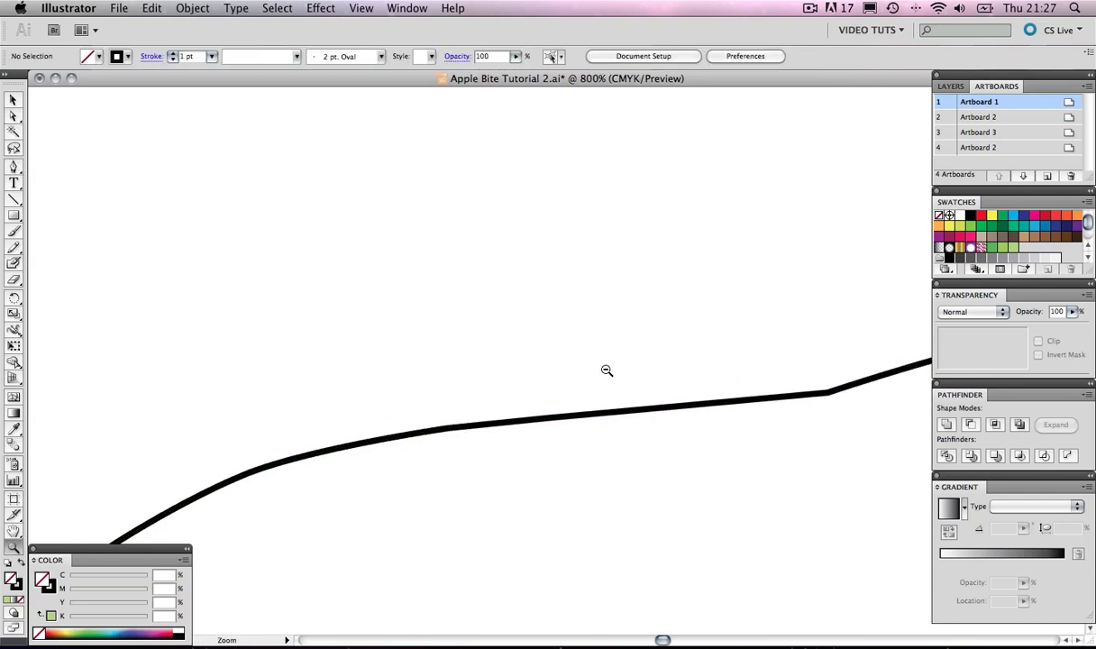
pyautogui.keyDown('alt'); pyautogui.click(607, 371); pyautogui.keyUp('alt')
pyautogui.keyDown('alt'); pyautogui.click(607, 370); pyautogui.keyUp('alt')
pyautogui.keyDown('alt'); pyautogui.click(606, 371); pyautogui.keyUp('alt')
pyautogui.keyDown('alt'); pyautogui.click(607, 371); pyautogui.keyUp('alt')
pyautogui.keyDown('alt'); pyautogui.click(606, 371); pyautogui.keyUp('alt')
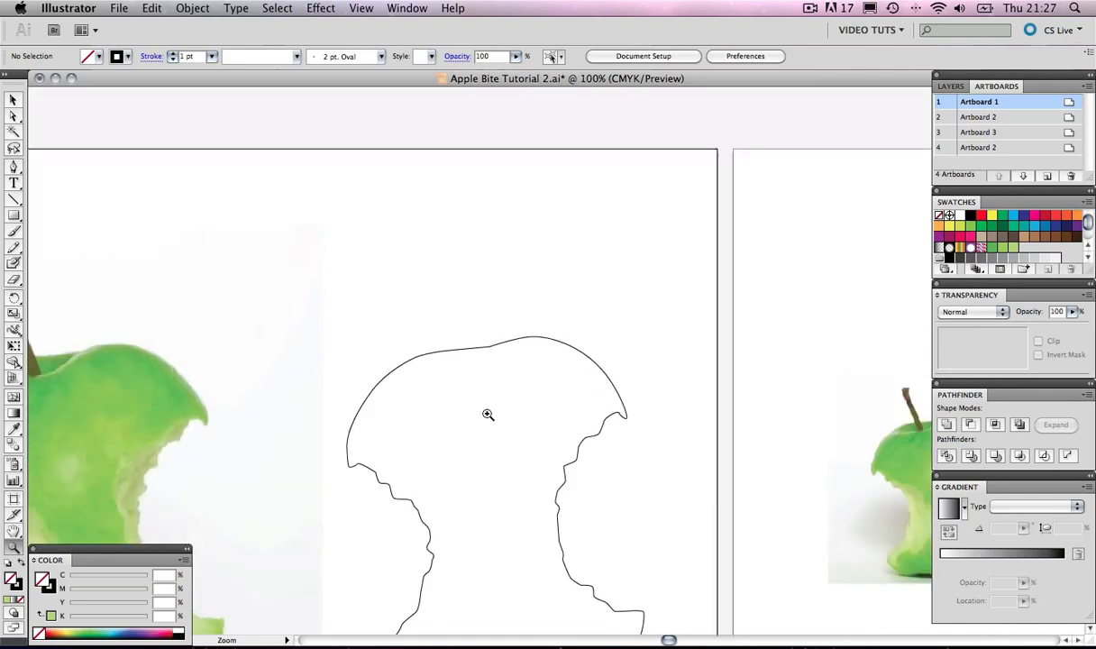
pyautogui.press('super+0')
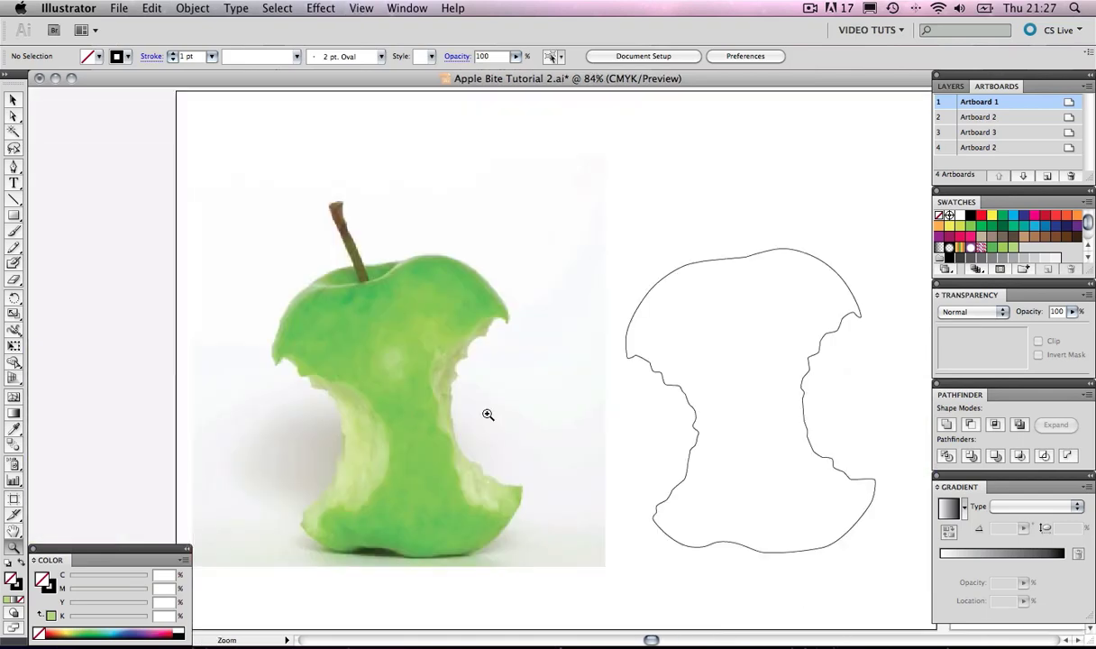
# Select the apple-core outline and apply the Fade to Black gradient swatch.
pyautogui.click(14, 99)
pyautogui.moveTo(604, 166); pyautogui.dragTo(493, 181)
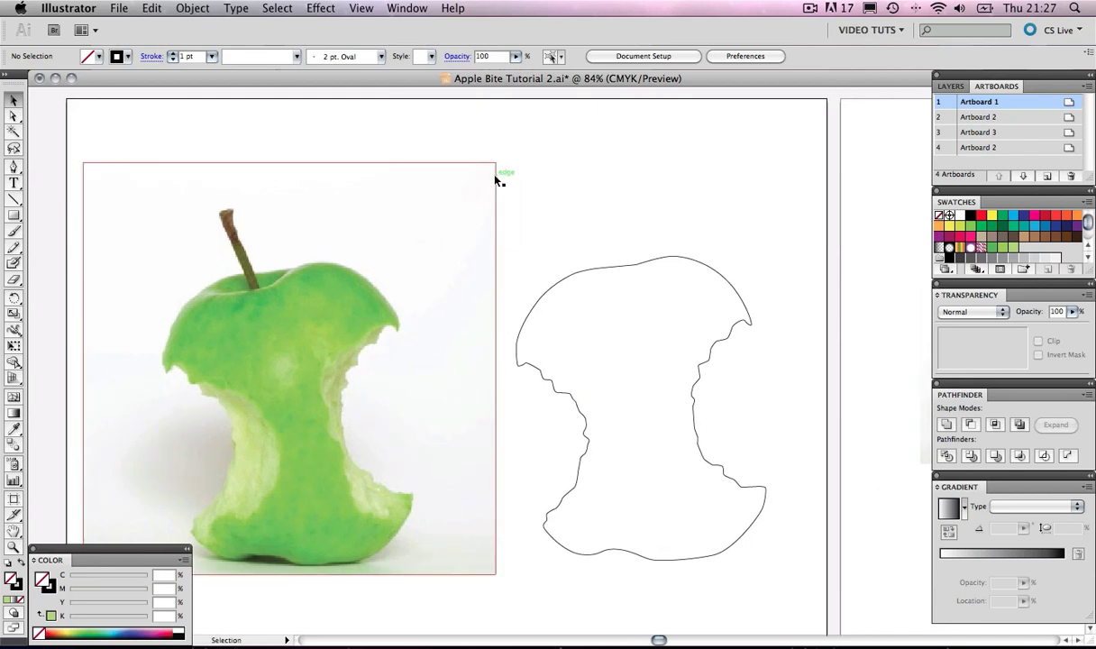
pyautogui.click(604, 265)
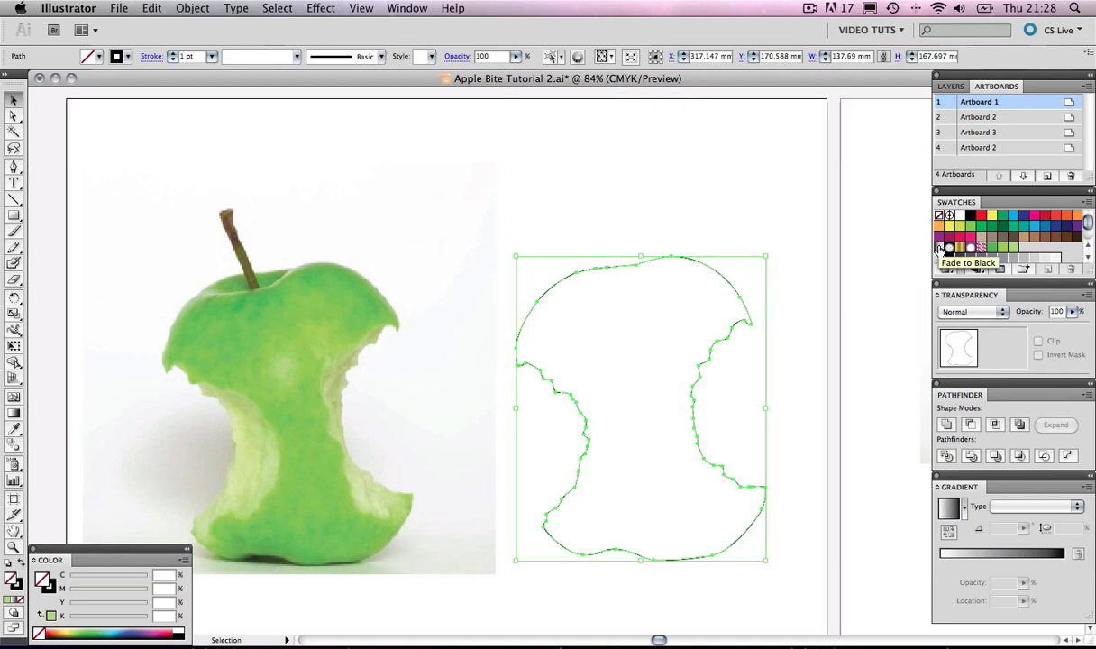
pyautogui.click(939, 249)
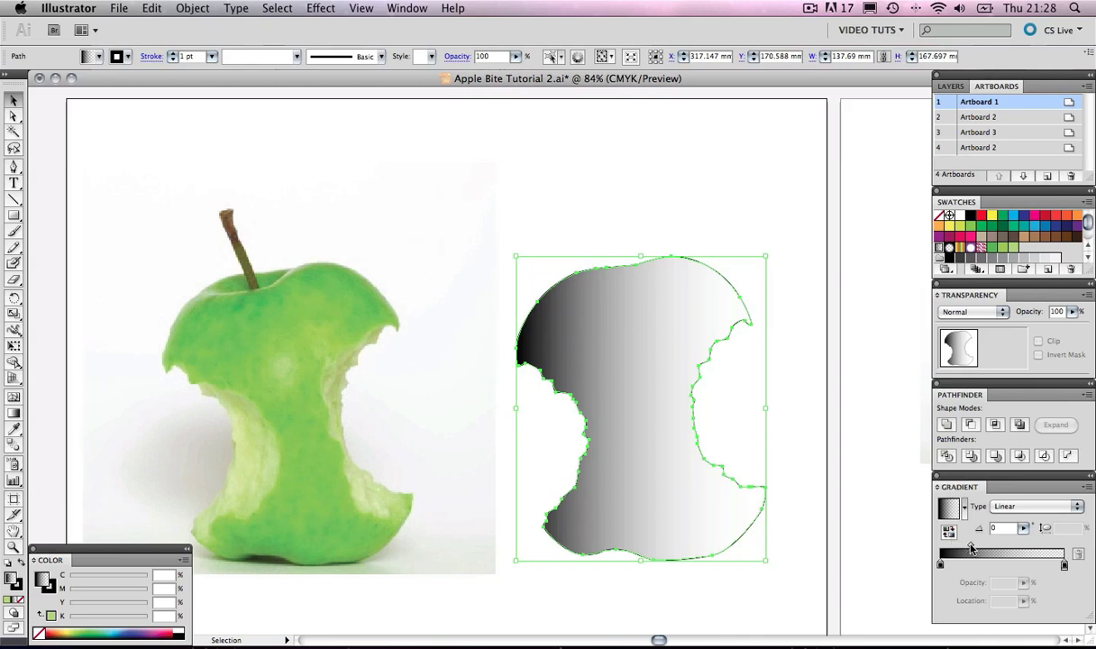
# Shift the gradient midpoint and make the left gradient stop a green swatch.
pyautogui.moveTo(970, 545); pyautogui.dragTo(1006, 547)
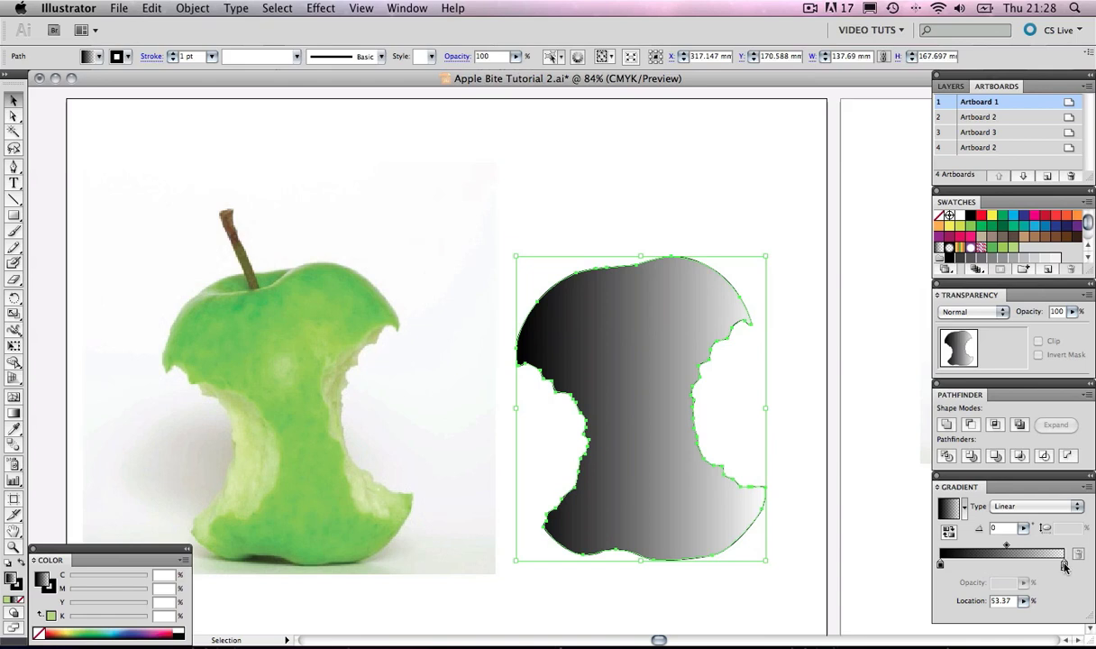
pyautogui.click(940, 565)
pyautogui.doubleClick(940, 566)
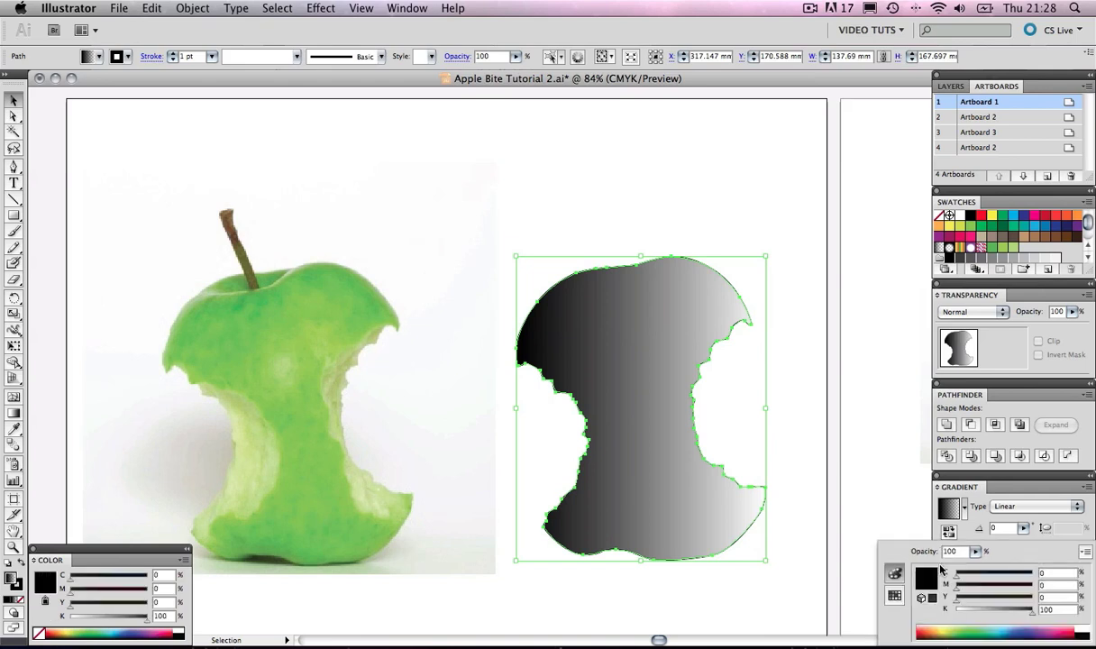
pyautogui.click(894, 596)
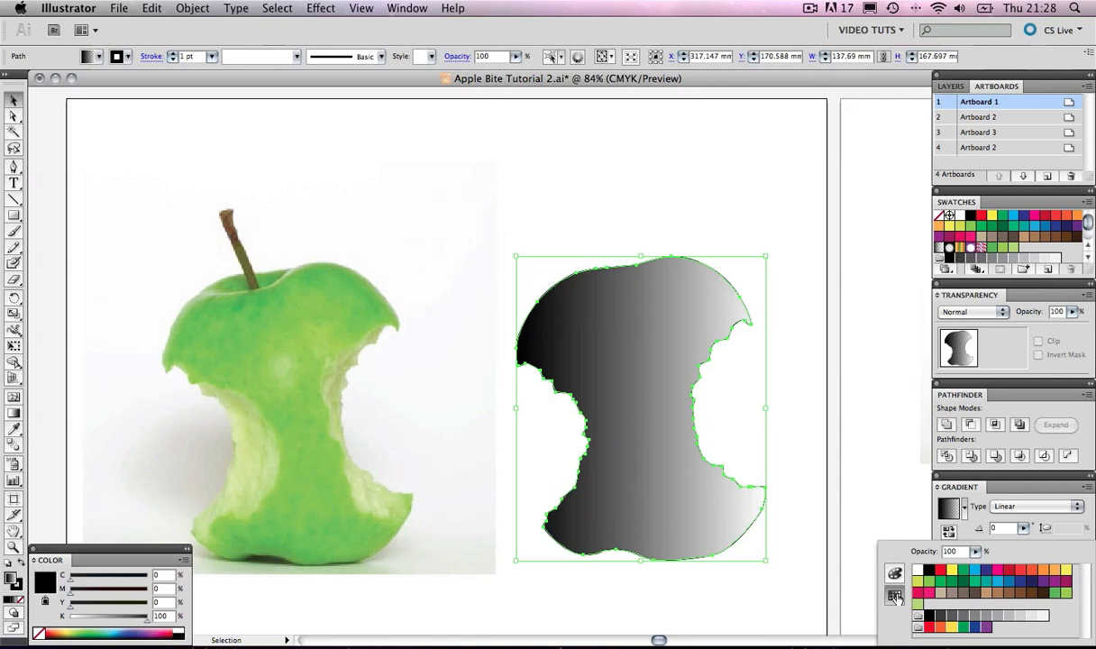
pyautogui.click(1056, 595)
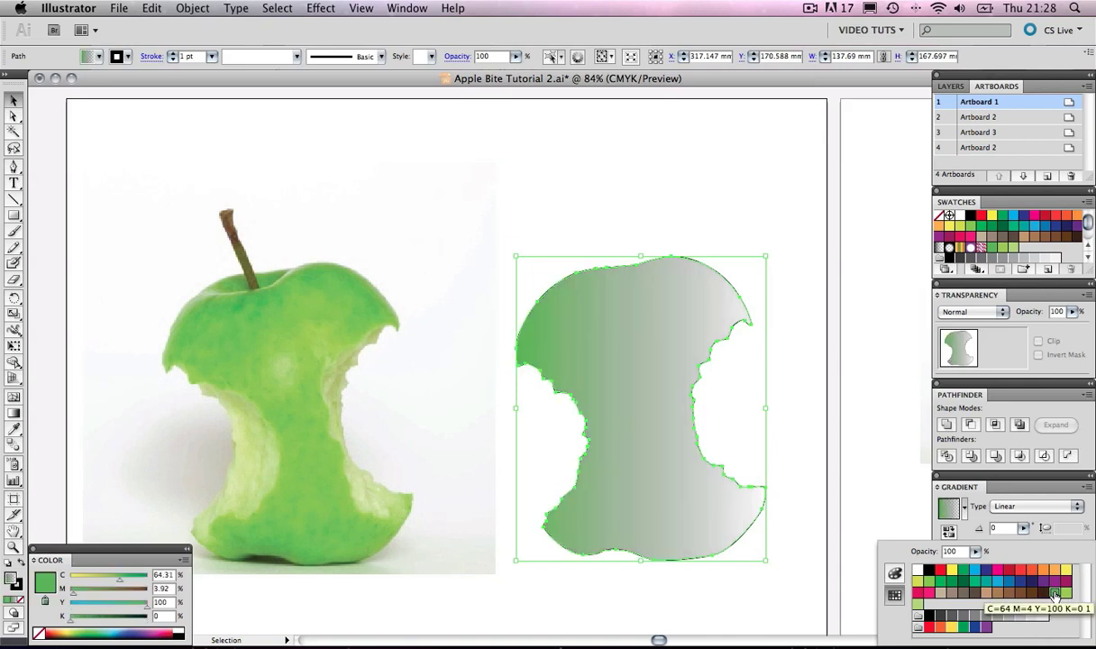
pyautogui.click(1056, 523)
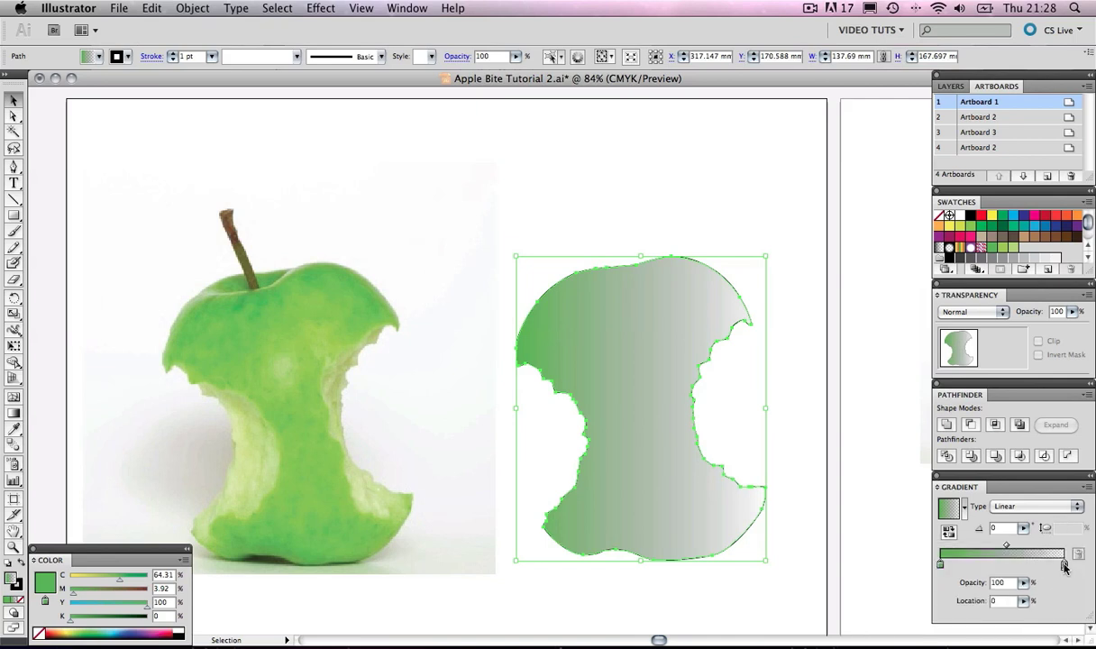
# Move the black stop to 59.51%, make it fully opaque, and turn it a lighter green.
pyautogui.moveTo(1064, 566); pyautogui.dragTo(1013, 567)
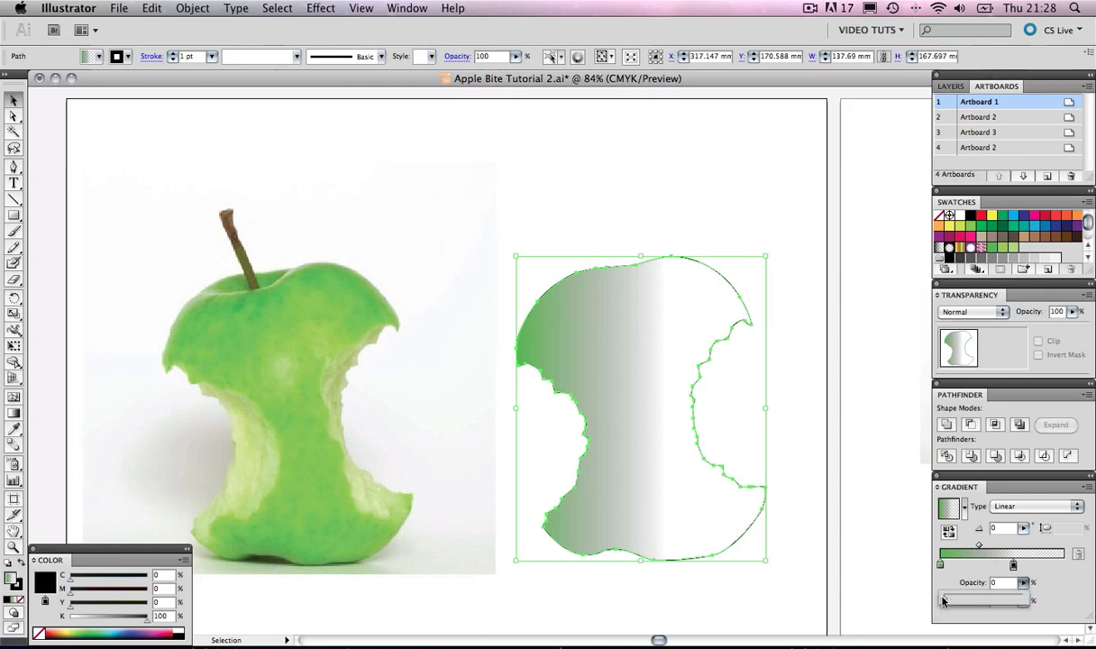
pyautogui.moveTo(944, 601); pyautogui.dragTo(1023, 600)
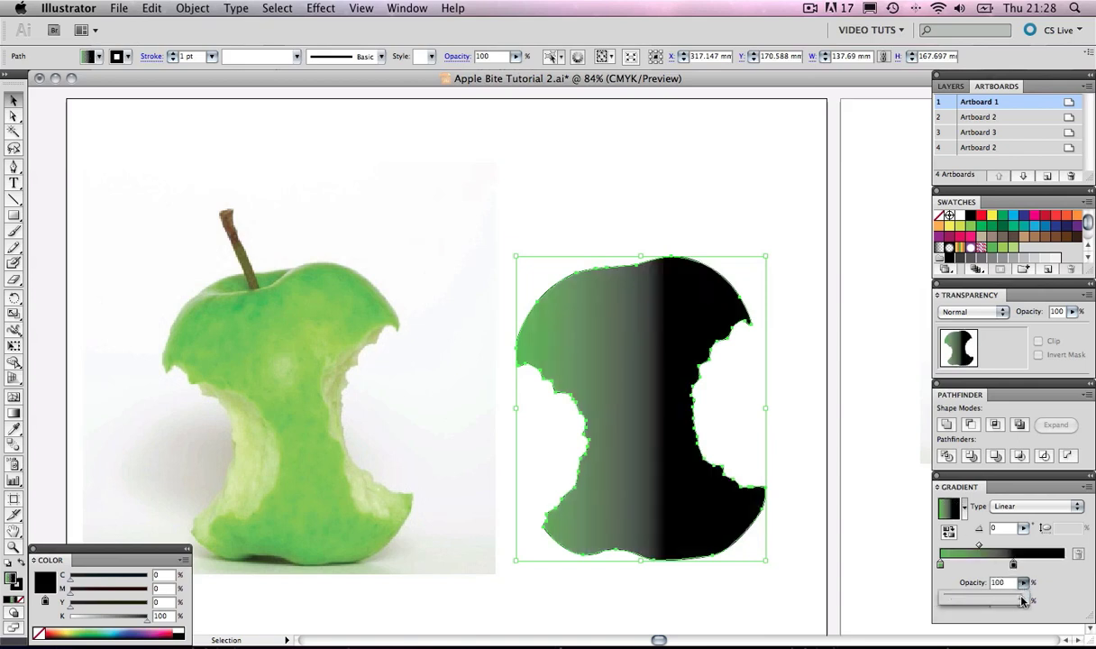
pyautogui.click(1014, 565)
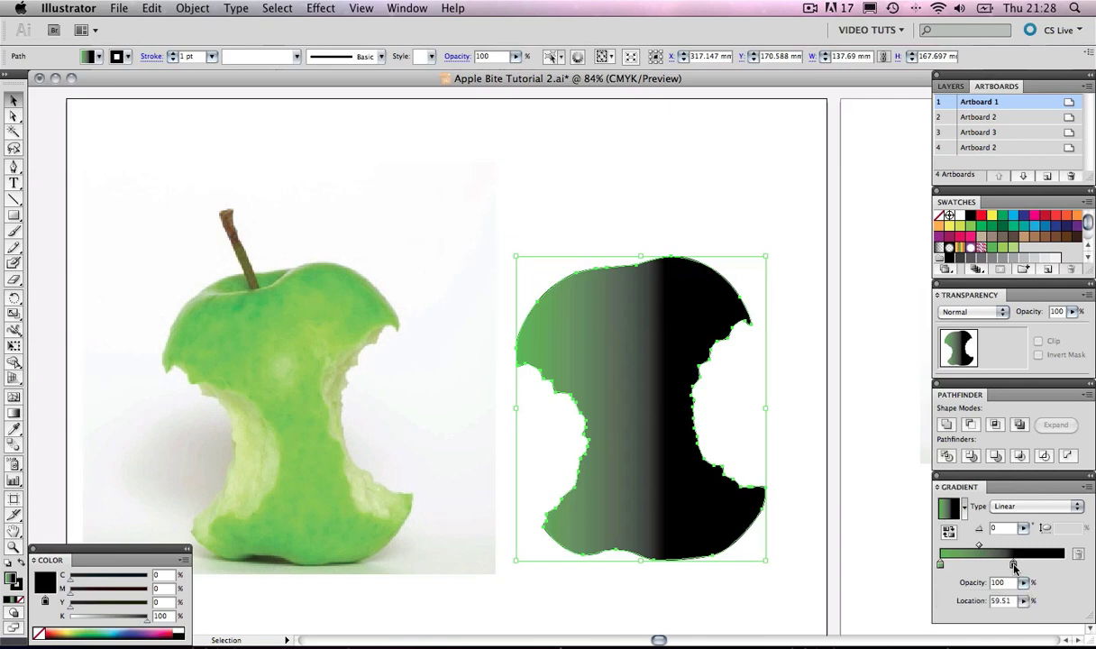
pyautogui.doubleClick(1014, 565)
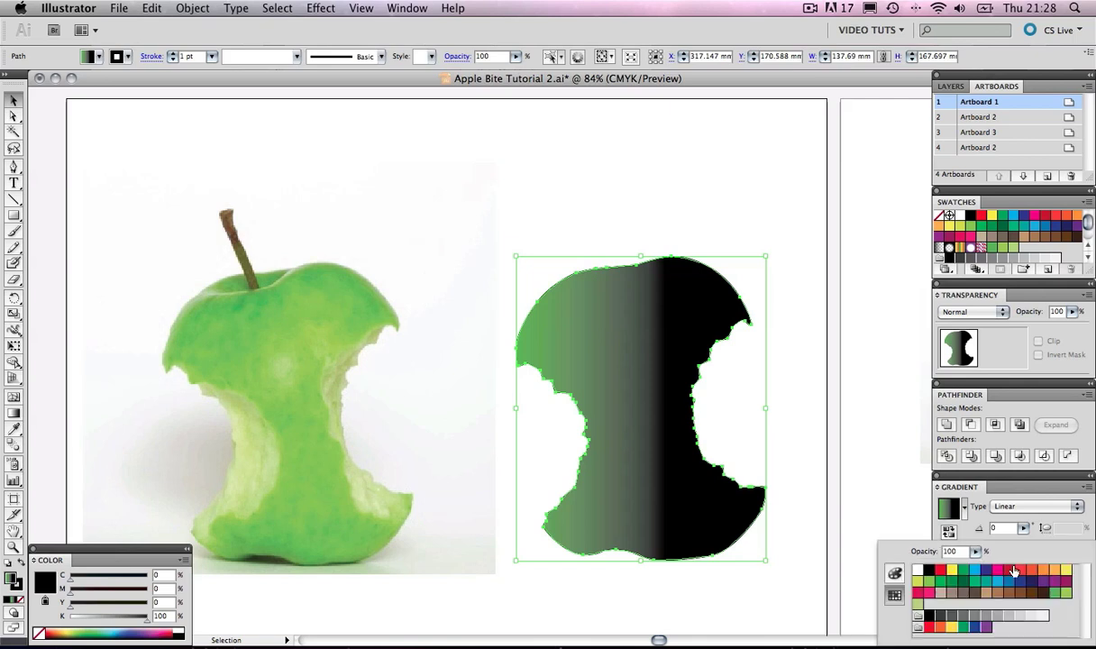
pyautogui.click(1066, 594)
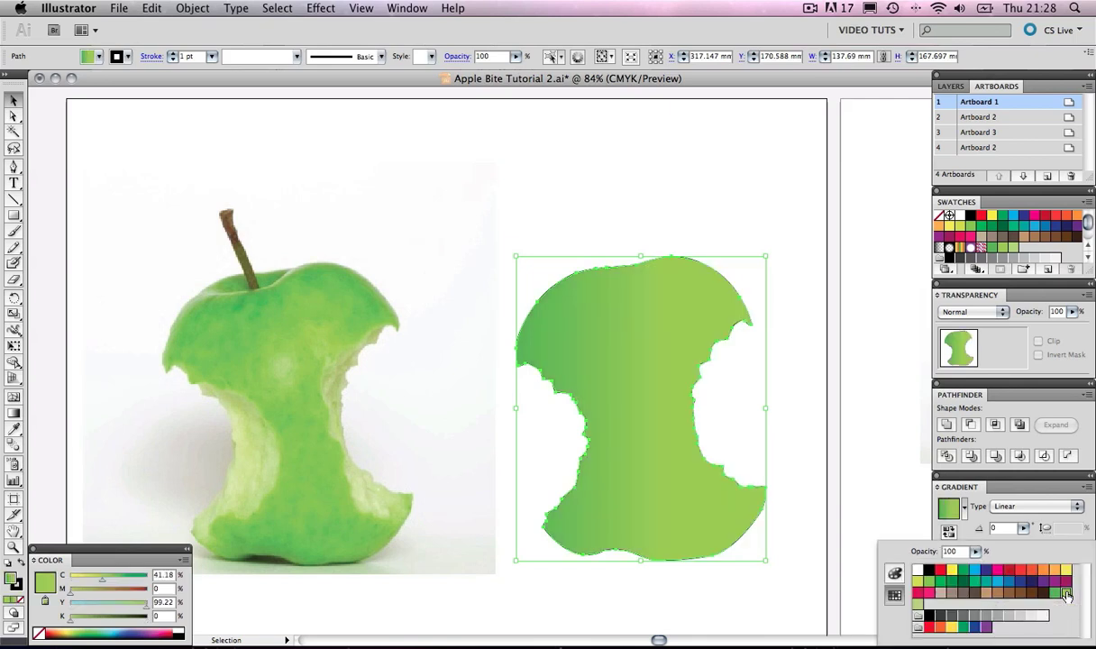
pyautogui.click(1054, 520)
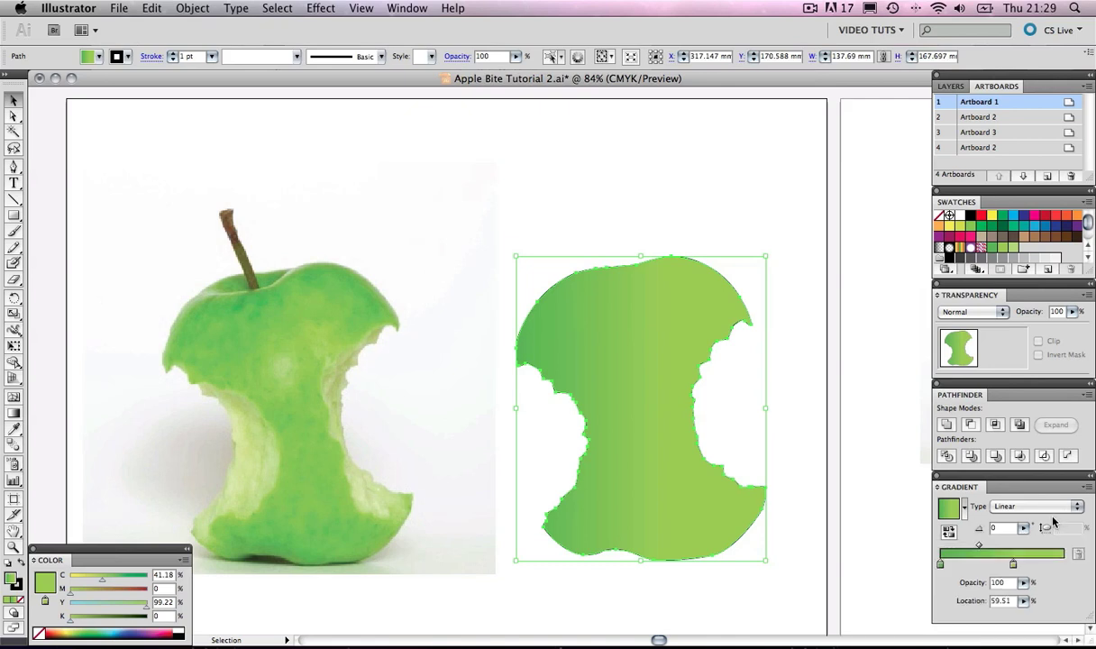
# Add a pale green stop at the right end and move the middle stop to about 51%.
pyautogui.click(1060, 564)
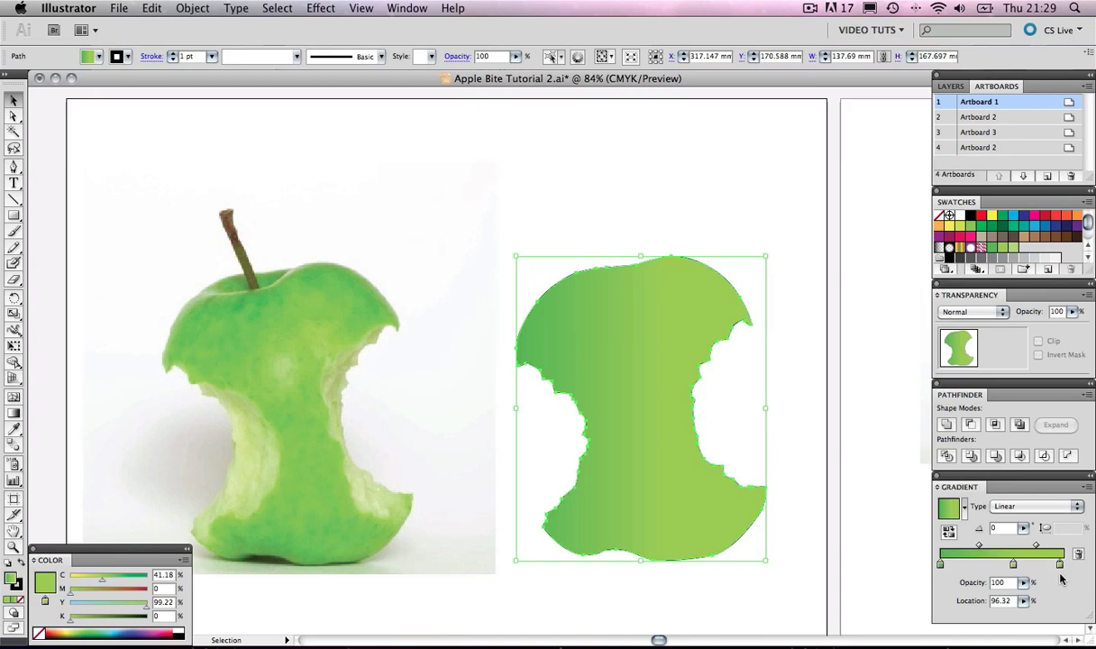
pyautogui.doubleClick(1060, 566)
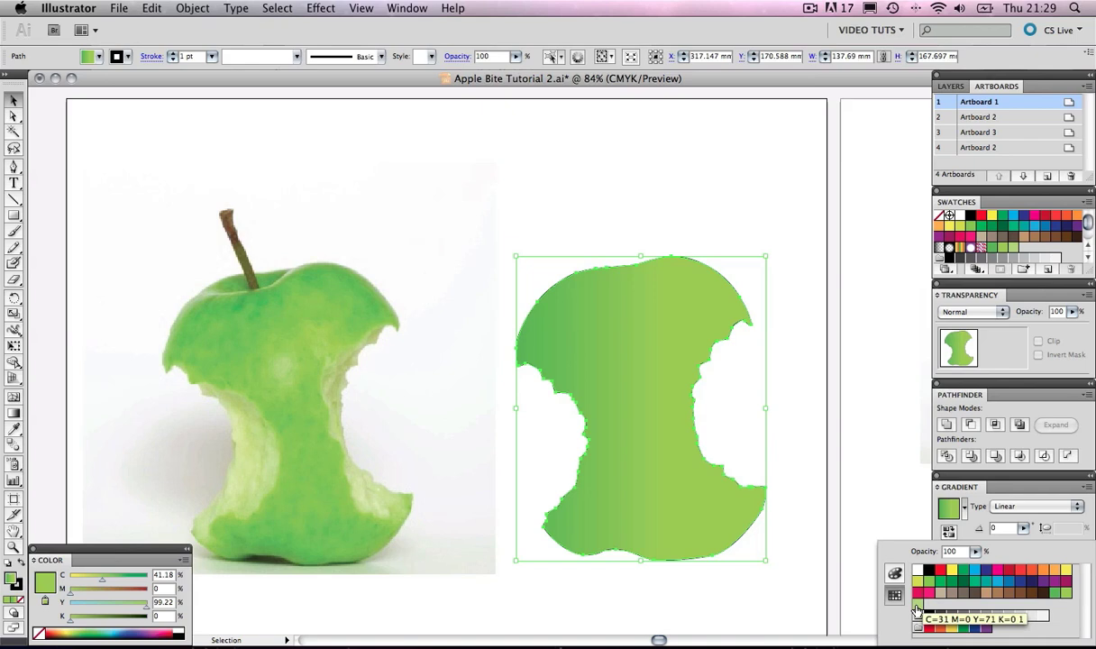
pyautogui.click(917, 611)
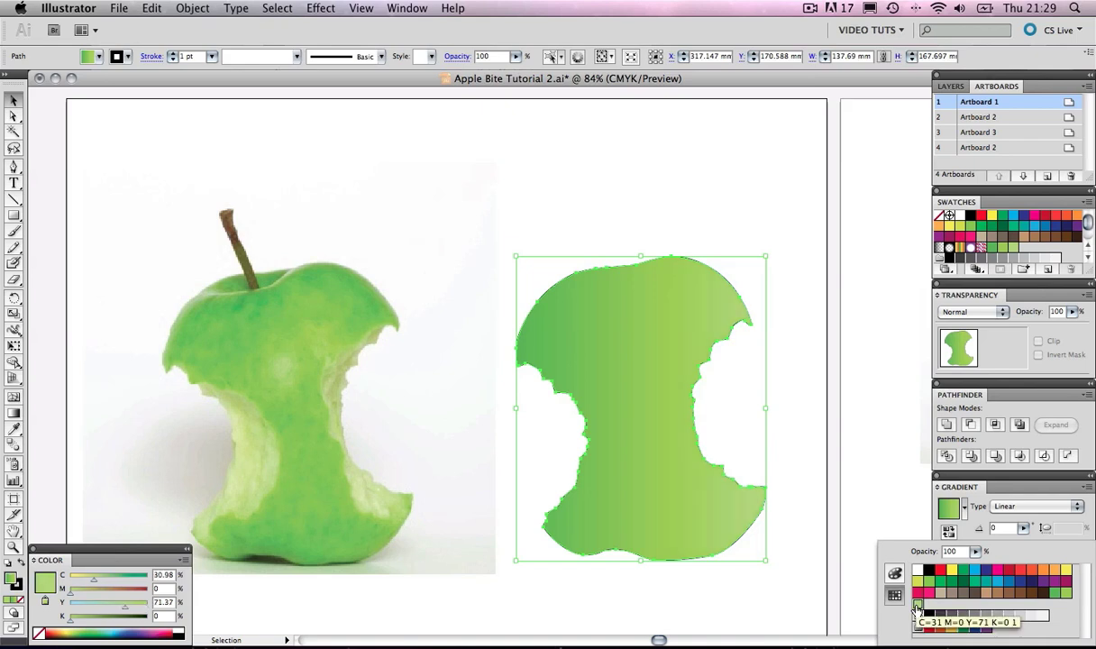
pyautogui.click(1051, 521)
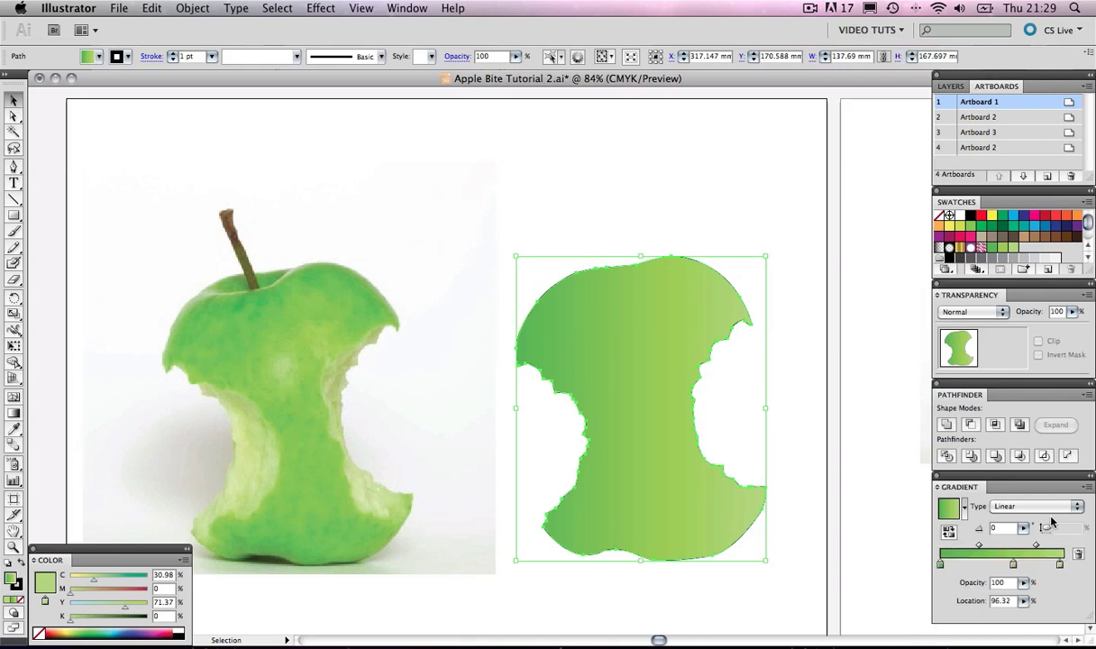
pyautogui.click(1012, 566)
pyautogui.moveTo(1009, 569); pyautogui.dragTo(1002, 570)
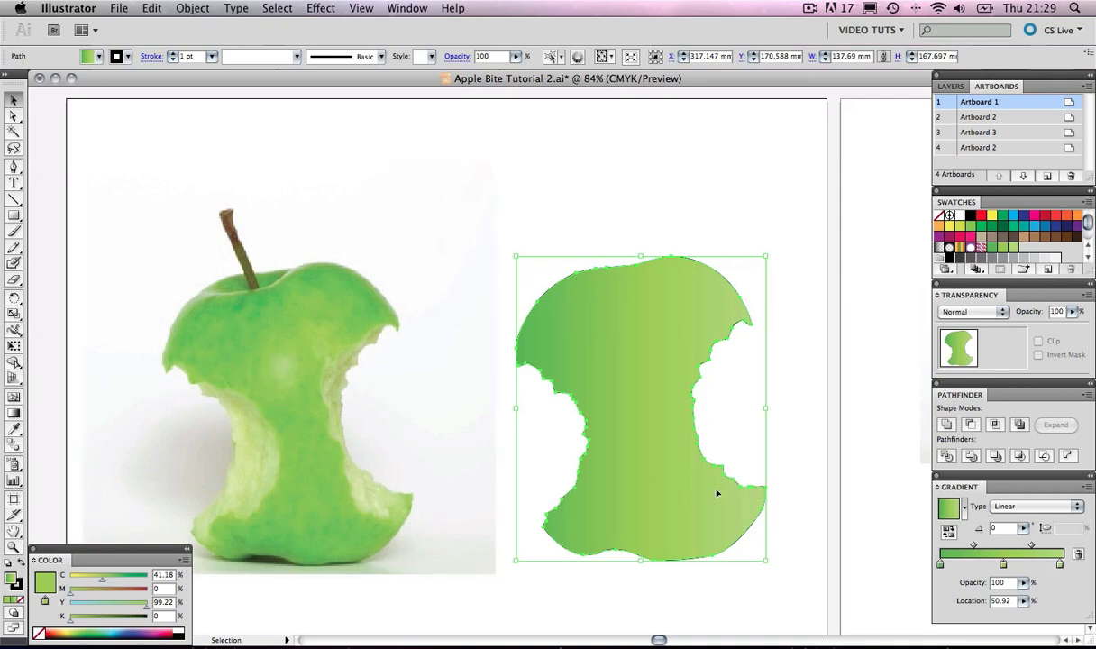
# Change the gradient type to radial and remove the middle stop.
pyautogui.click(1057, 507)
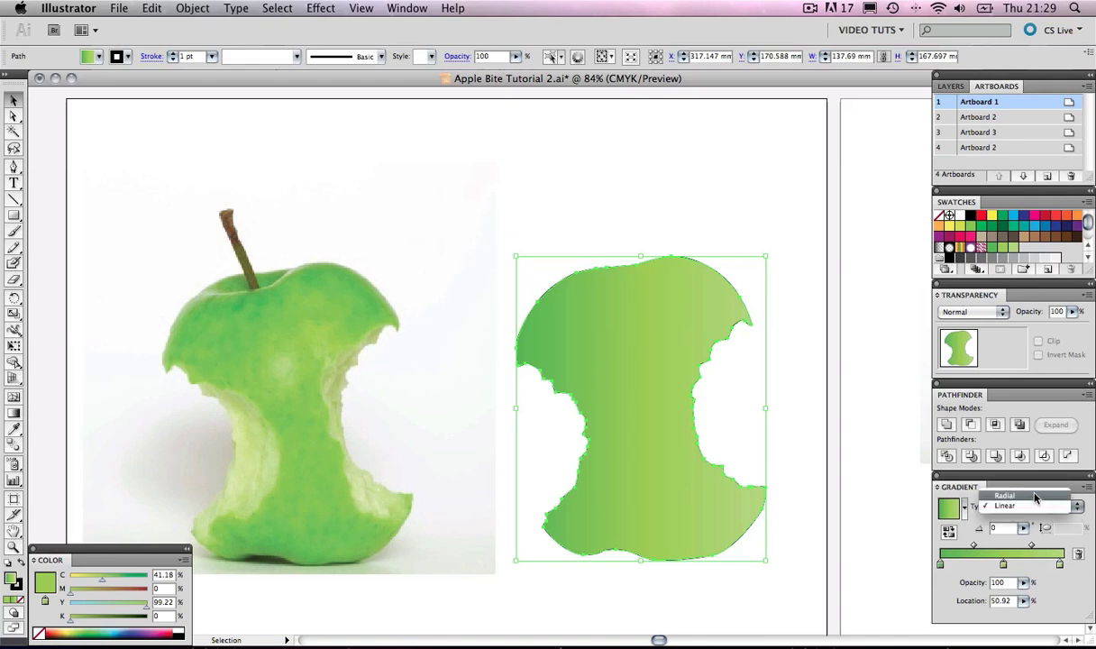
pyautogui.click(1008, 496)
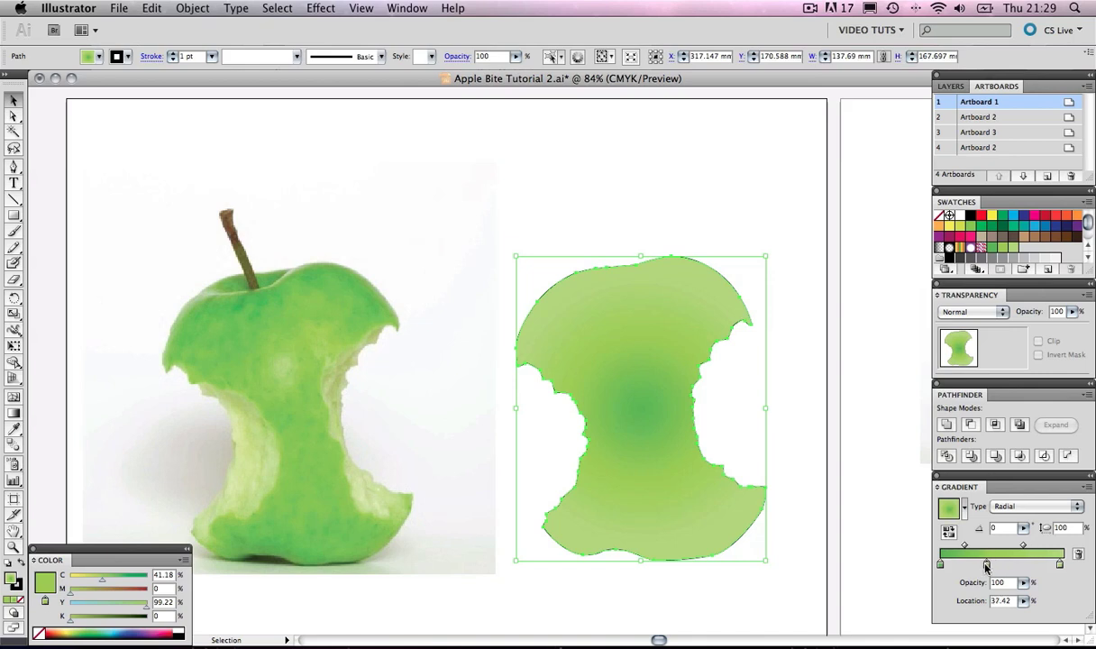
pyautogui.moveTo(1002, 565); pyautogui.dragTo(974, 565)
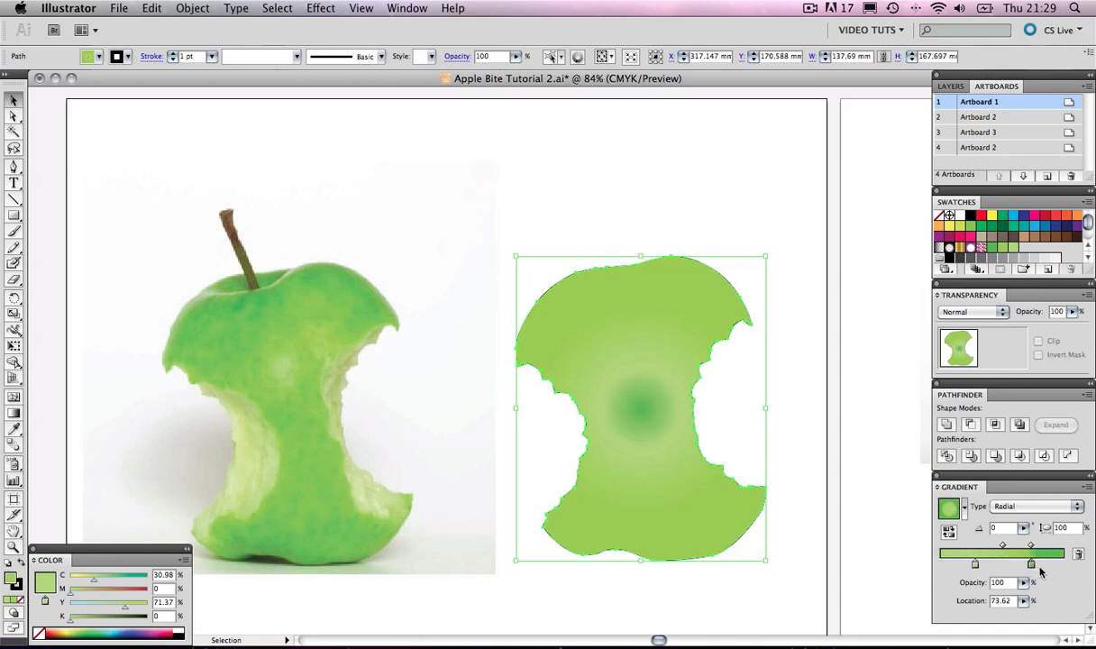
pyautogui.click(1065, 565)
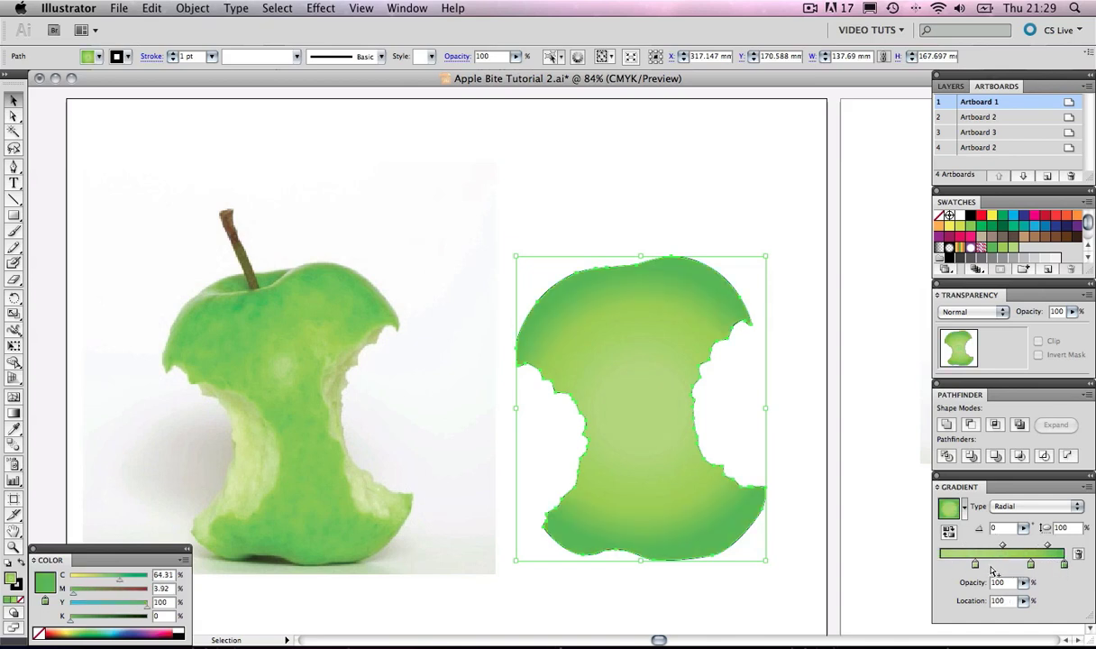
# Slide the left stop toward the start, add a lighter green stop at 14.11%, and set the middle stop to 50.92%.
pyautogui.click(976, 565)
pyautogui.moveTo(975, 565); pyautogui.dragTo(906, 539)
pyautogui.click(957, 565)
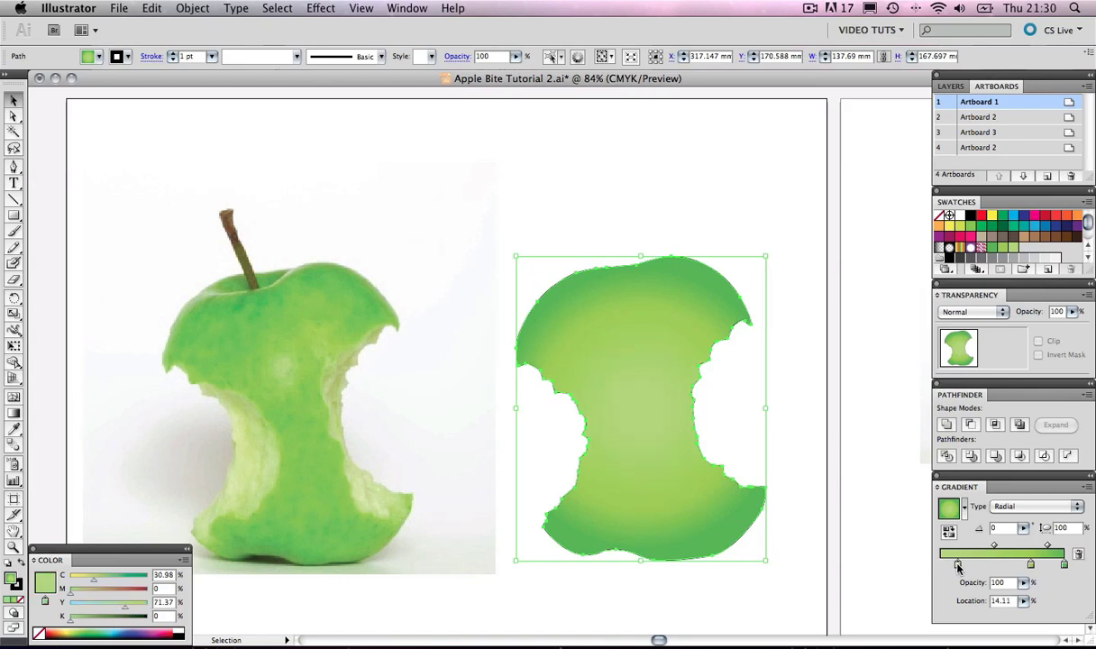
pyautogui.moveTo(1030, 566); pyautogui.dragTo(1003, 565)
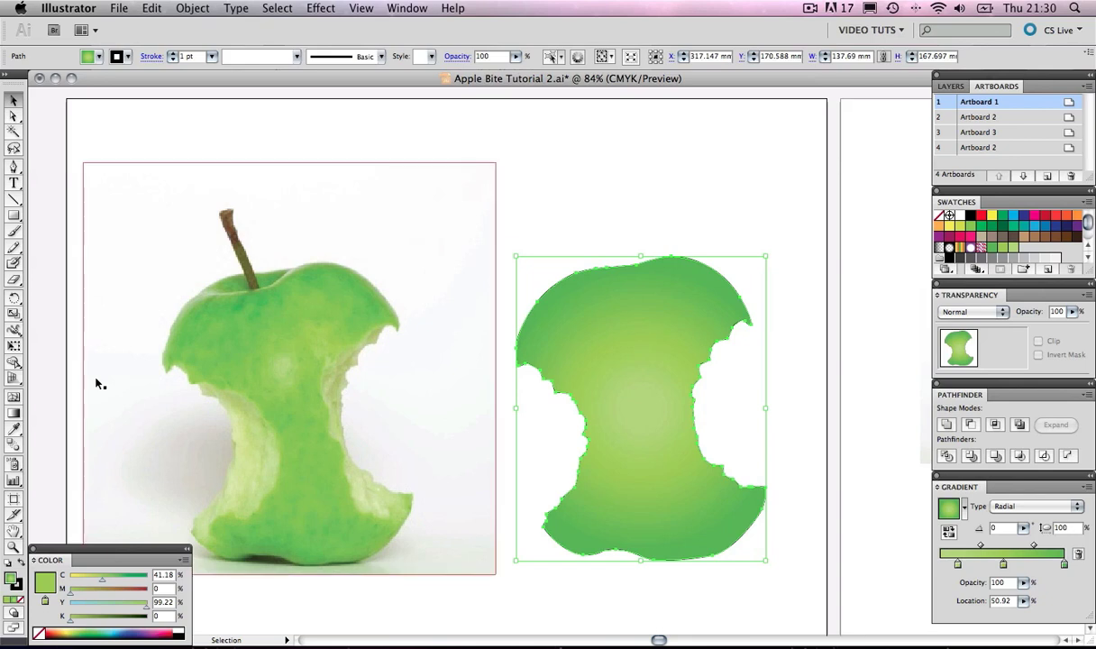
# Redraw the radial gradient from the core's upper middle with a radius reaching the top edge.
pyautogui.click(13, 414)
pyautogui.moveTo(638, 409)
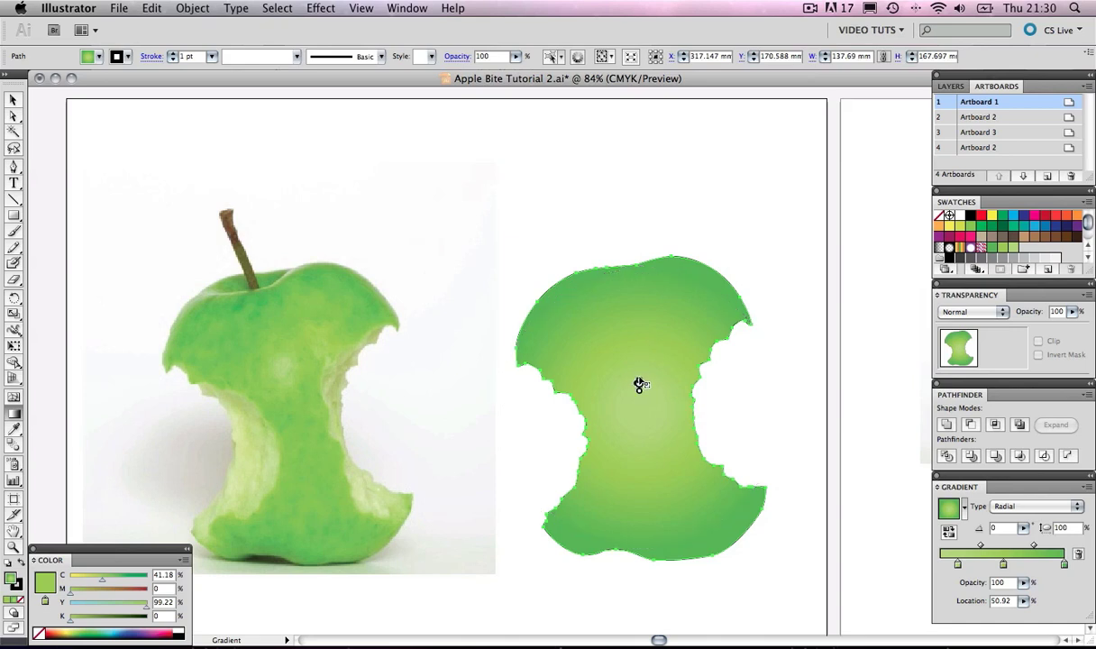
pyautogui.moveTo(639, 385); pyautogui.dragTo(669, 301)
pyautogui.scroll(2, 670, 303)
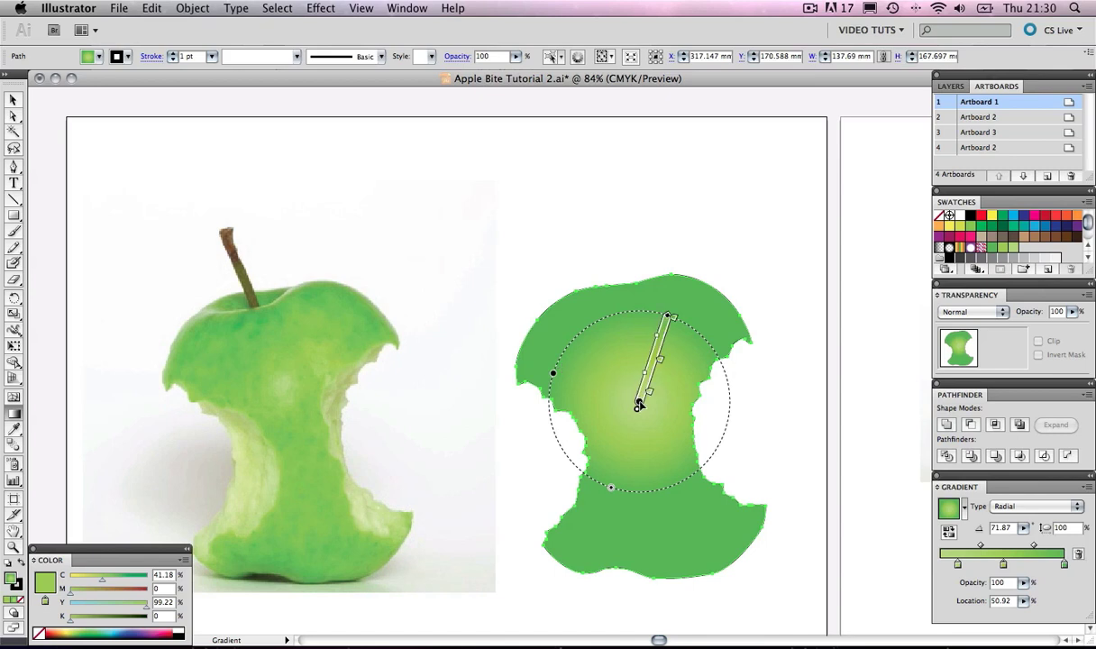
pyautogui.moveTo(638, 400)
pyautogui.mouseDown()
pyautogui.moveTo(587, 362)
pyautogui.moveTo(666, 381)
pyautogui.moveTo(626, 439)
pyautogui.moveTo(638, 403)
pyautogui.mouseUp()
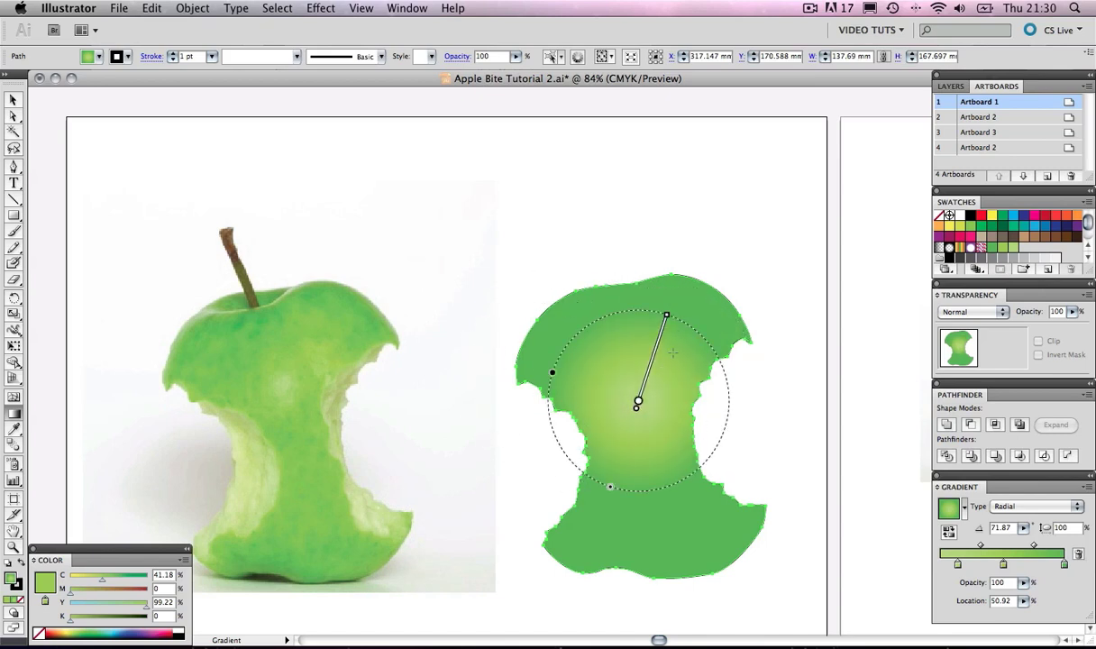
pyautogui.moveTo(669, 315); pyautogui.dragTo(683, 272)
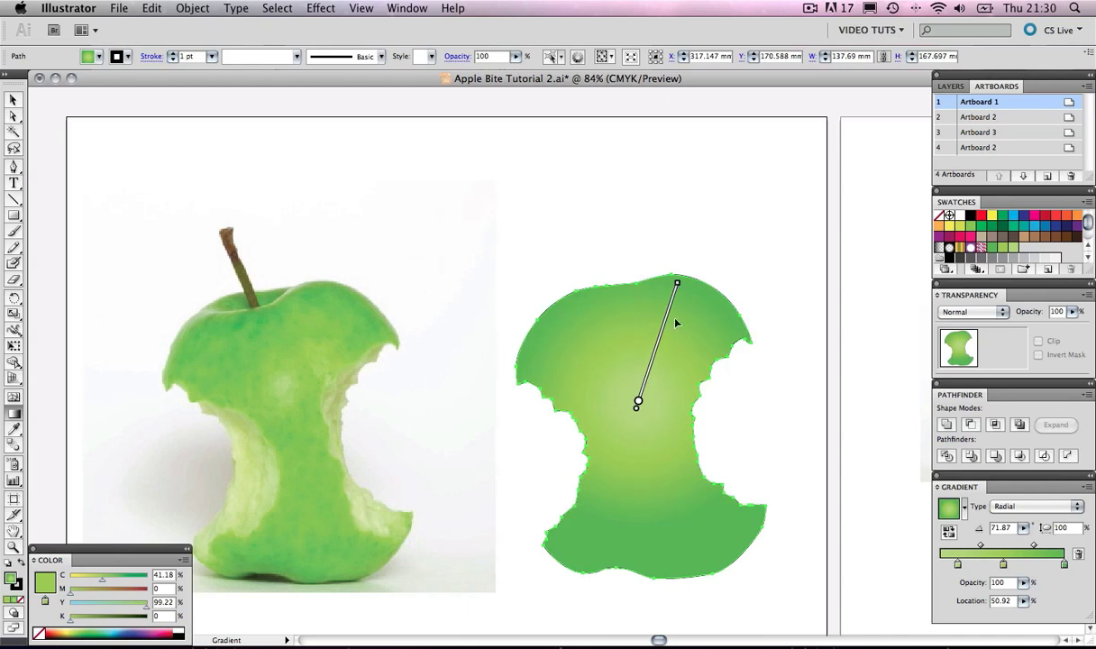
pyautogui.moveTo(637, 403); pyautogui.dragTo(643, 397)
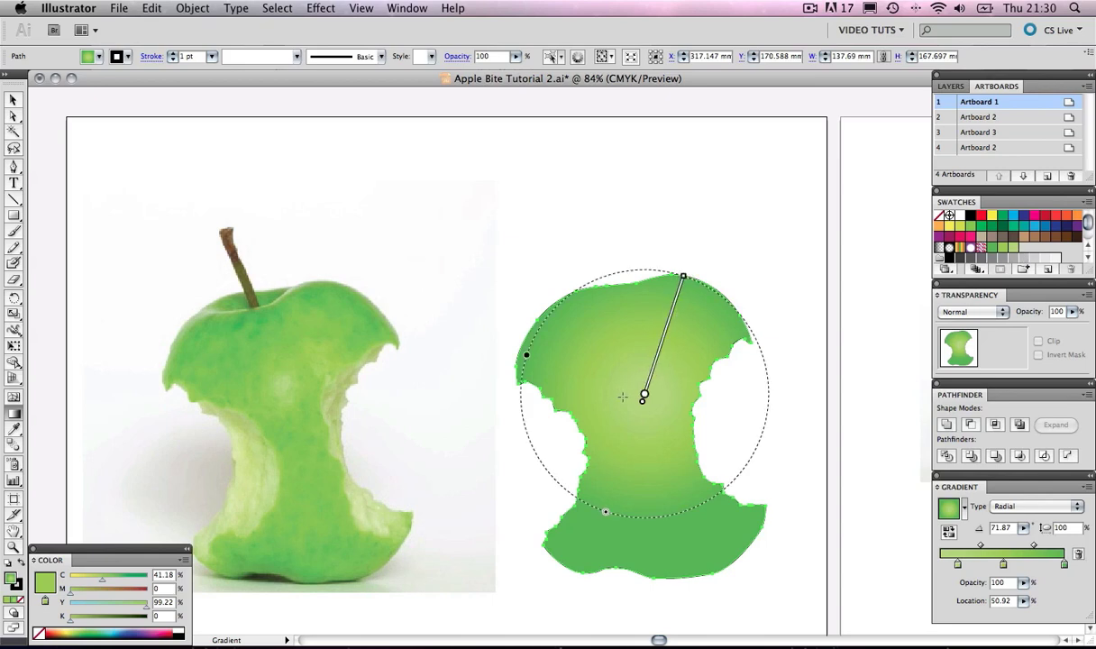
# Undo the accidental flat light-green fill to restore the radial gradient, then reselect the core.
pyautogui.doubleClick(1013, 247)
pyautogui.click(657, 206)
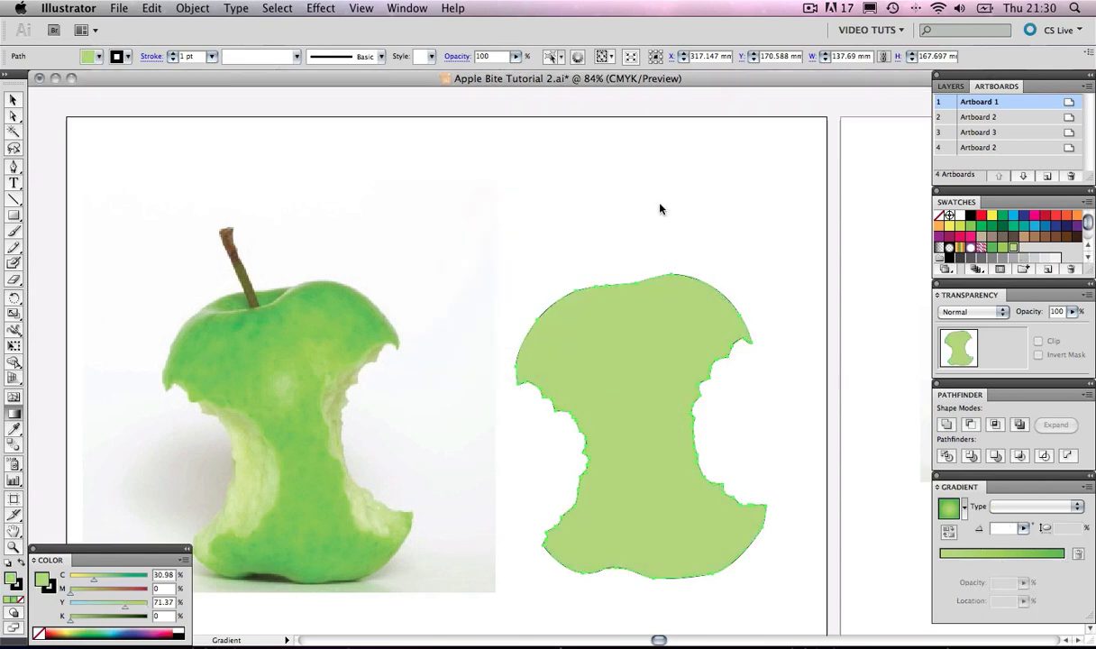
pyautogui.press('v')
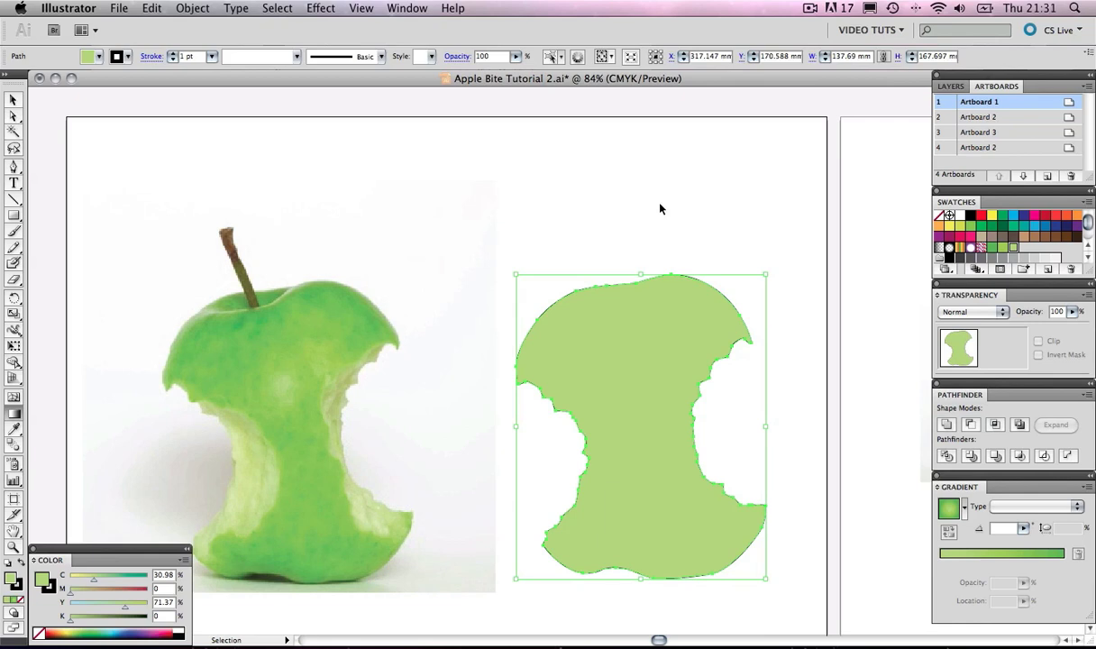
pyautogui.press('super+z')
pyautogui.press('g')
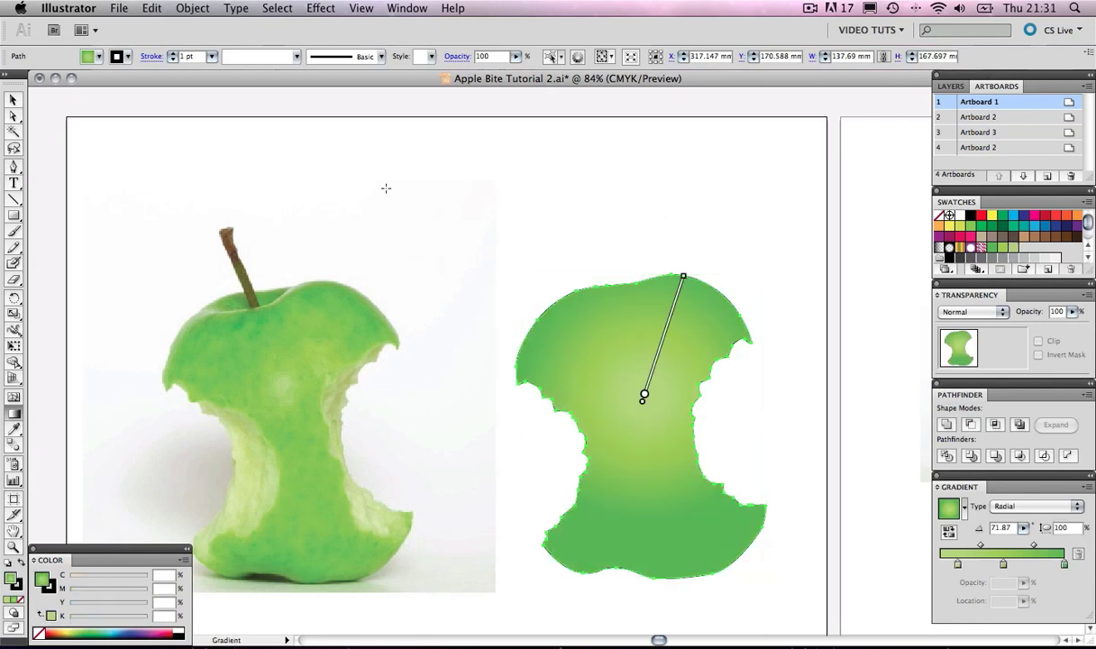
pyautogui.click(15, 102)
pyautogui.click(576, 192)
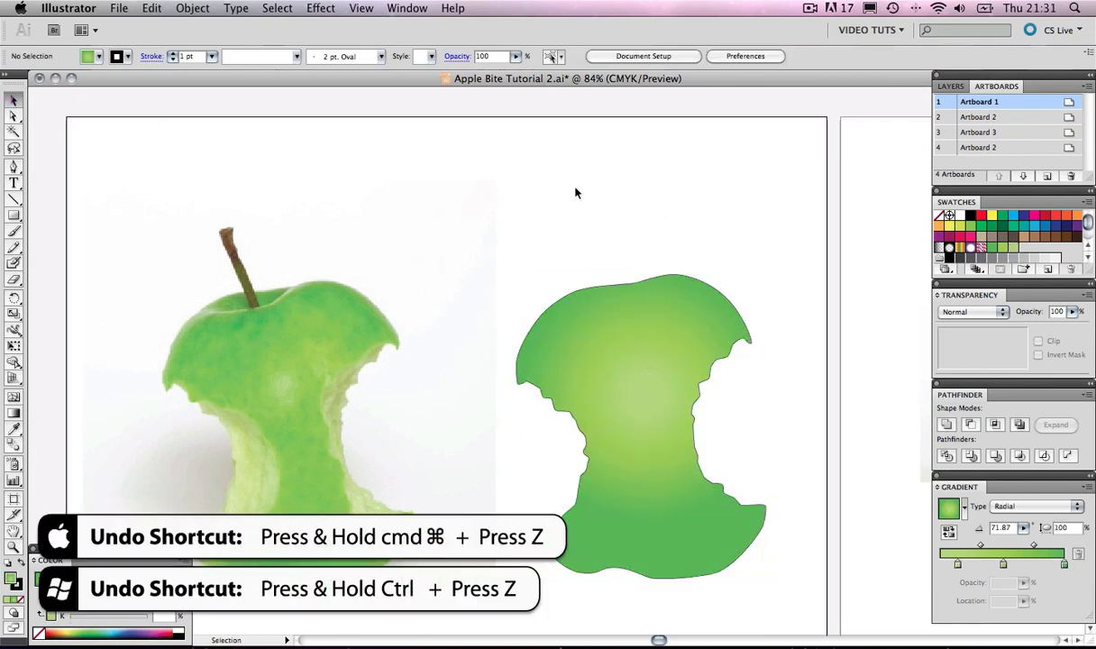
pyautogui.click(648, 346)
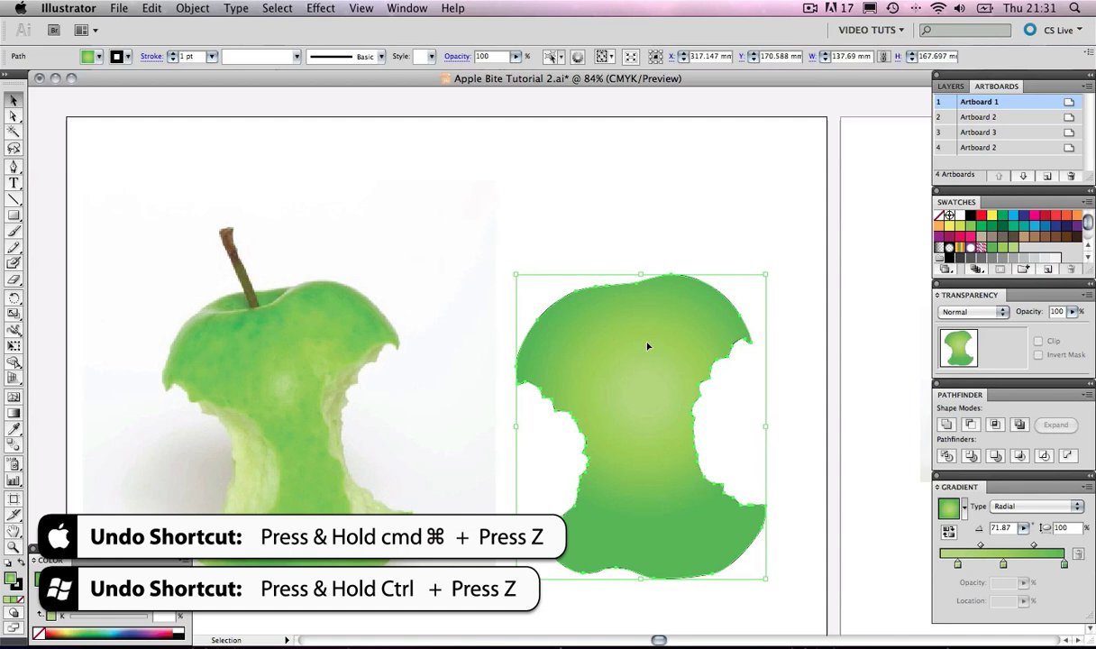
# Lower the light gradient stop's cyan to 13 for a paler green of C 13%, Y 36%.
pyautogui.doubleClick(959, 566)
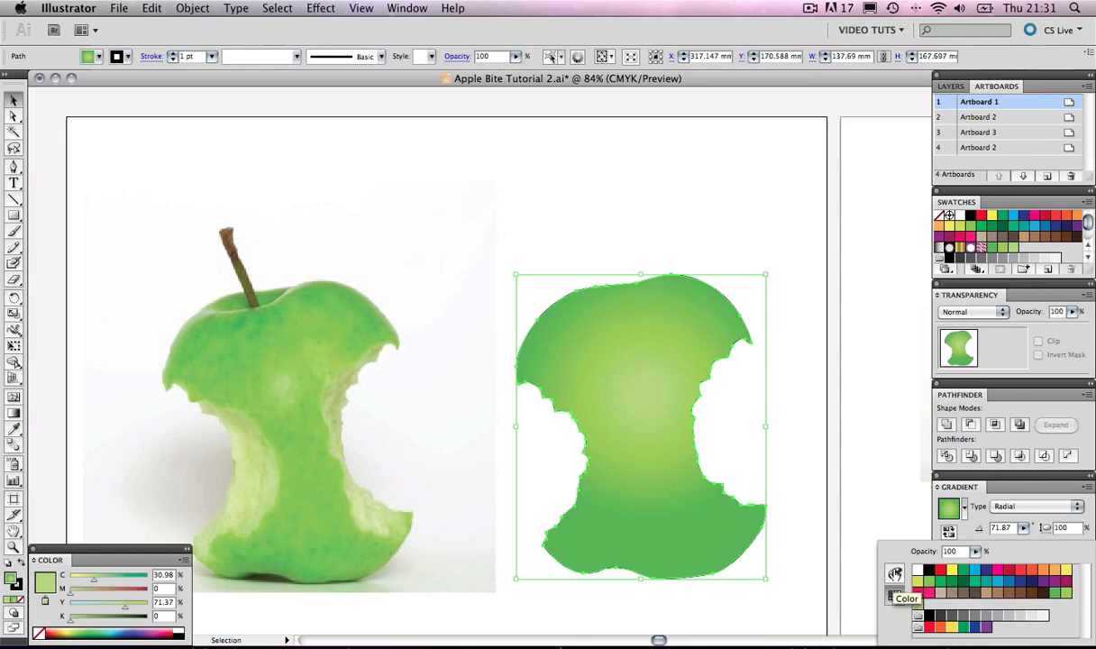
pyautogui.click(894, 573)
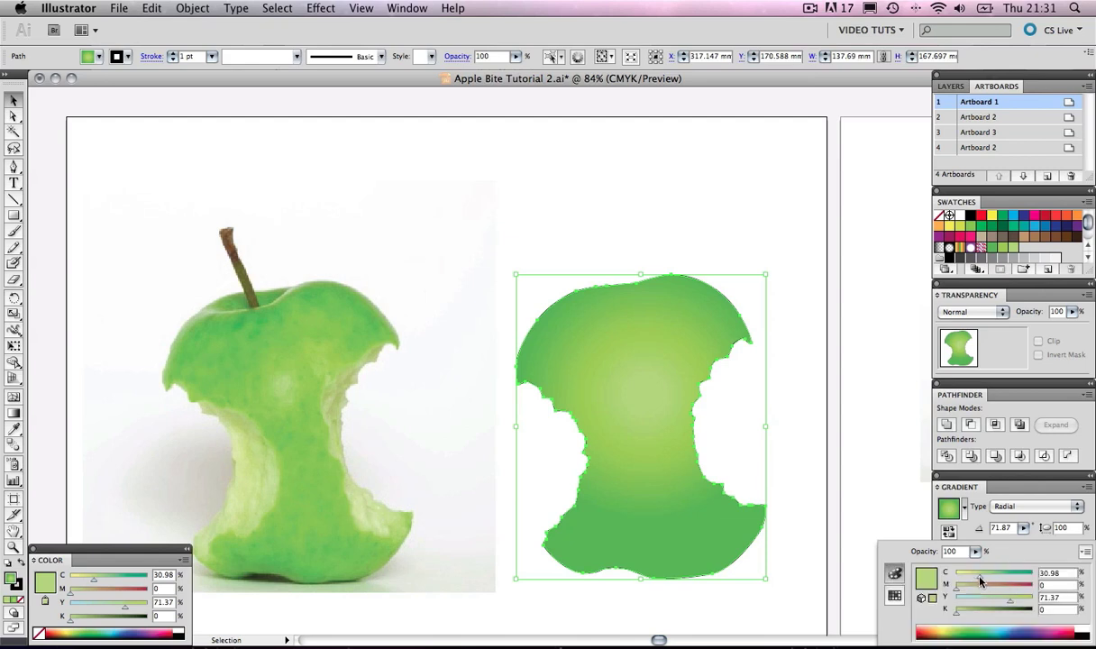
pyautogui.moveTo(979, 577); pyautogui.dragTo(994, 602)
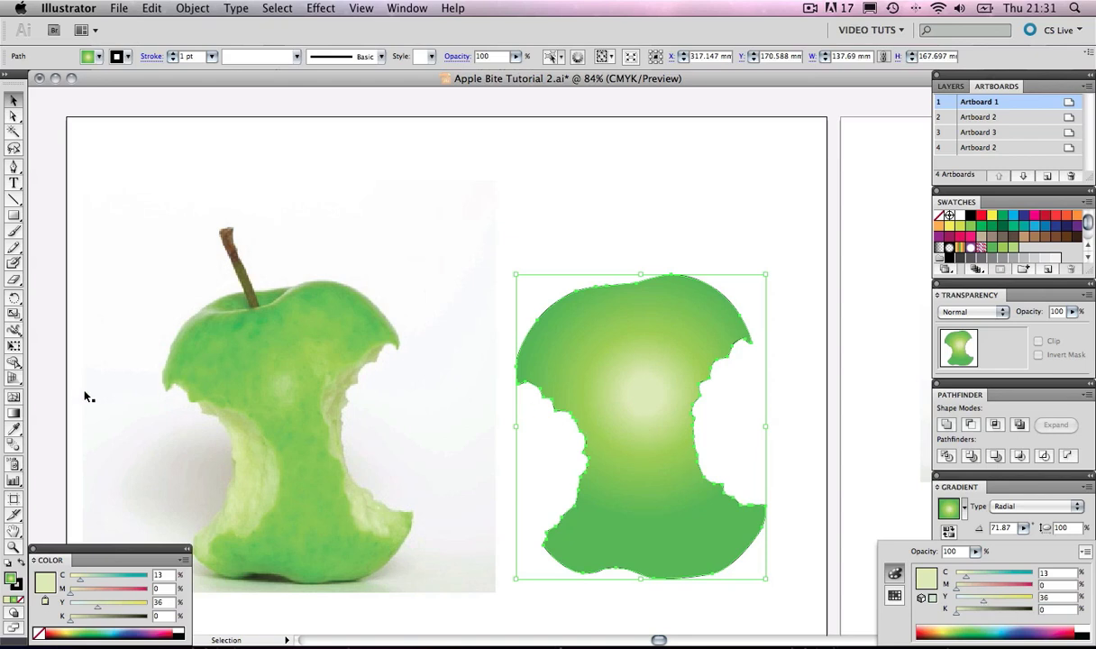
pyautogui.click(764, 420)
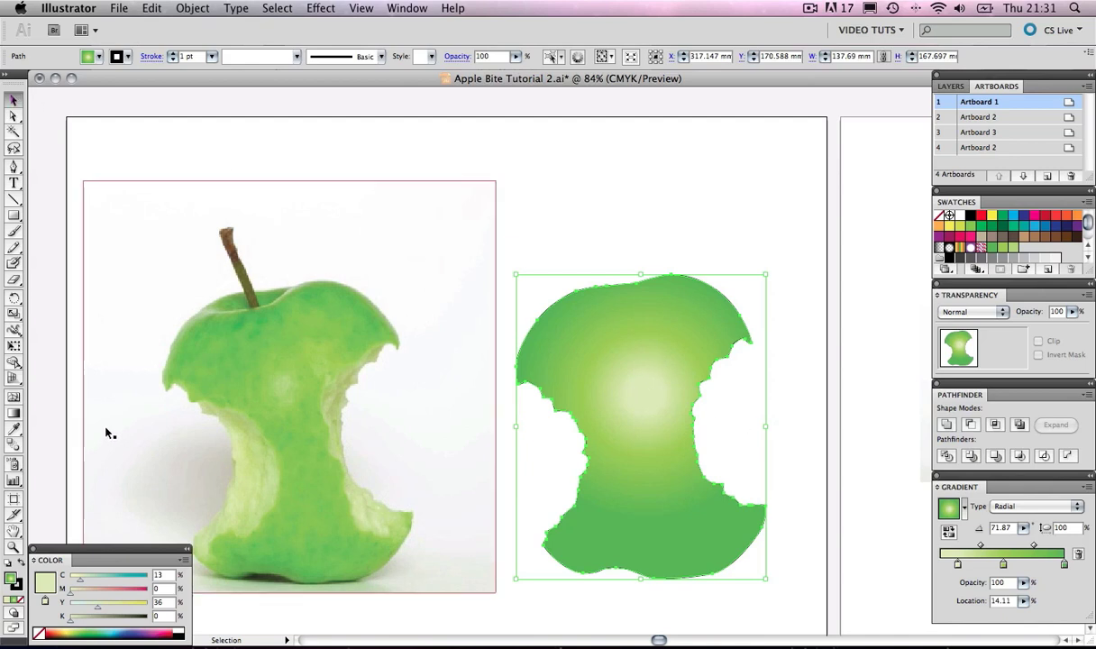
pyautogui.click(13, 411)
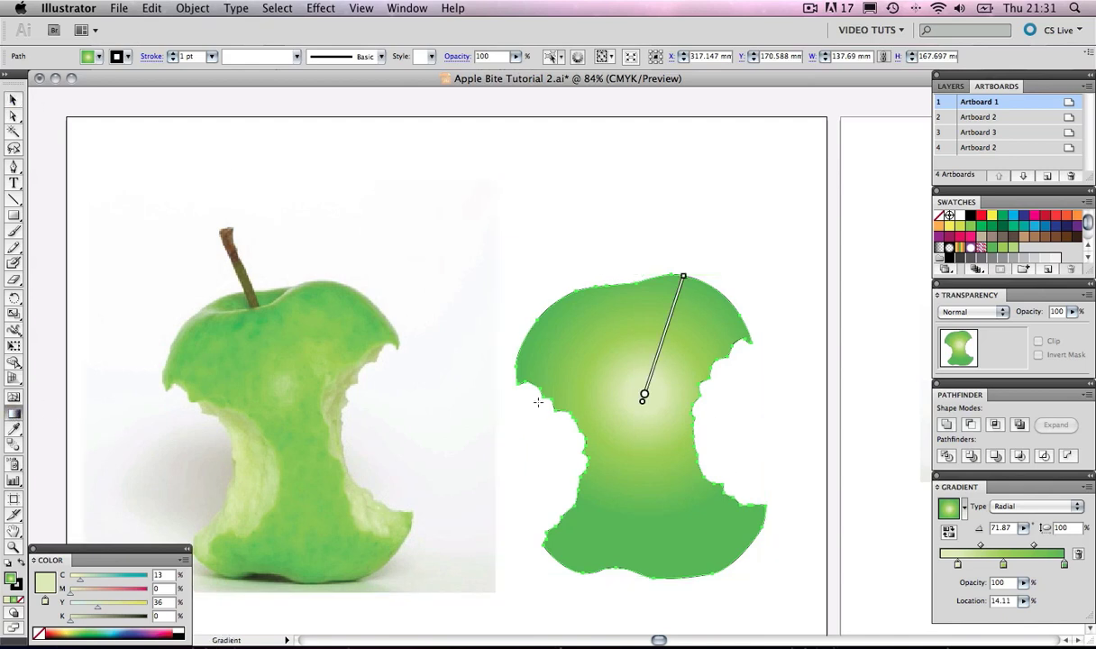
# Undo an accidental flat fill and nudge the gradient centre slightly up and left.
pyautogui.click(620, 378)
pyautogui.press('cmd+z')
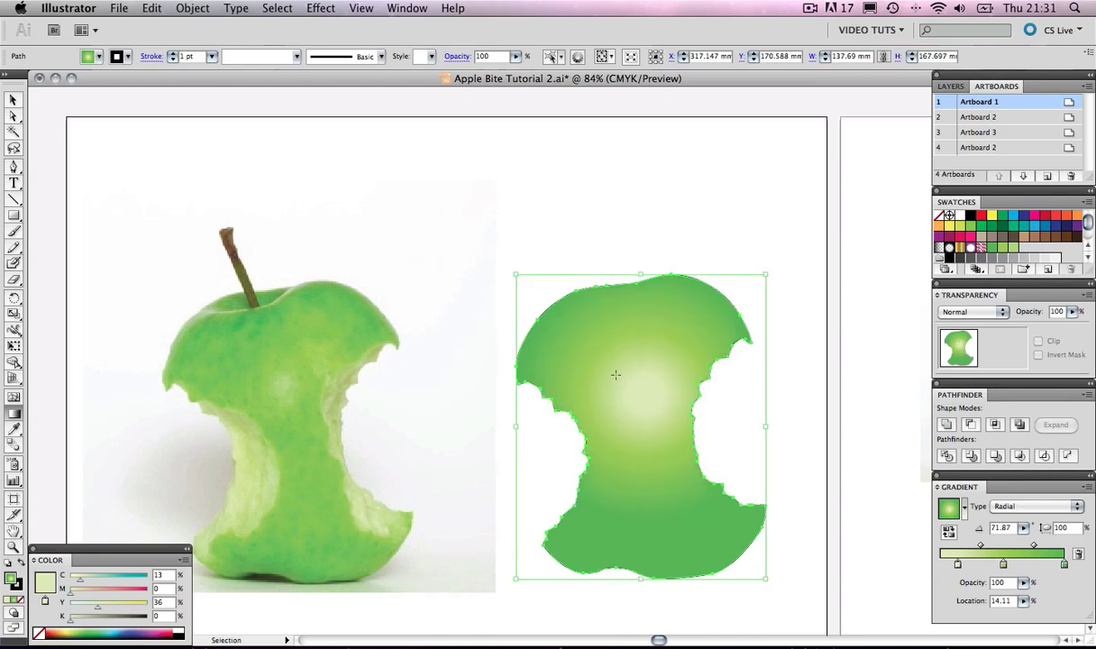
pyautogui.moveTo(643, 397); pyautogui.dragTo(638, 394)
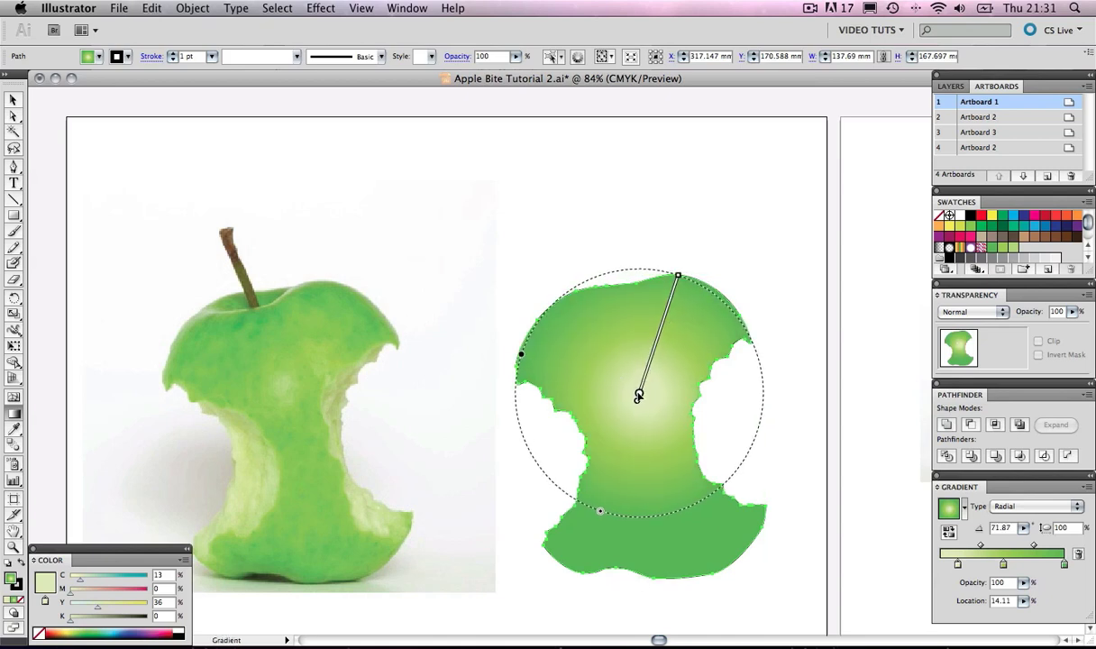
pyautogui.moveTo(640, 394)
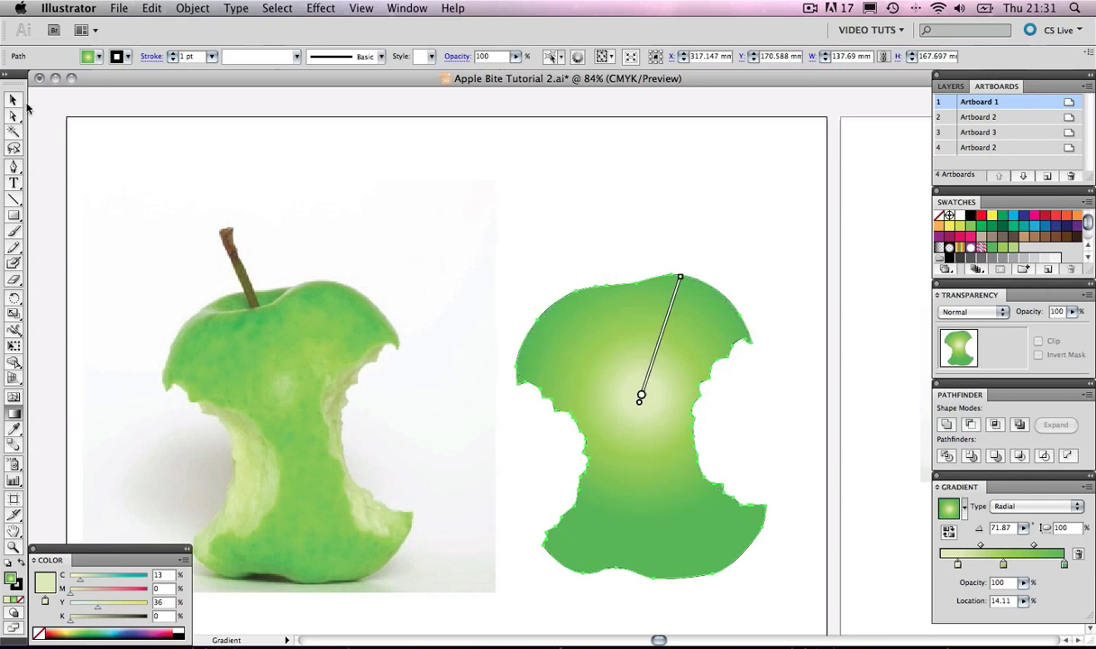
# Select the apple core and set its outline stroke to None.
pyautogui.click(15, 100)
pyautogui.click(325, 147)
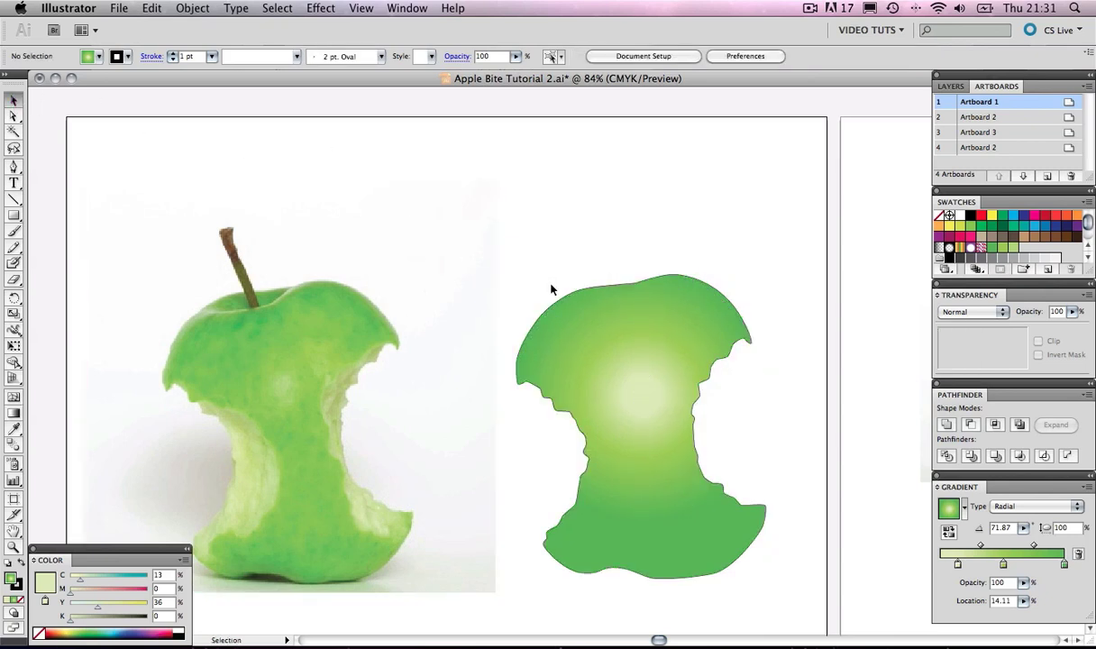
pyautogui.click(580, 313)
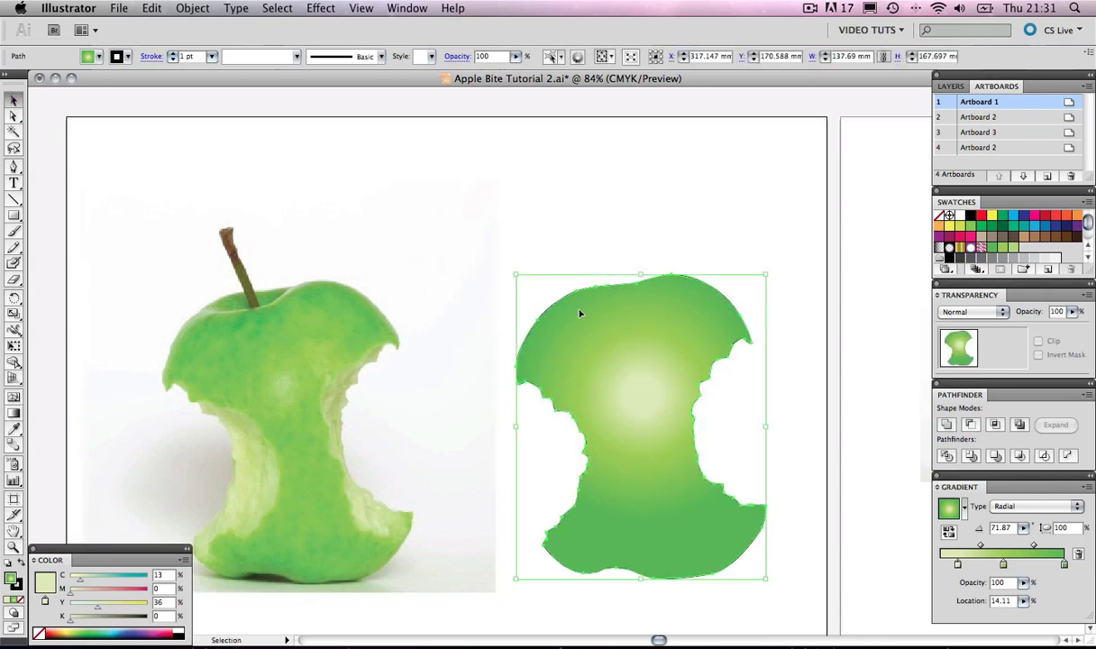
pyautogui.click(16, 585)
pyautogui.click(20, 600)
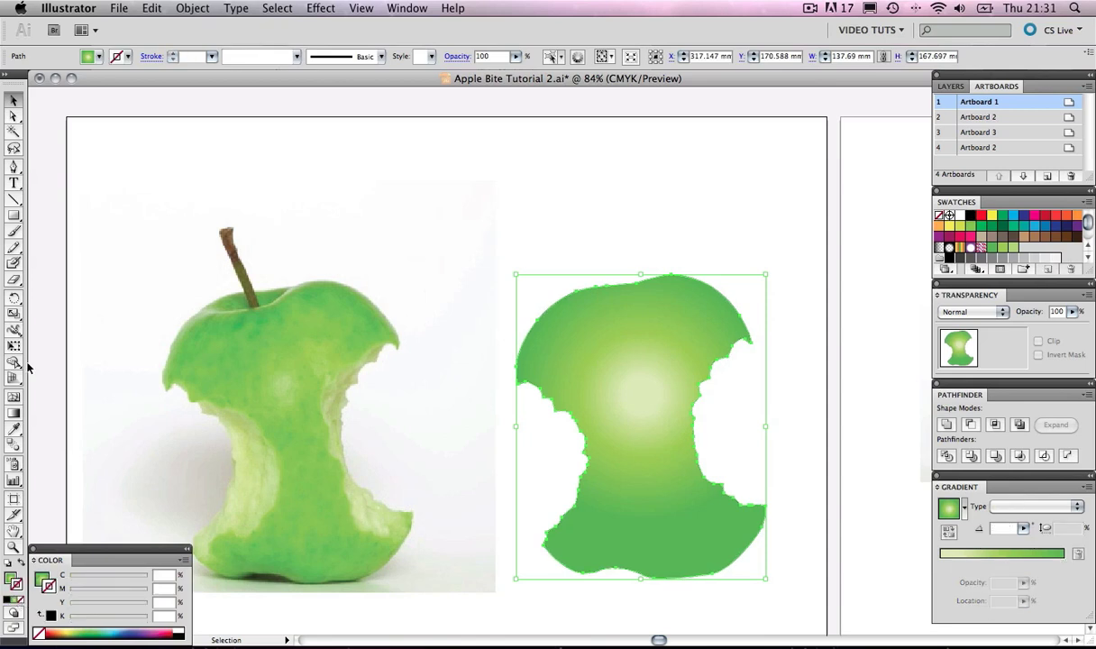
pyautogui.click(648, 185)
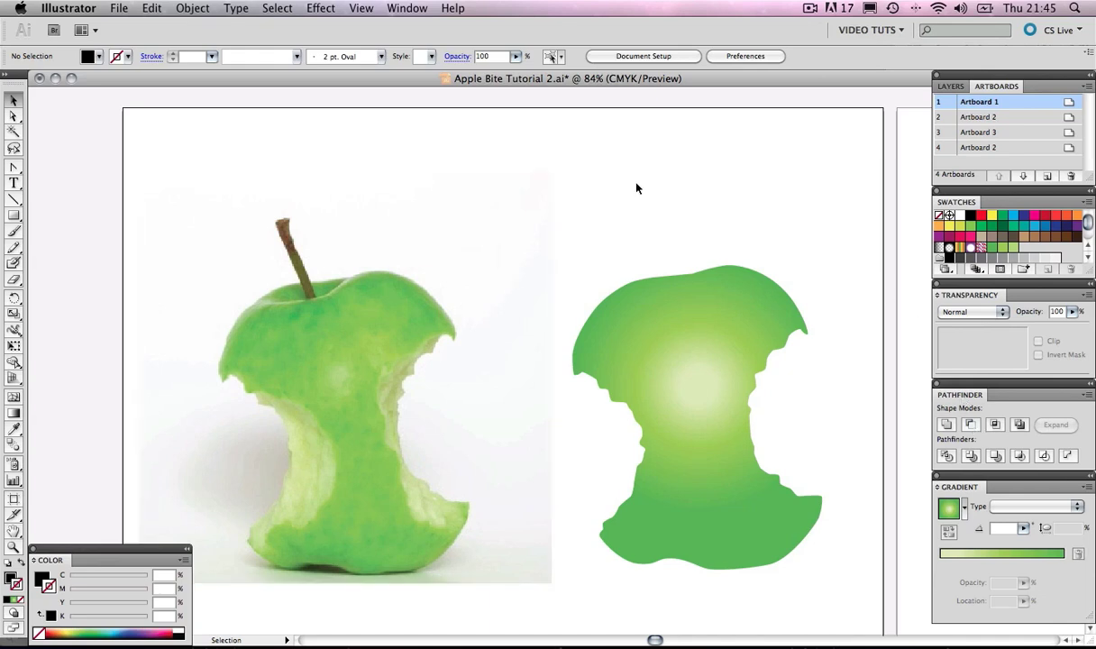
# Zoom in on the photo's bitten apple core and pick the Pen tool.
pyautogui.press('z')
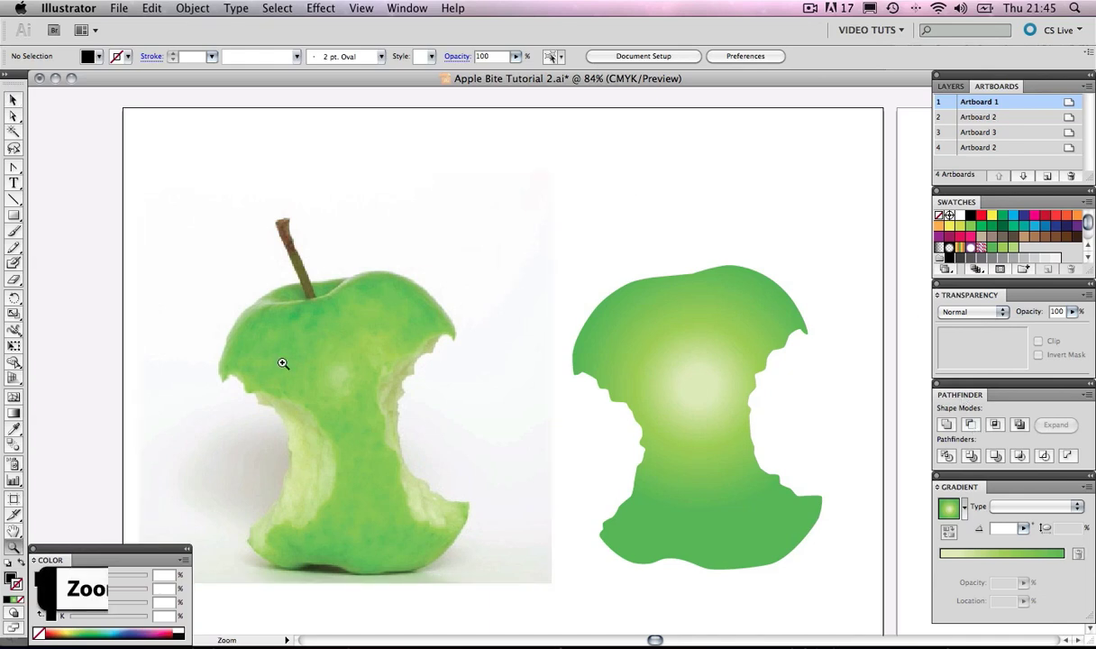
pyautogui.moveTo(228, 349); pyautogui.dragTo(488, 530)
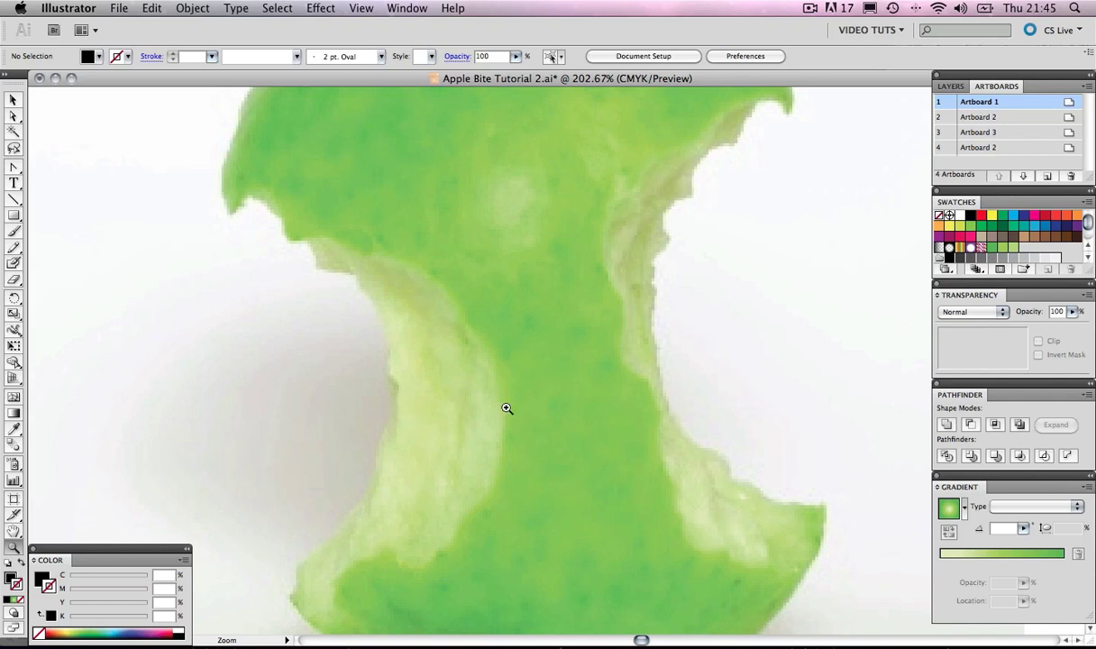
pyautogui.scroll(-1, 506, 401)
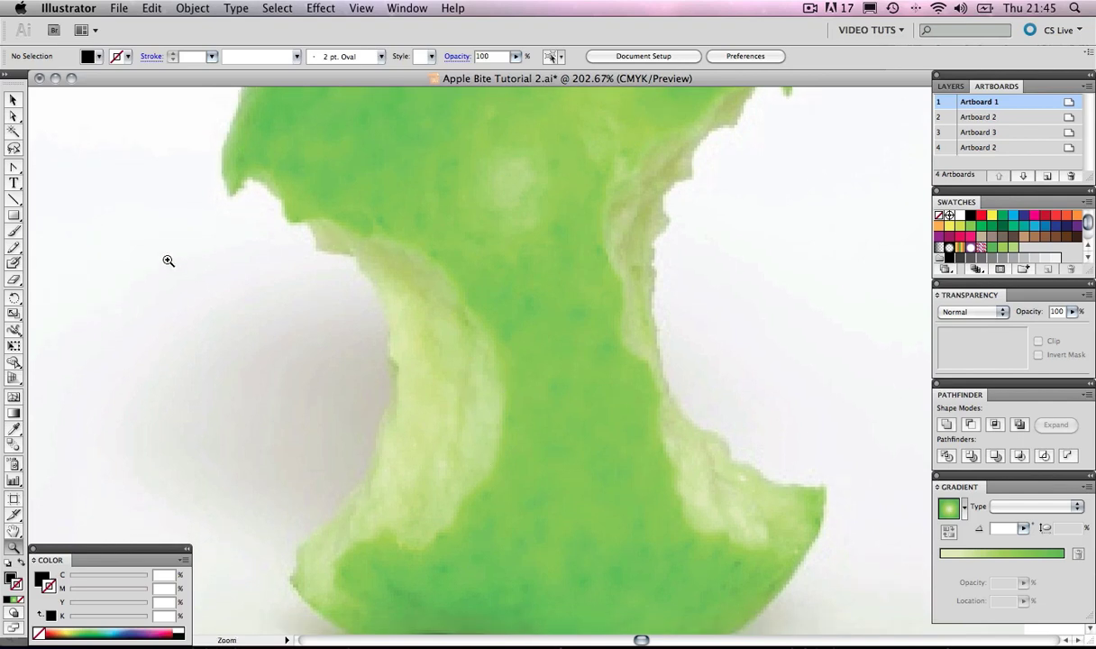
pyautogui.moveTo(13, 170); pyautogui.dragTo(45, 167)
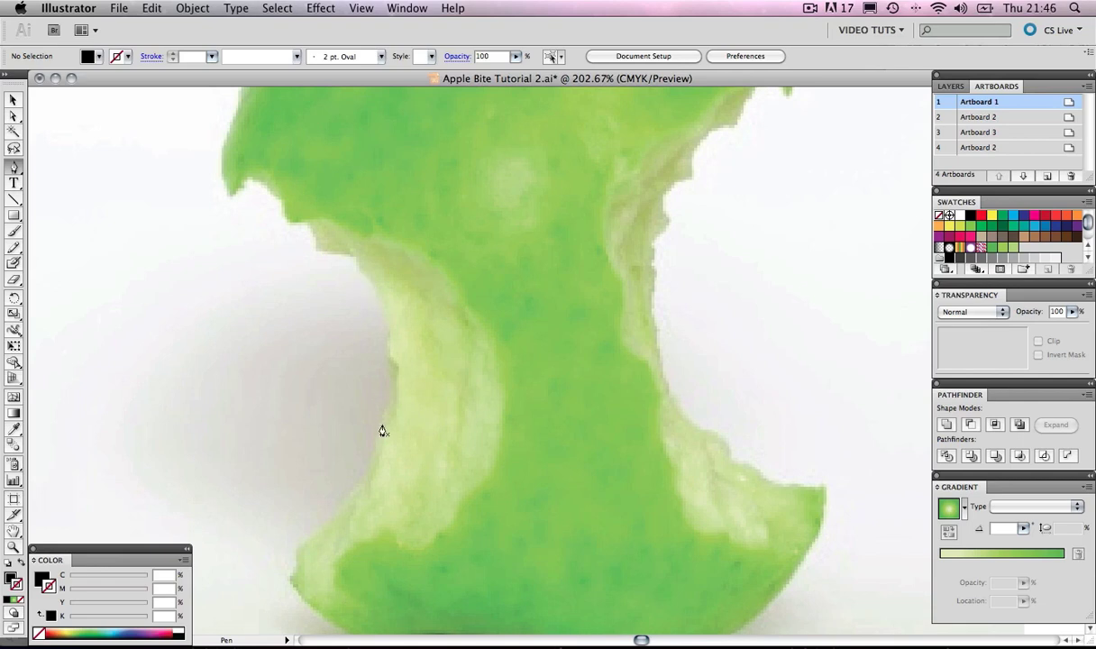
pyautogui.hscroll(5, 651, 323)
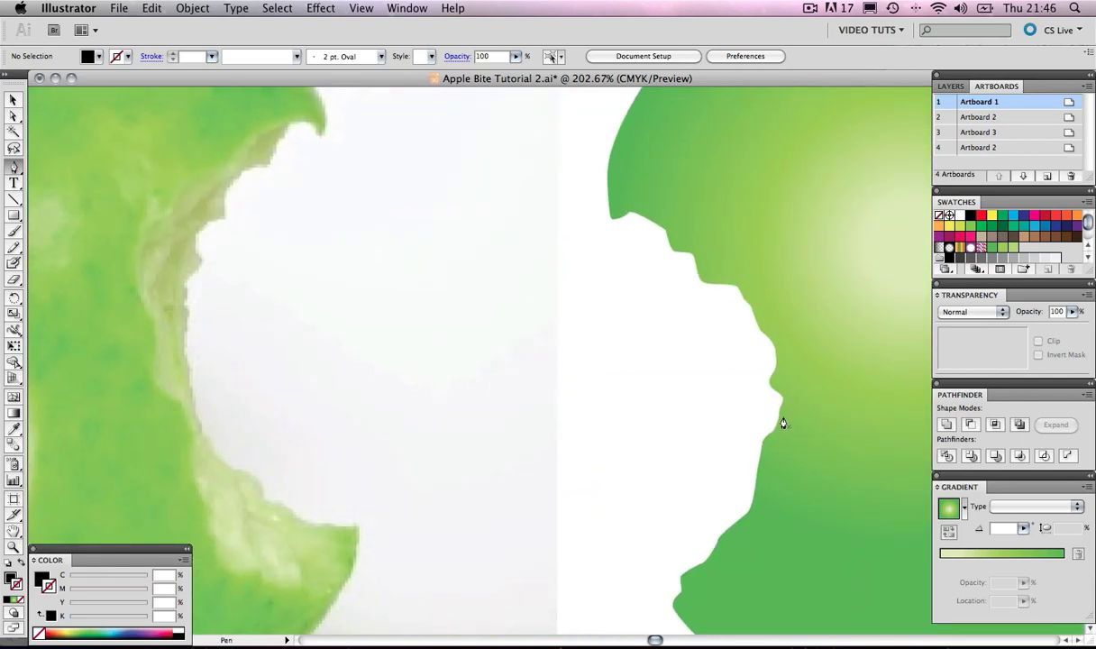
# Zoom out to the whole apple, then zoom onto the left bite at 200% with the Pen tool.
pyautogui.press('z')
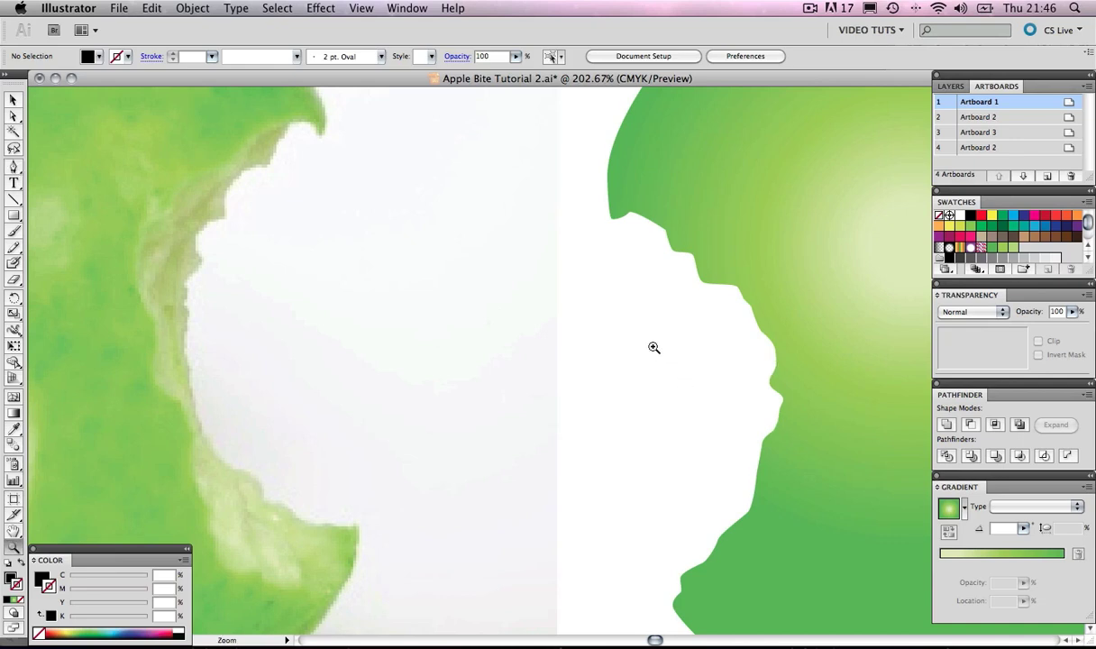
pyautogui.keyDown('alt'); pyautogui.click(631, 364); pyautogui.keyUp('alt')
pyautogui.keyDown('alt'); pyautogui.click(514, 447); pyautogui.keyUp('alt')
pyautogui.keyDown('alt'); pyautogui.click(515, 381); pyautogui.keyUp('alt')
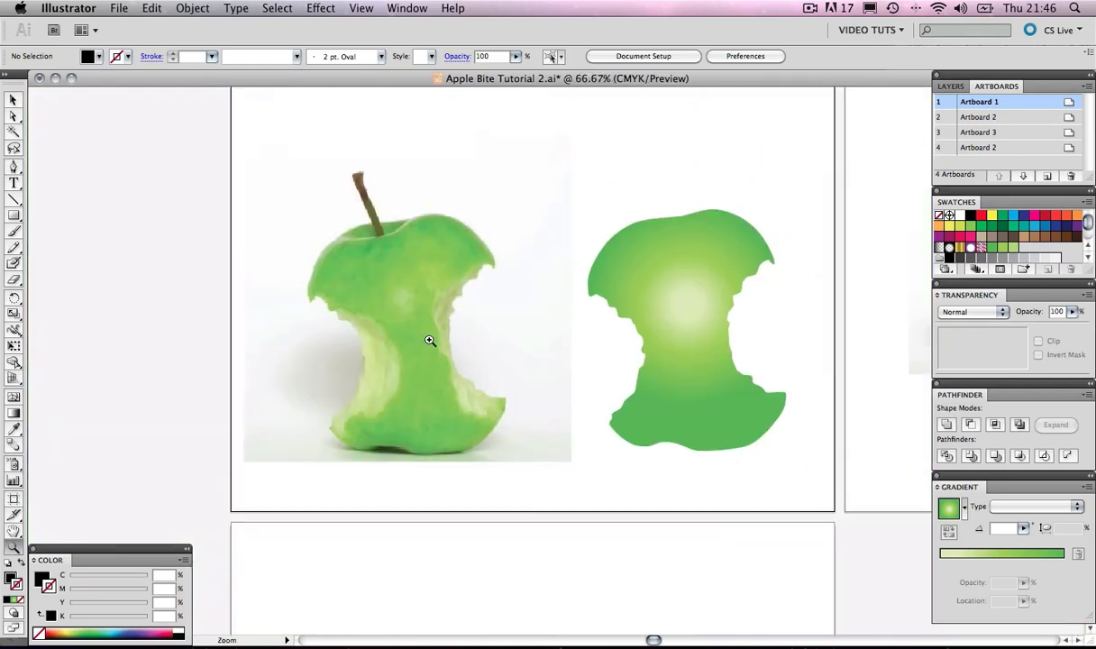
pyautogui.moveTo(299, 280); pyautogui.dragTo(438, 459)
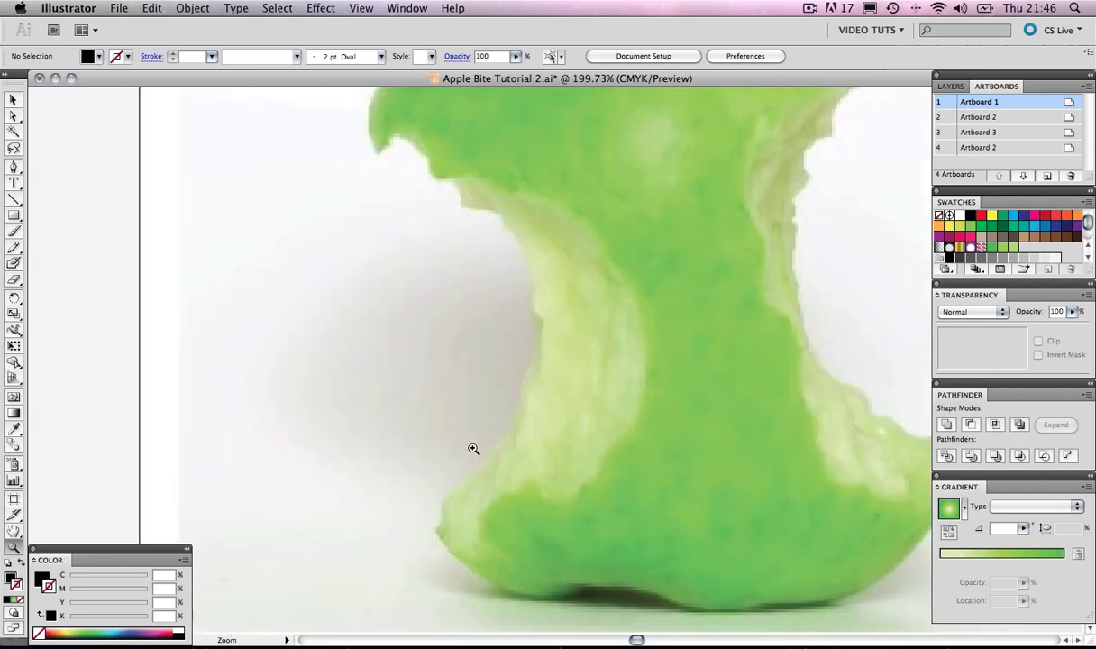
pyautogui.click(562, 345)
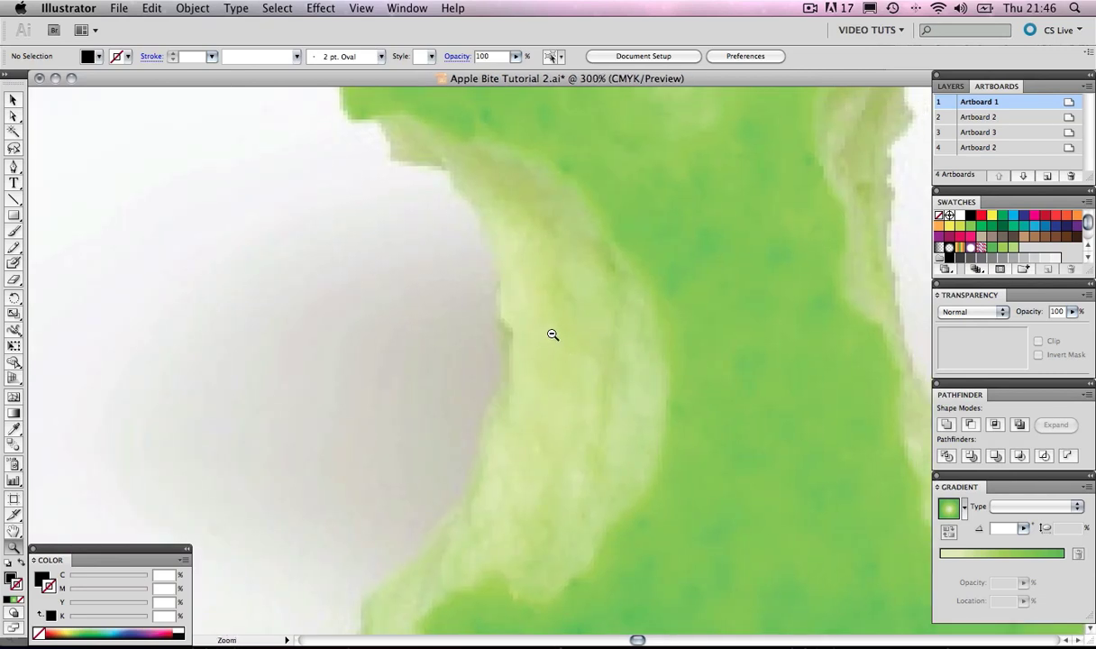
pyautogui.keyDown('alt'); pyautogui.click(551, 332); pyautogui.keyUp('alt')
pyautogui.click(13, 168)
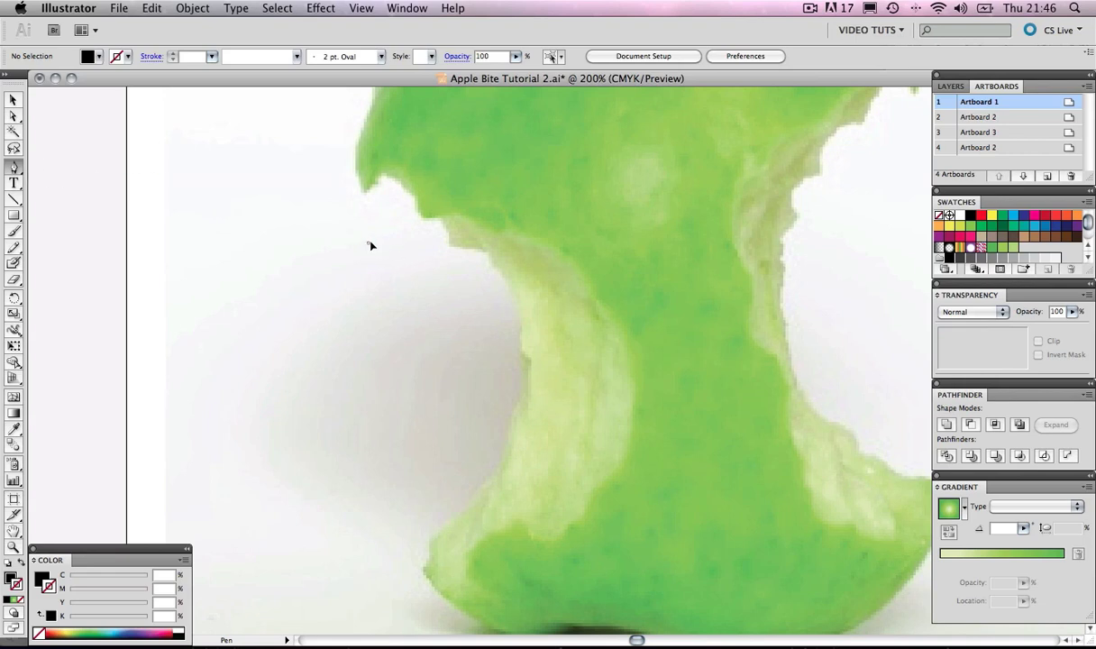
# Trace curved anchors from the top of the left bite down its edge.
pyautogui.click(369, 242)
pyautogui.moveTo(447, 220); pyautogui.dragTo(543, 243)
pyautogui.moveTo(546, 247); pyautogui.dragTo(599, 314)
pyautogui.moveTo(626, 382); pyautogui.dragTo(614, 456)
pyautogui.moveTo(615, 452); pyautogui.dragTo(432, 573)
# Finish the lower and straight left edges, close the path, and show it as an outline.
pyautogui.click(486, 533)
pyautogui.click(431, 568)
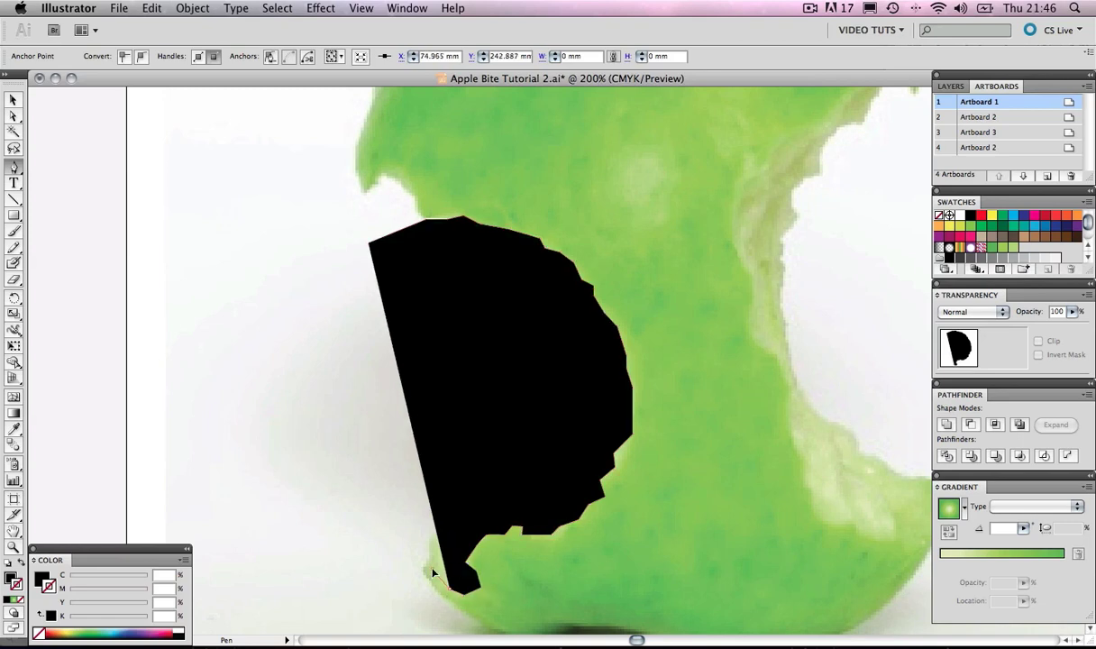
pyautogui.moveTo(364, 496); pyautogui.dragTo(356, 238)
pyautogui.click(368, 242)
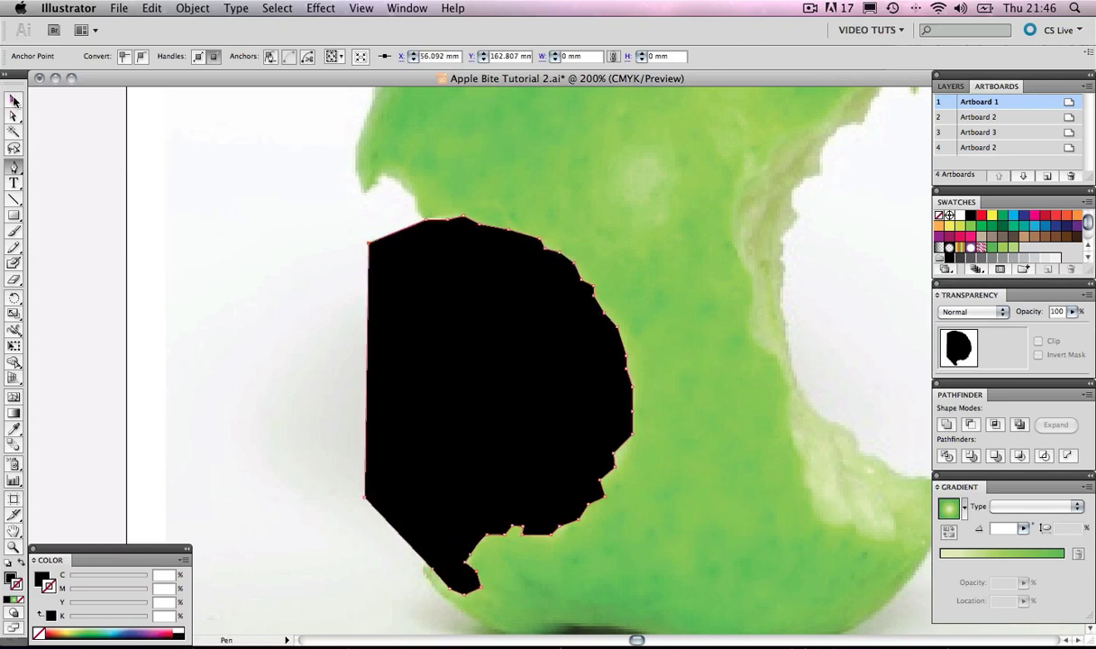
pyautogui.click(14, 99)
pyautogui.click(20, 563)
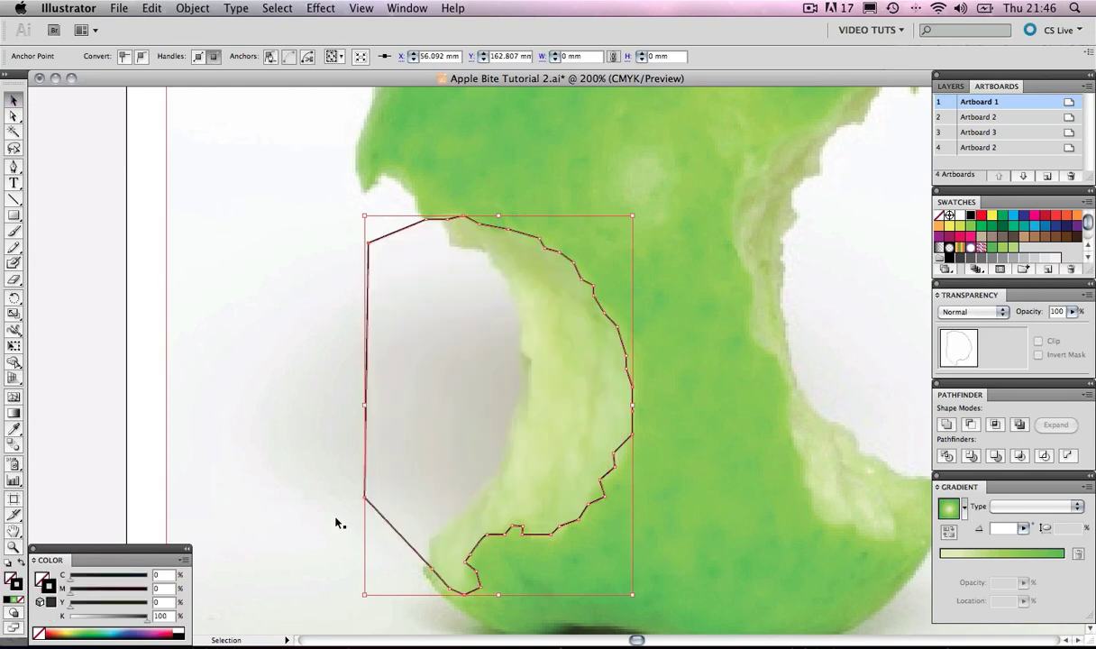
# Zoom in on the bite's lower edge and smooth its corner anchors with Convert Anchor Point.
pyautogui.press('z')
pyautogui.moveTo(430, 448); pyautogui.dragTo(545, 535)
pyautogui.click(13, 166)
pyautogui.moveTo(13, 166); pyautogui.dragTo(129, 223)
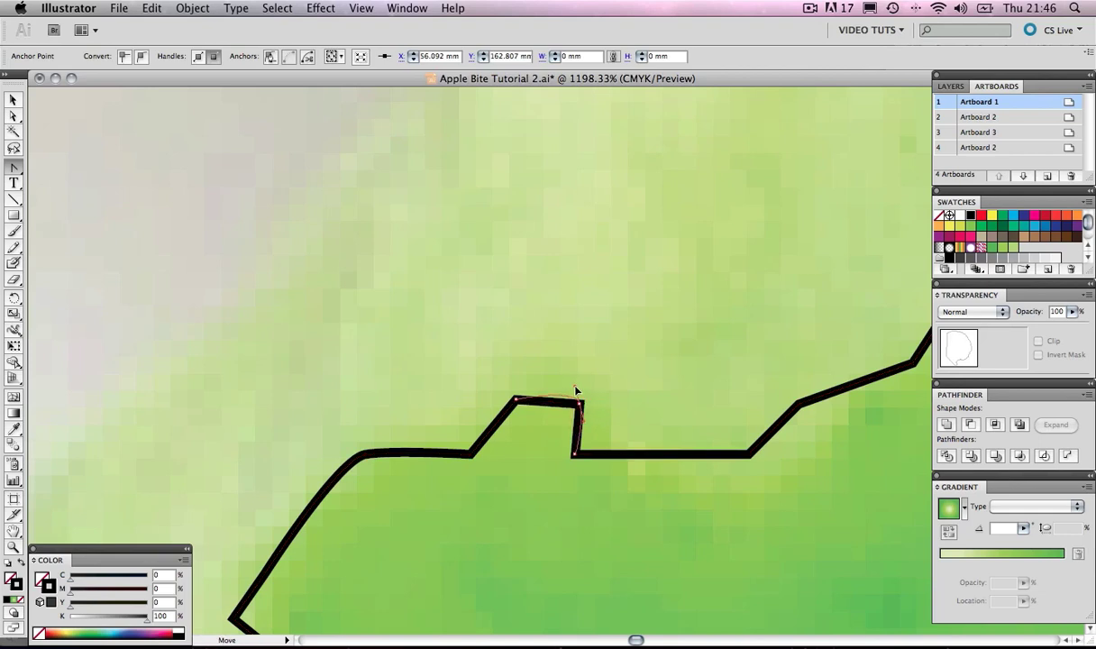
pyautogui.moveTo(578, 402); pyautogui.dragTo(584, 419)
pyautogui.moveTo(578, 459); pyautogui.dragTo(586, 467)
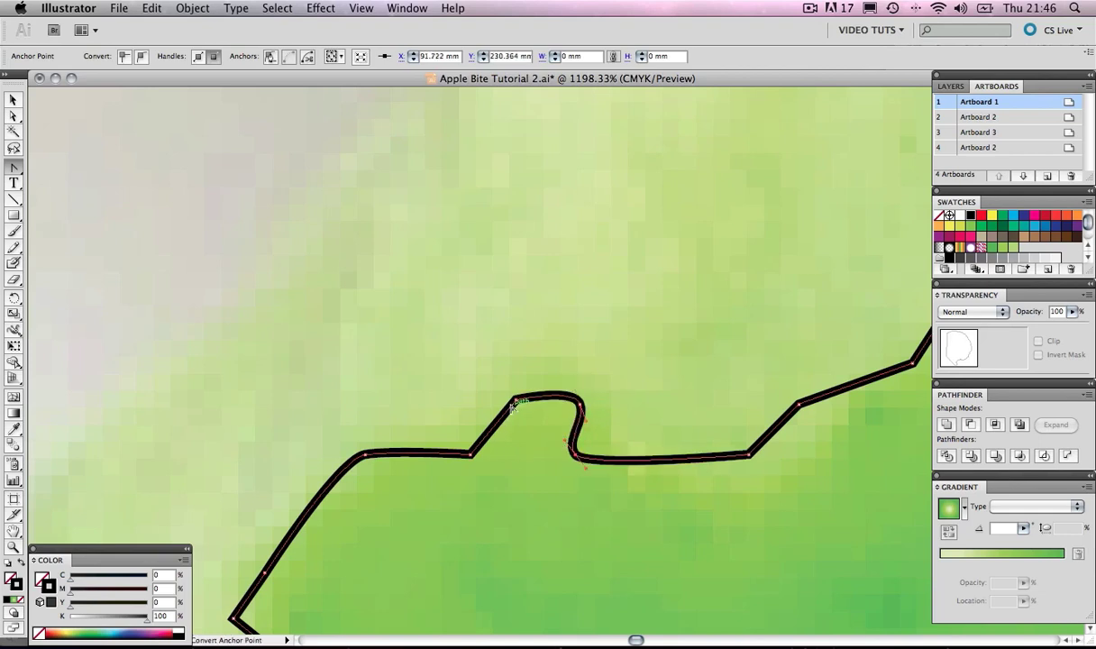
pyautogui.moveTo(516, 402); pyautogui.dragTo(394, 451)
# Move along the path and smooth the zigzag corner, leaving one anchor sharp.
pyautogui.moveTo(688, 289); pyautogui.dragTo(265, 390)
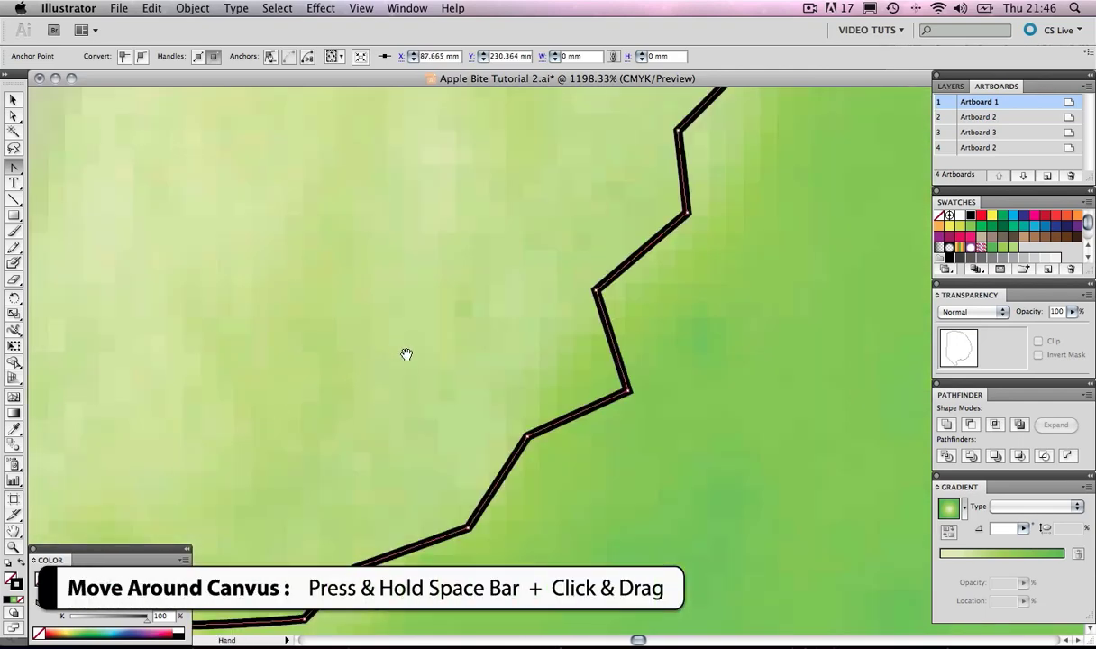
pyautogui.moveTo(628, 393); pyautogui.dragTo(621, 408)
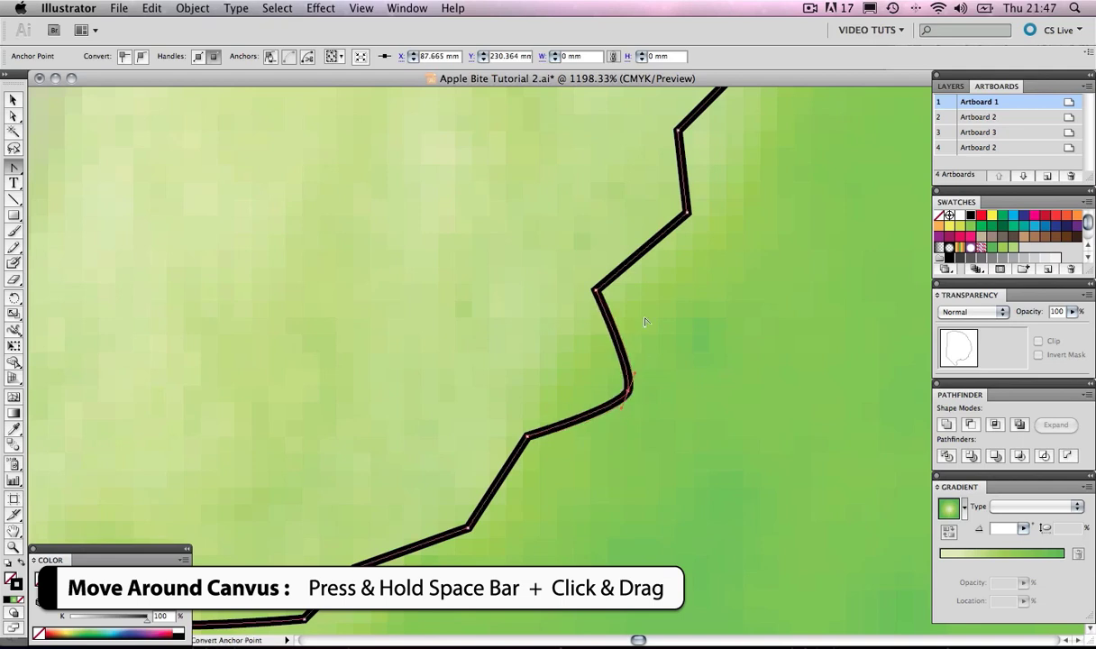
pyautogui.moveTo(661, 254); pyautogui.dragTo(631, 386)
pyautogui.moveTo(565, 423); pyautogui.dragTo(560, 439)
pyautogui.click(565, 424)
# Zoom back out to see the whole bite path at 200% and return to the Selection tool.
pyautogui.press('z')
pyautogui.keyDown('alt'); pyautogui.click(592, 320); pyautogui.keyUp('alt')
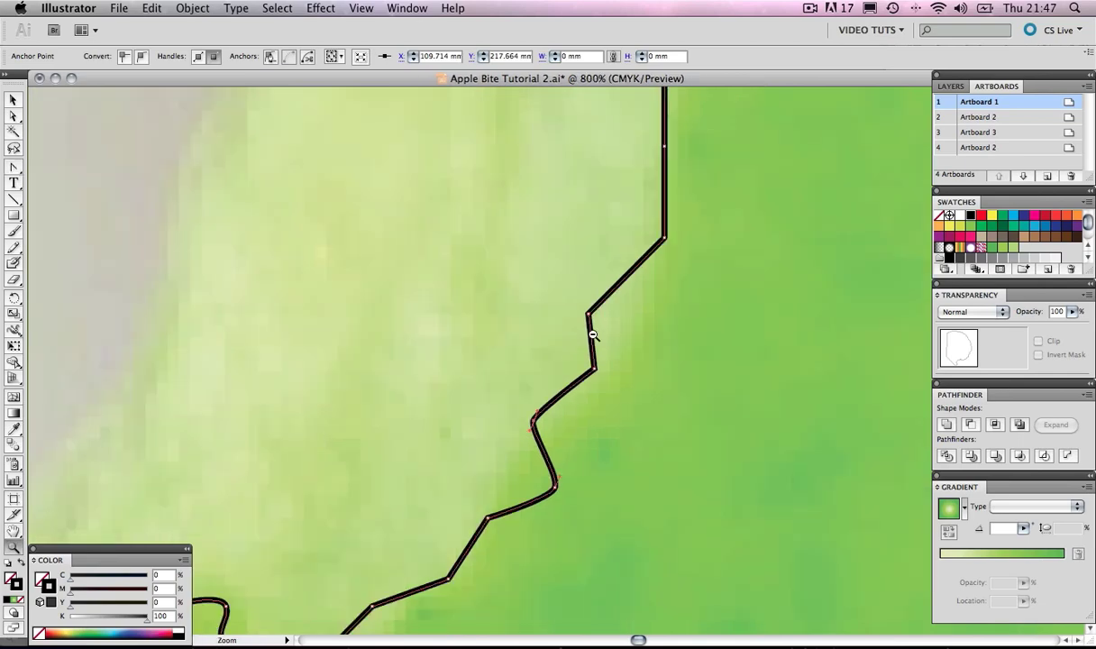
pyautogui.keyDown('alt'); pyautogui.click(558, 321); pyautogui.keyUp('alt')
pyautogui.keyDown('alt'); pyautogui.click(557, 326); pyautogui.keyUp('alt')
pyautogui.keyDown('alt'); pyautogui.click(557, 326); pyautogui.keyUp('alt')
pyautogui.press('v')
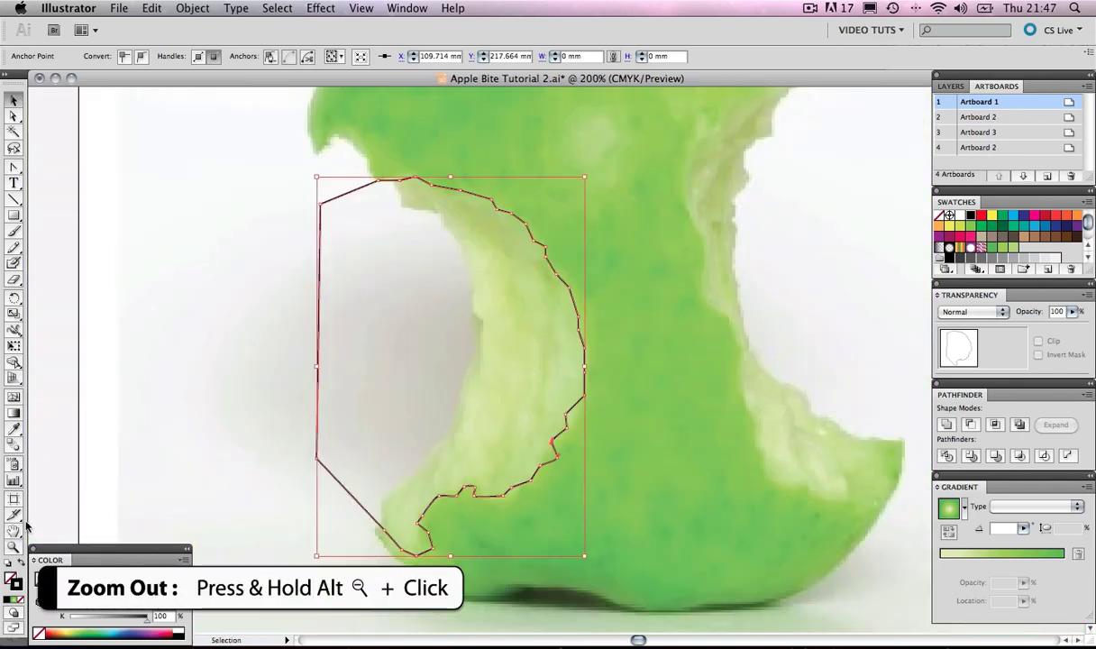
# Refill the bite shape solid black and zoom out to 100% showing the photo and green core.
pyautogui.hotkey('shift', 'x')
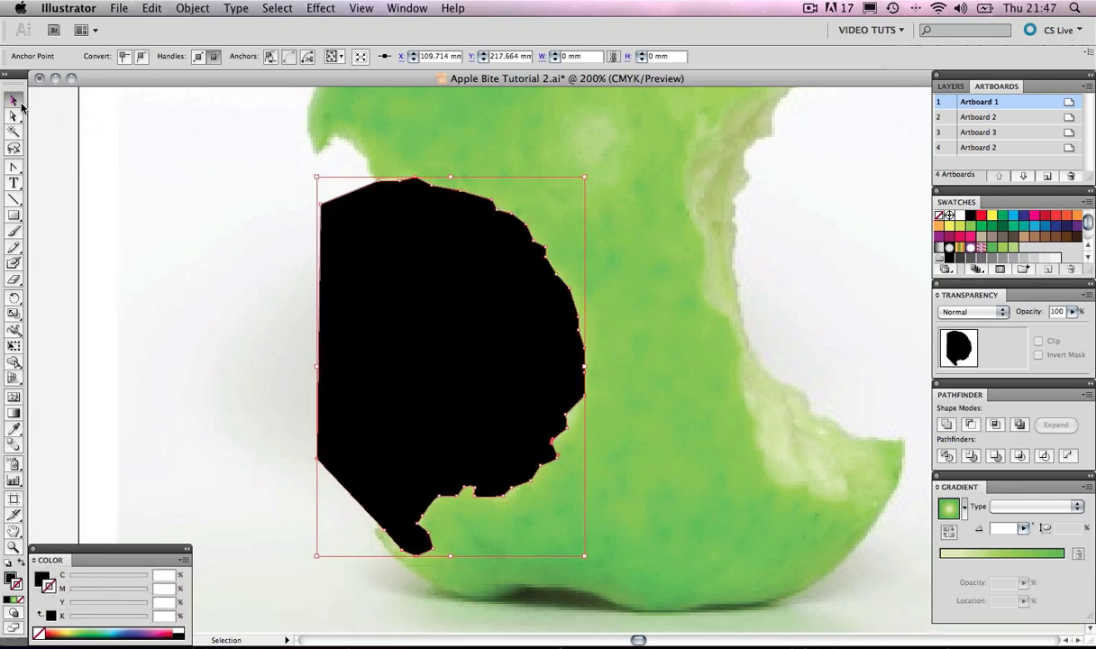
pyautogui.click(225, 146)
pyautogui.press('z')
pyautogui.keyDown('alt'); pyautogui.click(416, 240); pyautogui.keyUp('alt')
pyautogui.keyDown('alt'); pyautogui.click(416, 240); pyautogui.keyUp('alt')
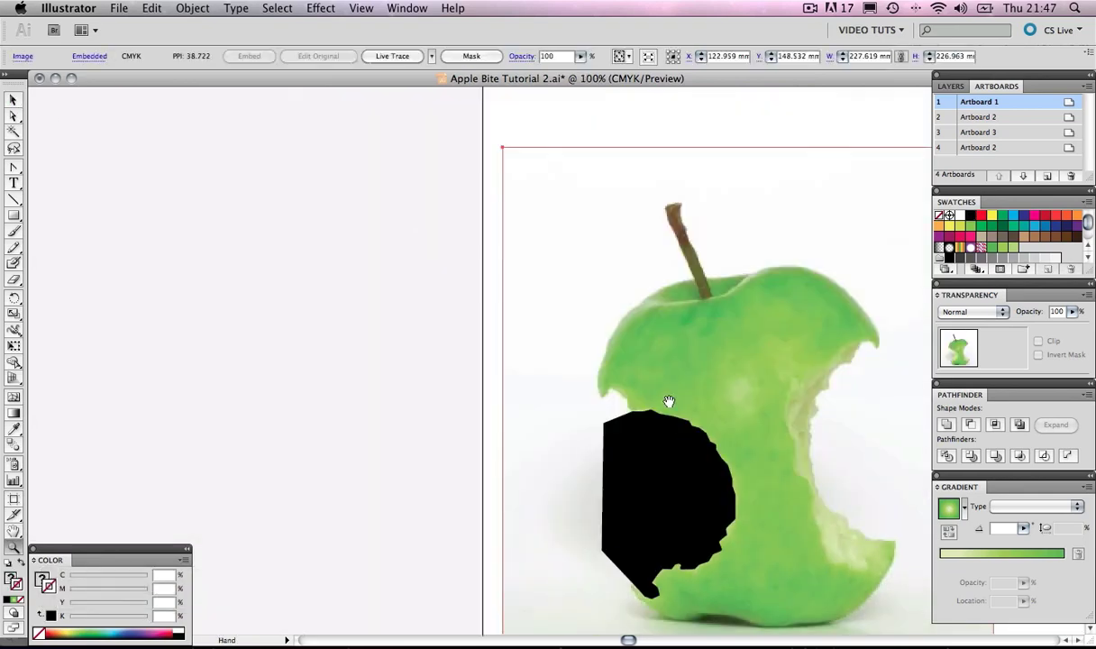
pyautogui.moveTo(668, 400); pyautogui.dragTo(276, 296)
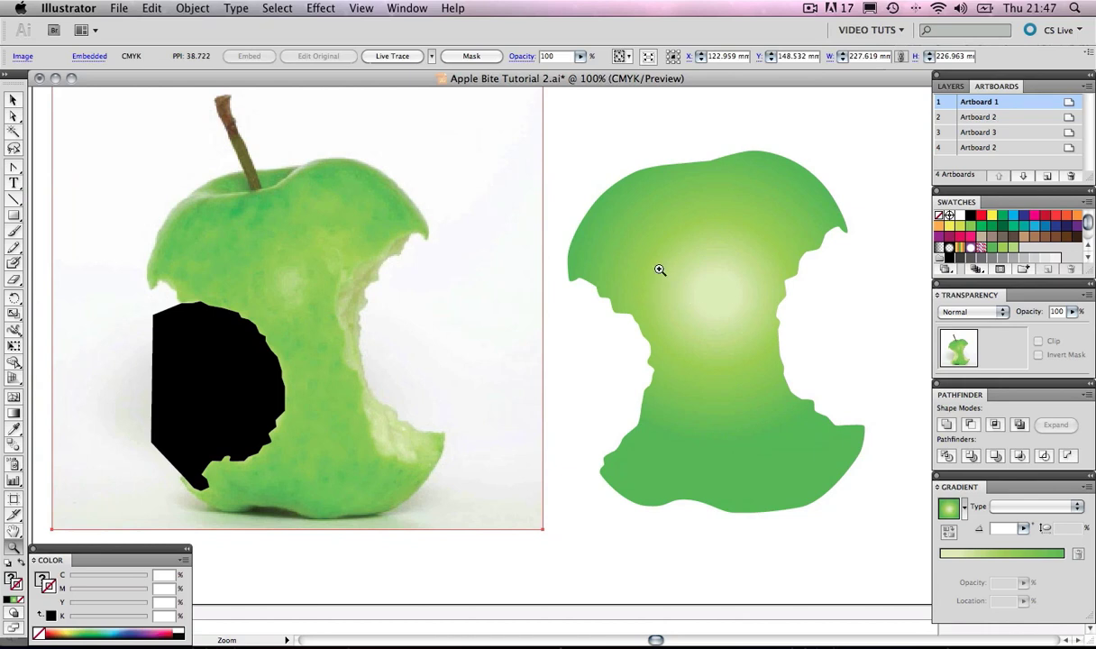
# Select the black bite together with the green core and move the view to an empty artboard.
pyautogui.press('v')
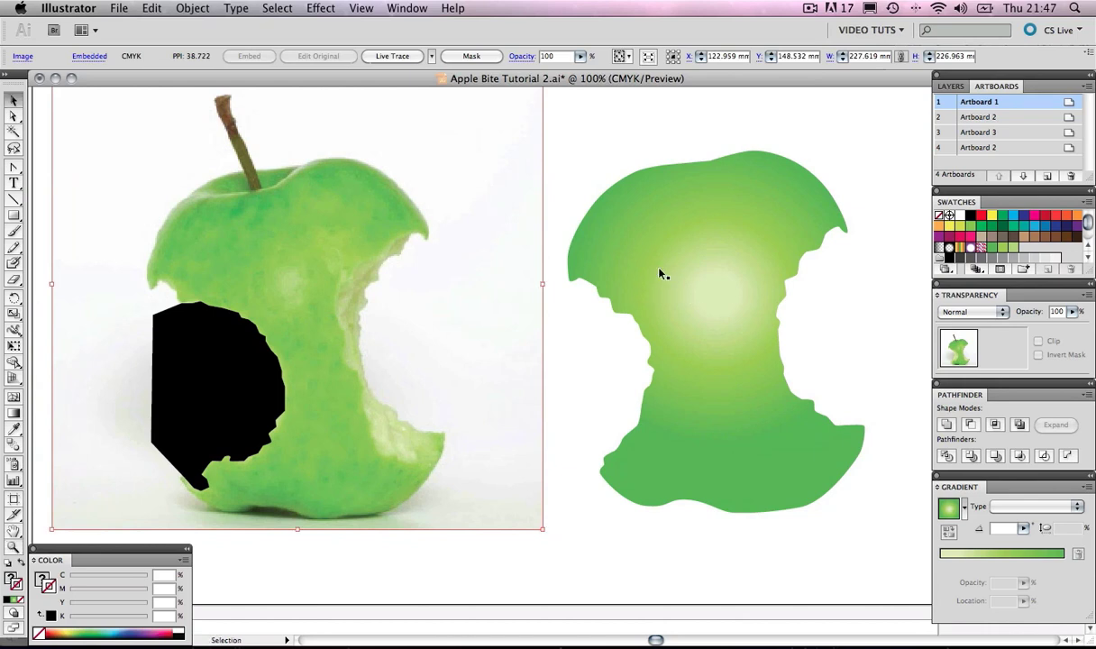
pyautogui.click(247, 351)
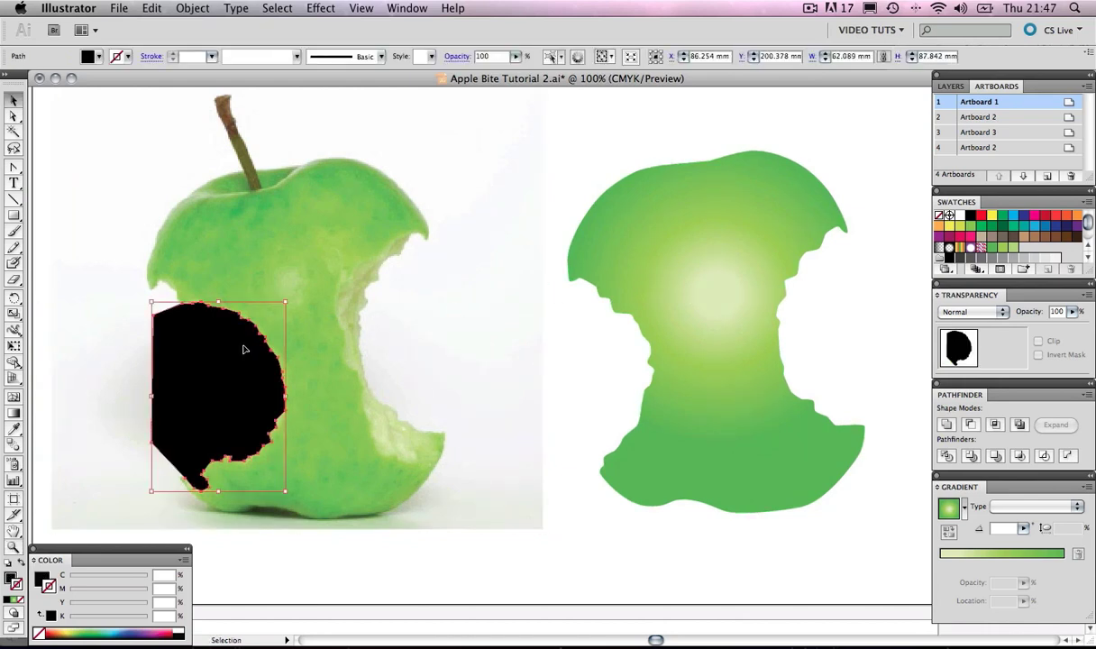
pyautogui.keyDown('shift'); pyautogui.click(672, 287); pyautogui.keyUp('shift')
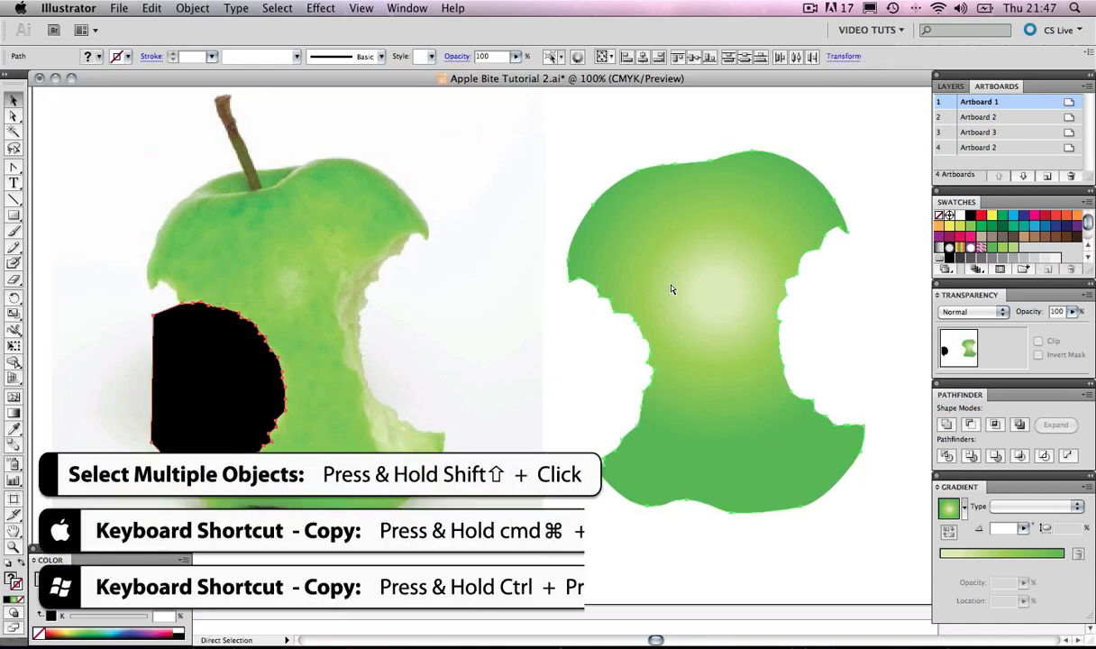
pyautogui.moveTo(586, 569); pyautogui.dragTo(560, 325)
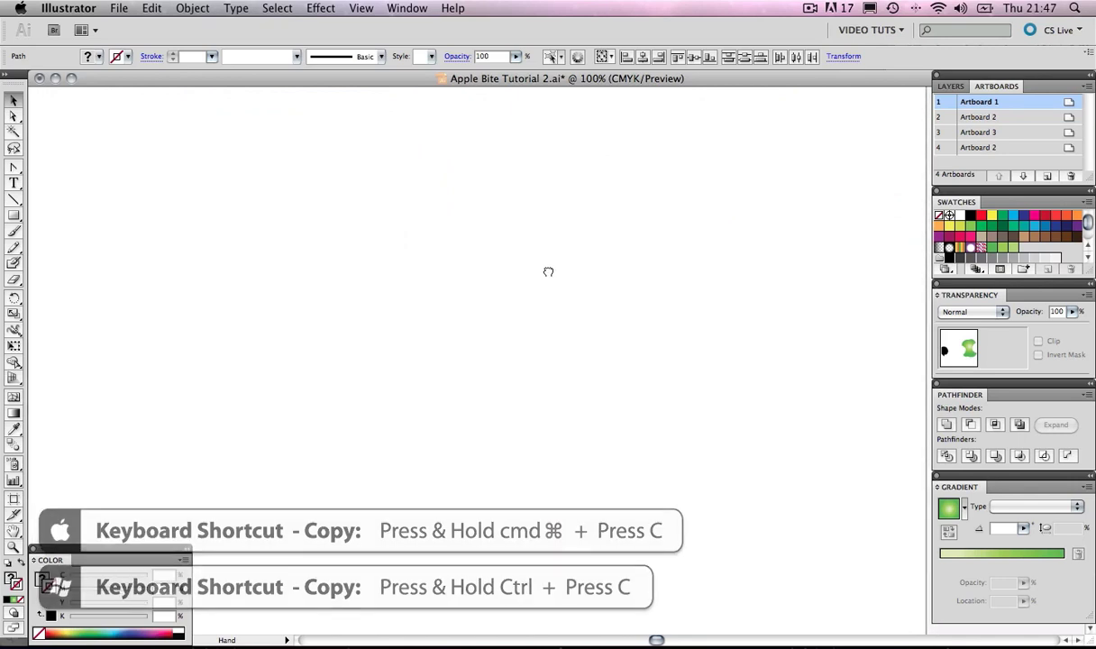
# Paste onto the fitted empty artboard, shift the green core left, and drag the bite onto its left edge.
pyautogui.press('super+0')
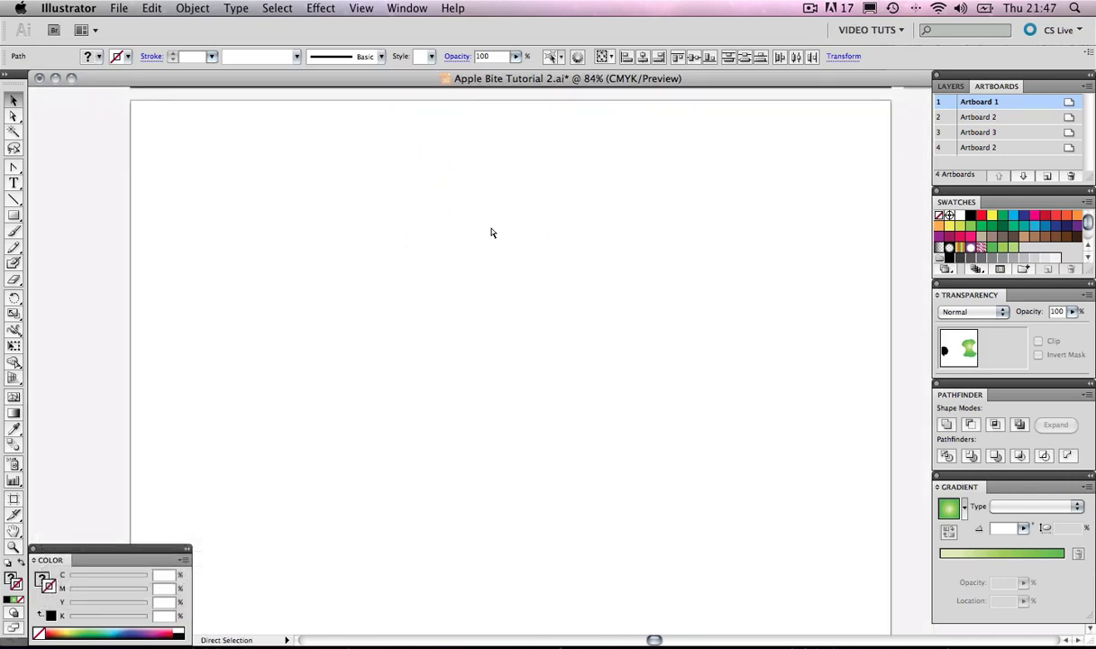
pyautogui.press('super+v')
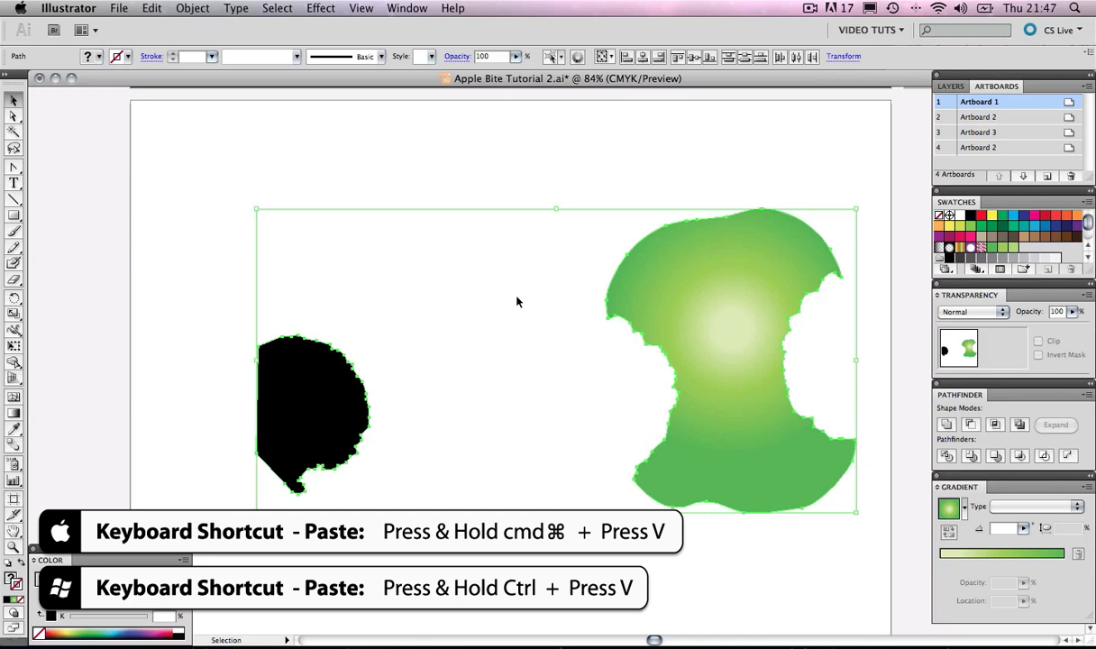
pyautogui.click(240, 178)
pyautogui.moveTo(726, 267); pyautogui.dragTo(563, 298)
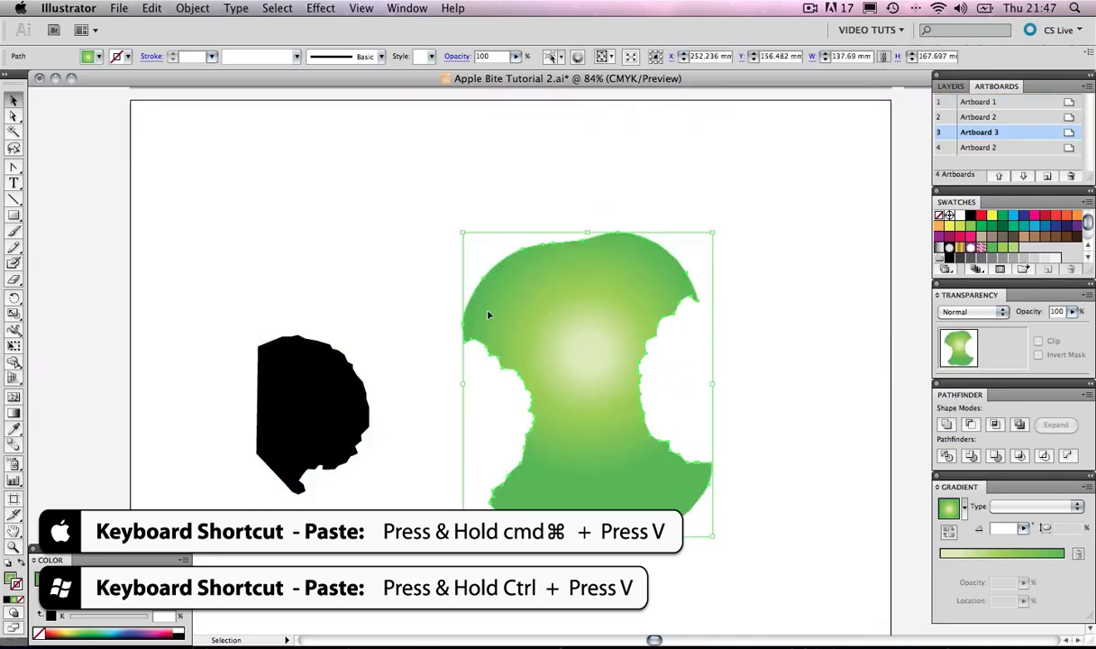
pyautogui.click(307, 357)
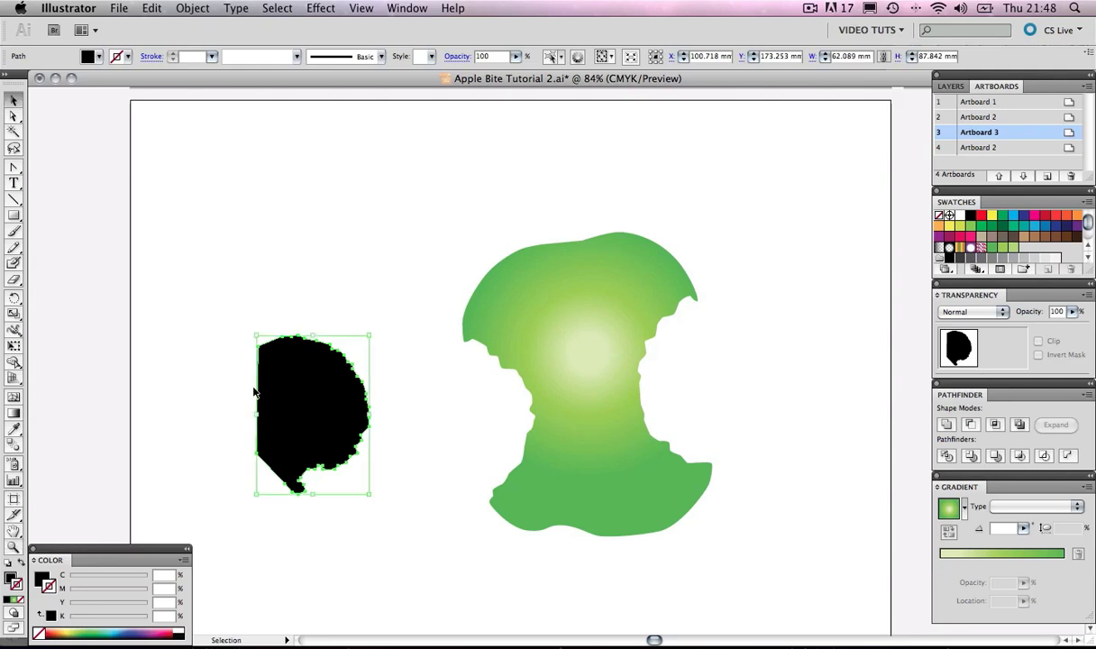
pyautogui.moveTo(256, 392); pyautogui.dragTo(485, 412)
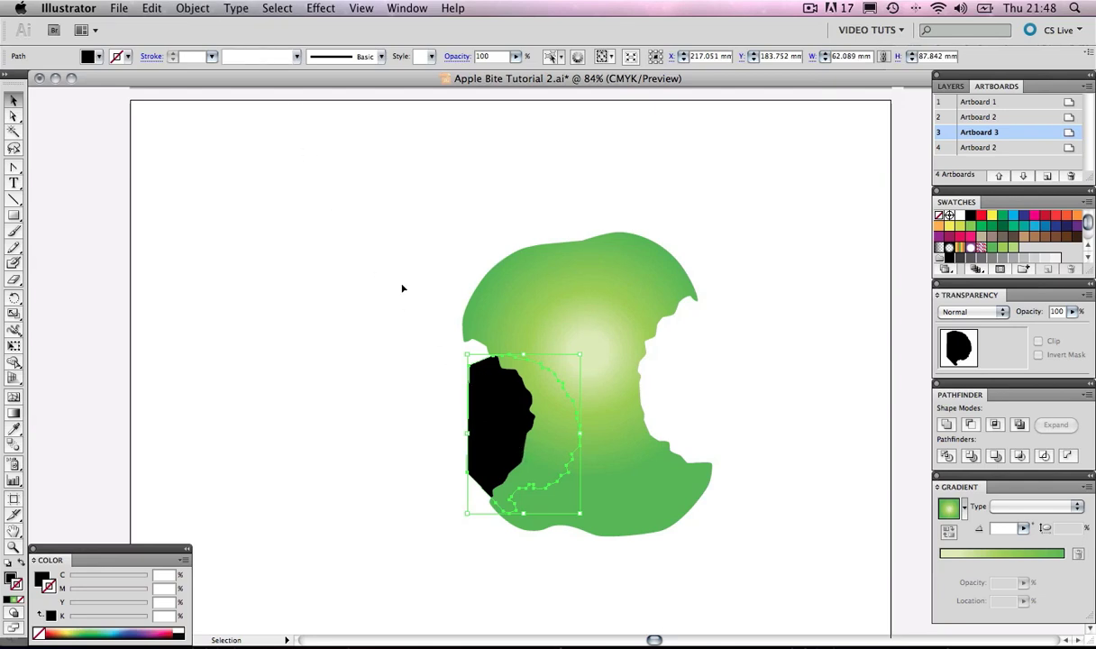
# Bring the black shape to the front with Object > Arrange > Bring to Front.
pyautogui.click(193, 11)
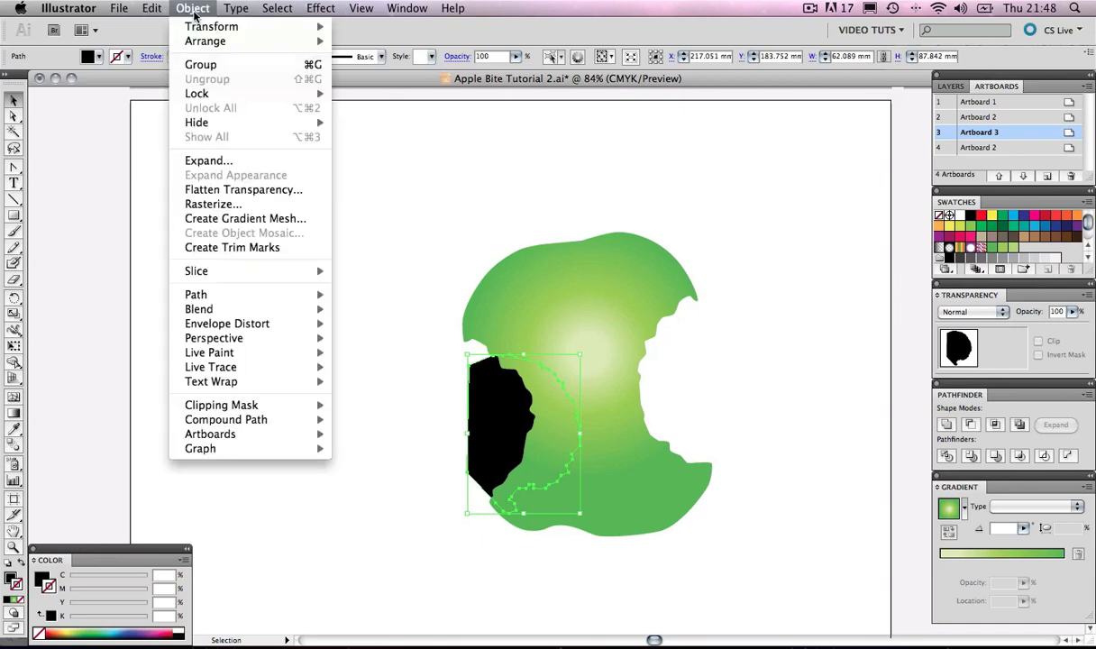
pyautogui.moveTo(203, 41)
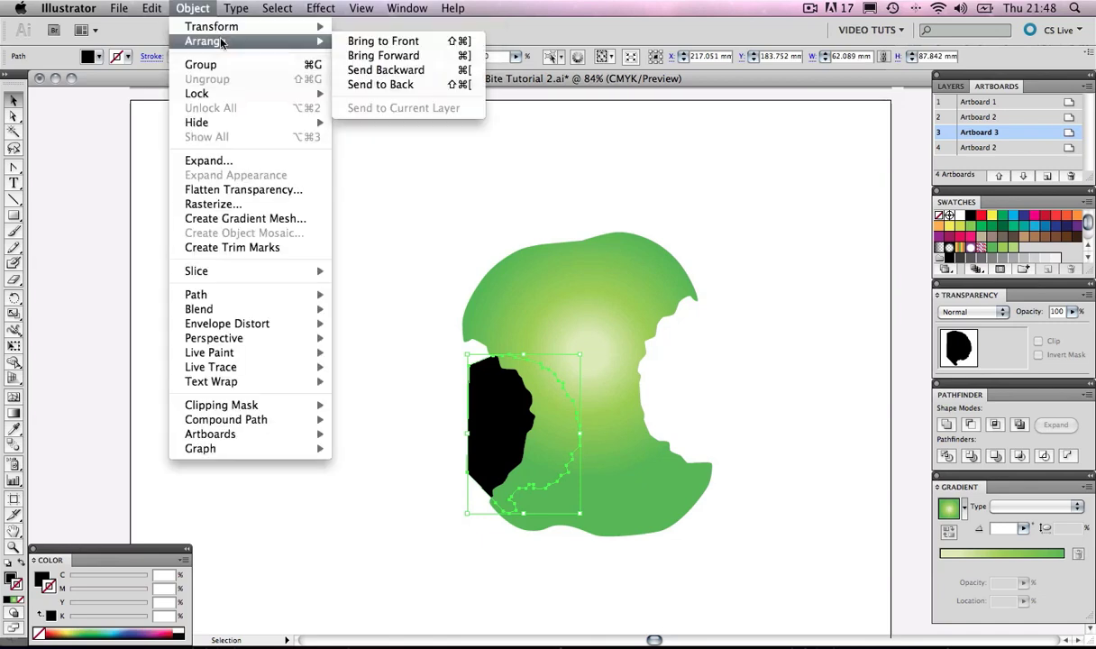
pyautogui.click(400, 47)
pyautogui.click(105, 172)
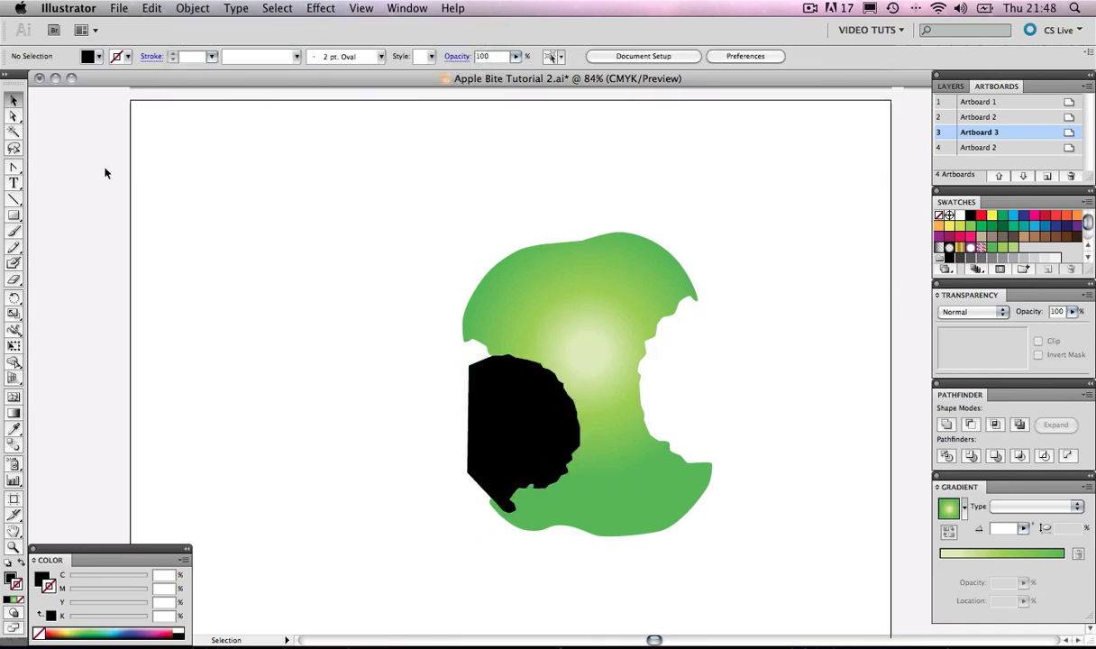
# Zoom in on the apple and select both the black shape and the green apple.
pyautogui.press('z')
pyautogui.moveTo(406, 197); pyautogui.dragTo(737, 516)
pyautogui.click(774, 553)
pyautogui.press('v')
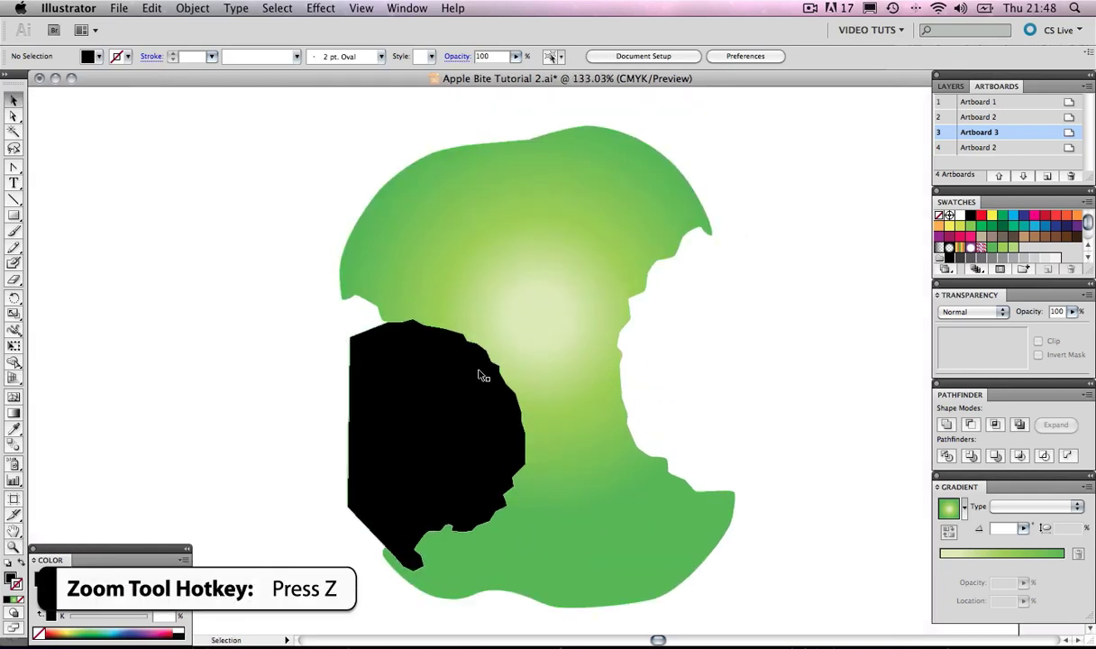
pyautogui.click(393, 384)
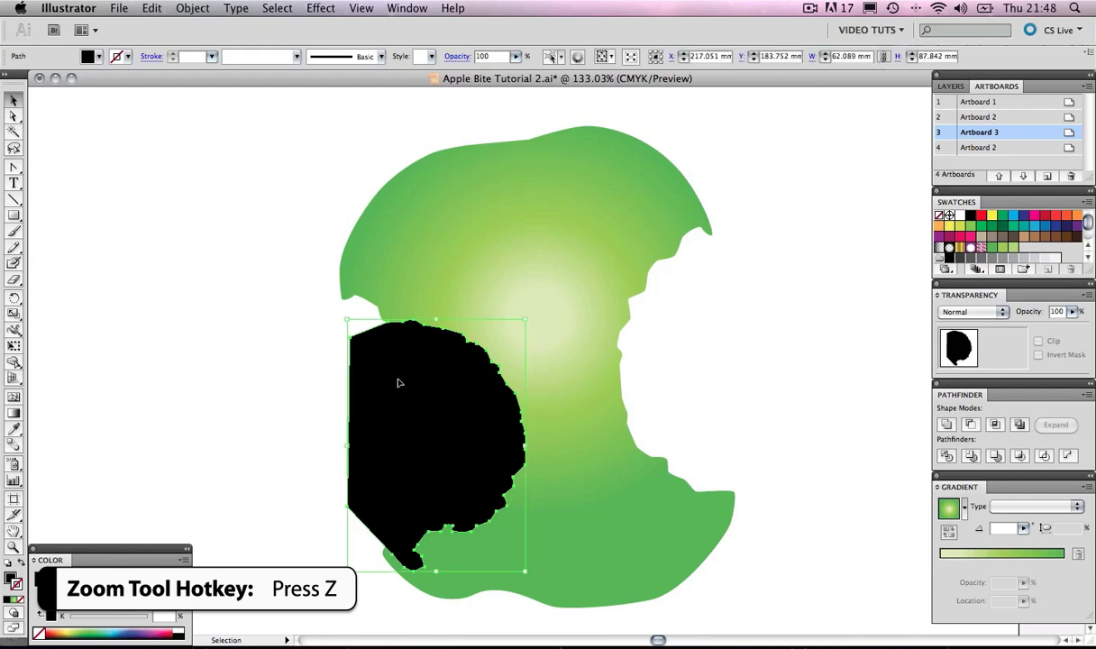
pyautogui.keyDown('shift'); pyautogui.click(511, 252); pyautogui.keyUp('shift')
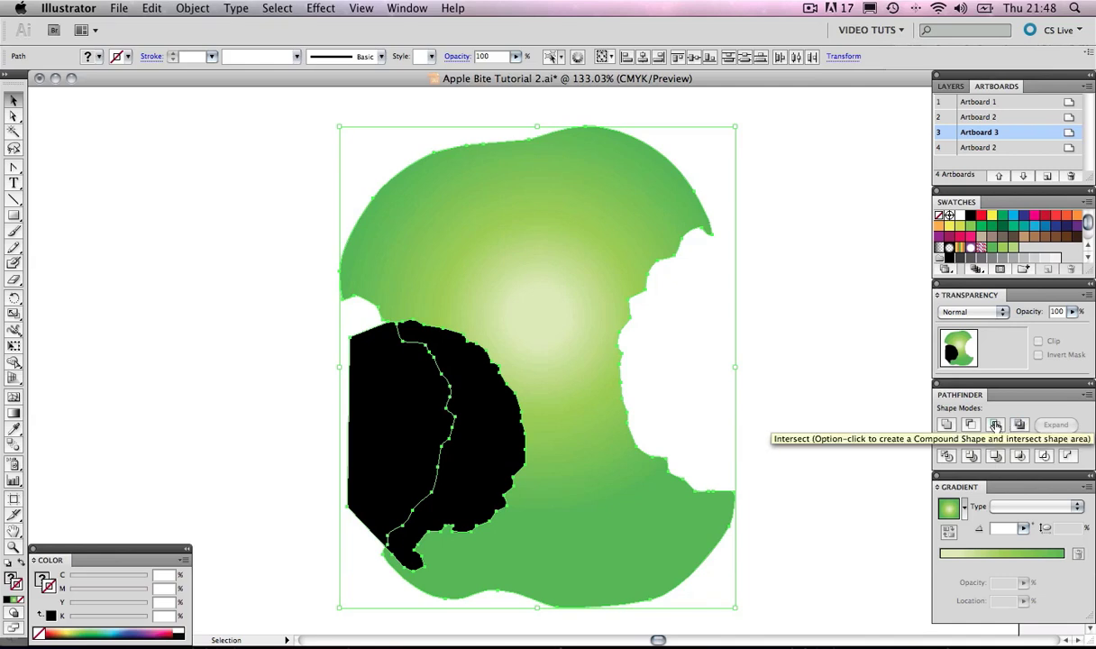
# Apply Pathfinder Intersect to leave a black crescent, then select the crescent.
pyautogui.click(996, 425)
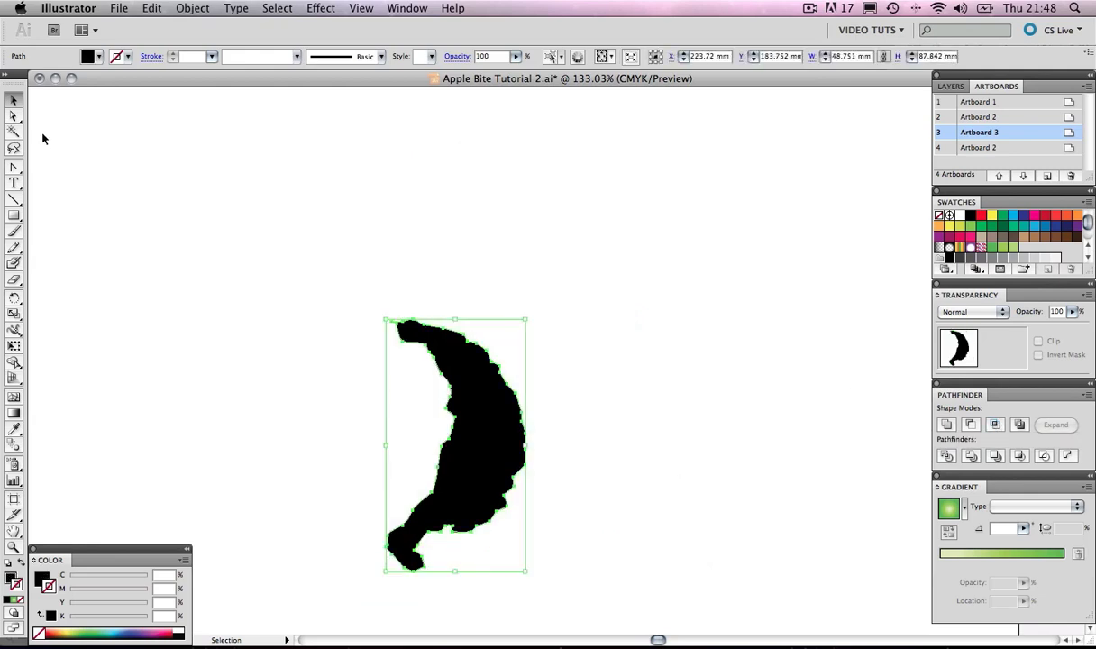
pyautogui.click(238, 126)
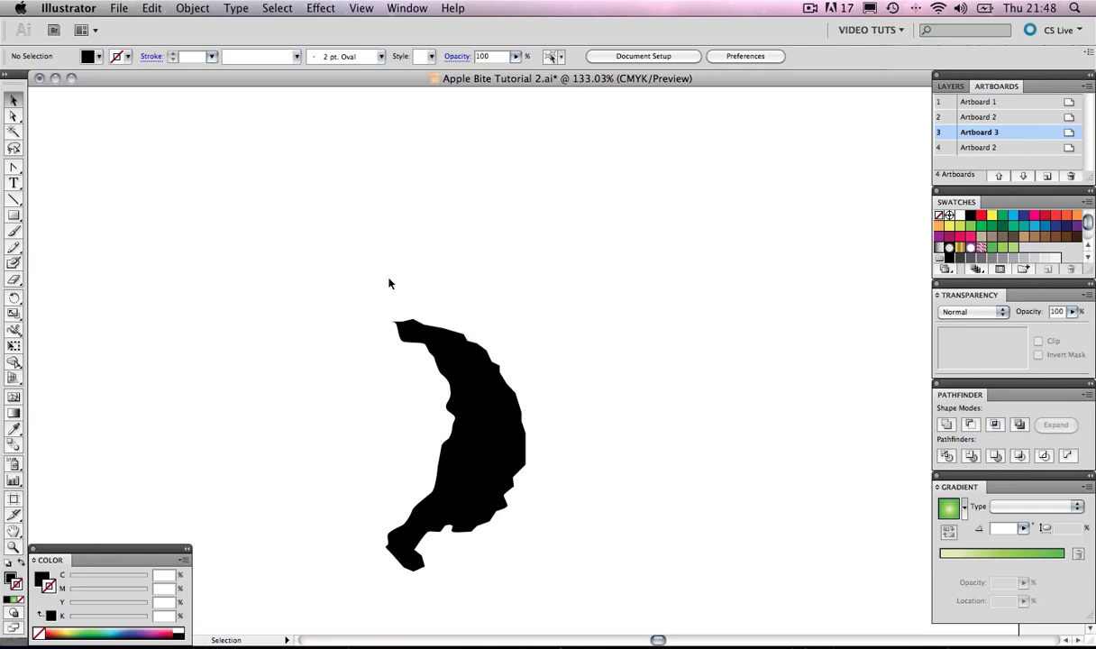
pyautogui.click(461, 374)
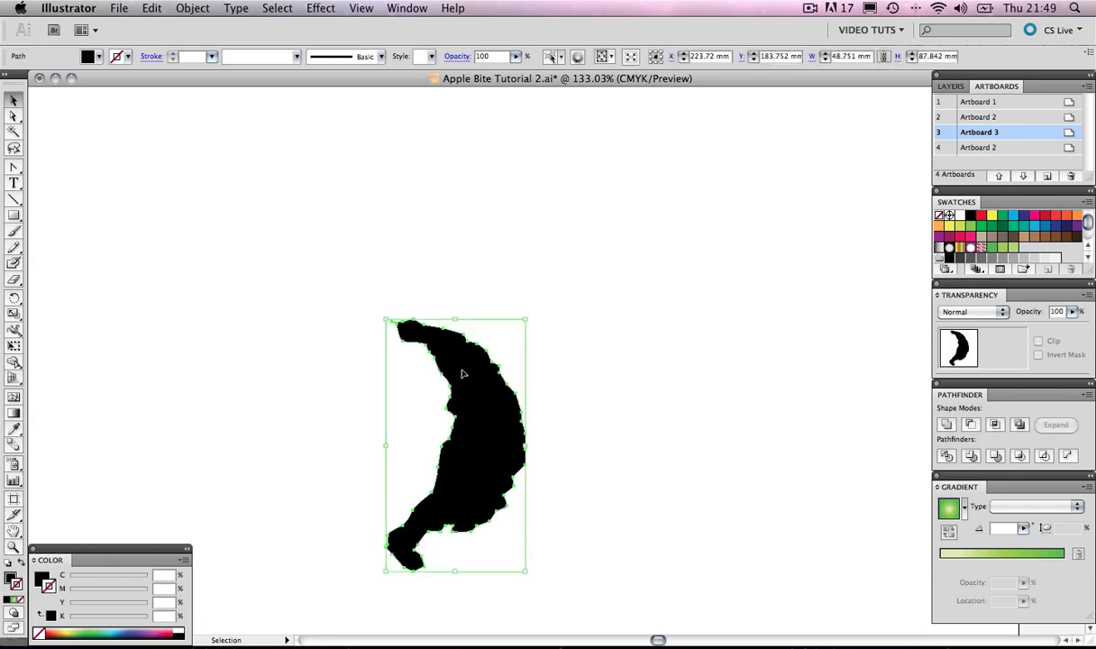
pyautogui.click(280, 233)
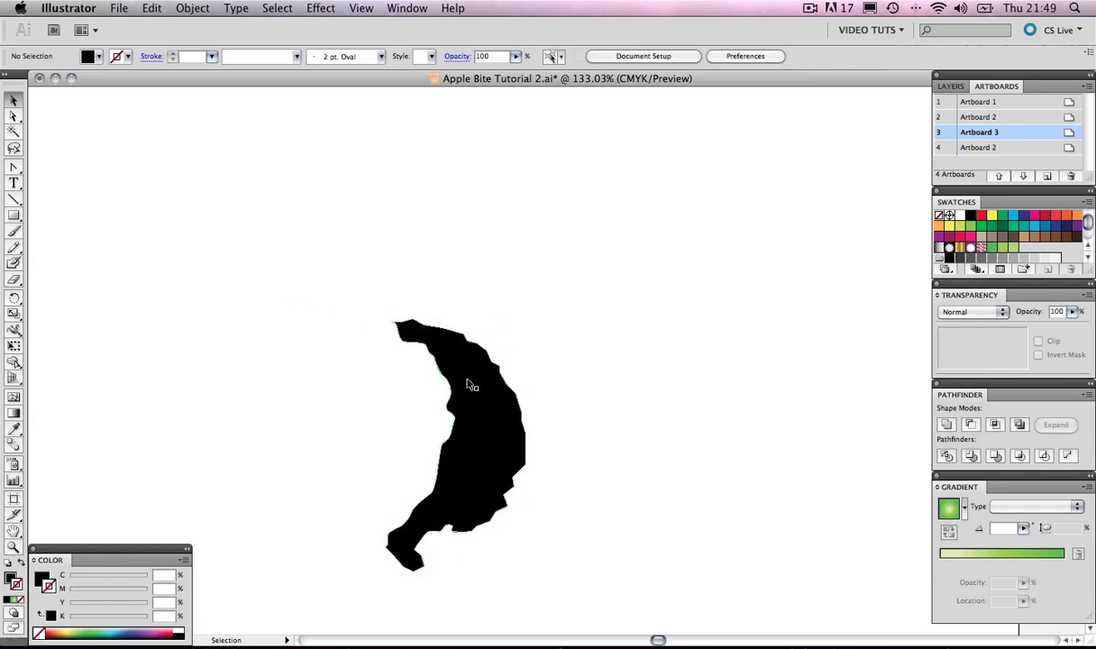
pyautogui.click(439, 375)
pyautogui.click(437, 377)
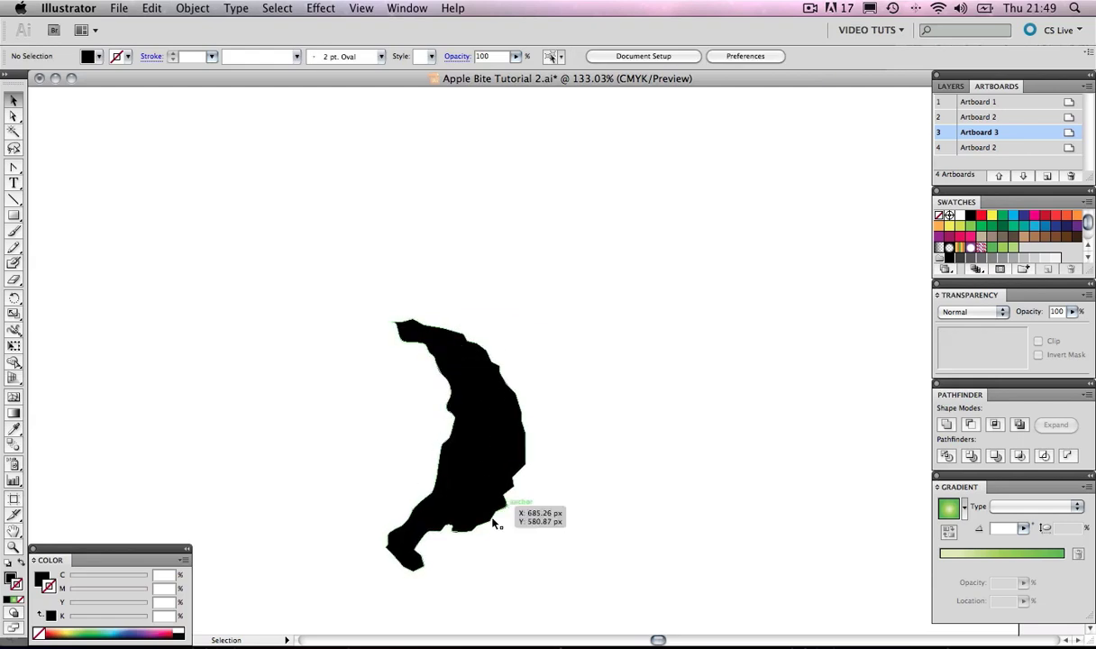
pyautogui.click(485, 470)
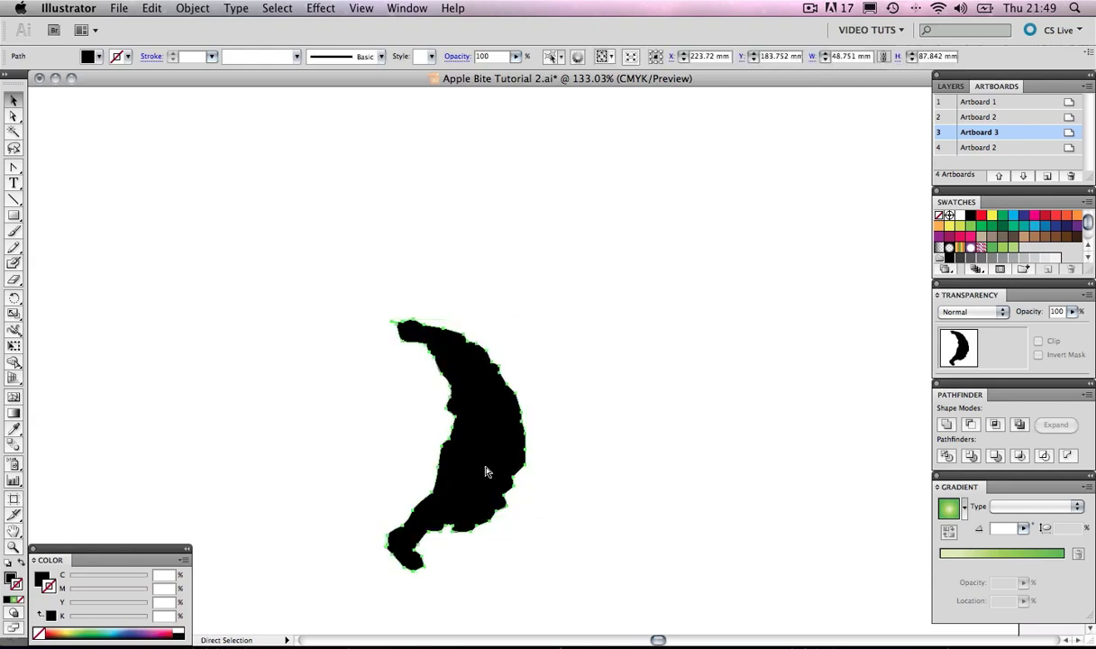
# Cut and paste the crescent in place, drag it onto the apple's left bite edge, and pan to the photo.
pyautogui.press('Delete')
pyautogui.press('space')
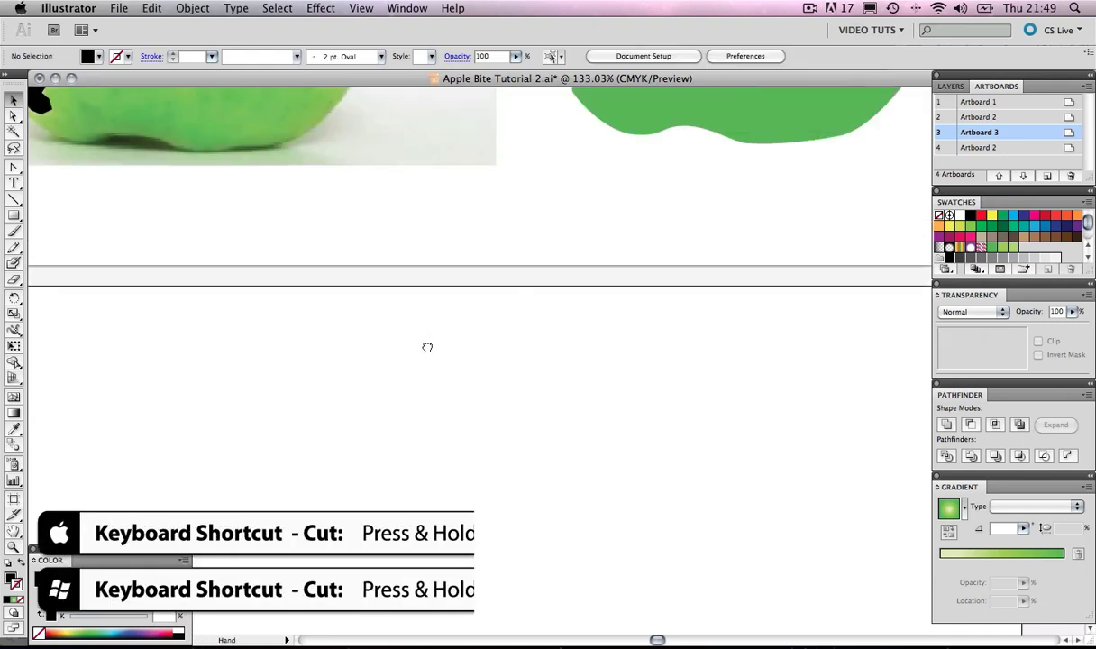
pyautogui.press('super+f')
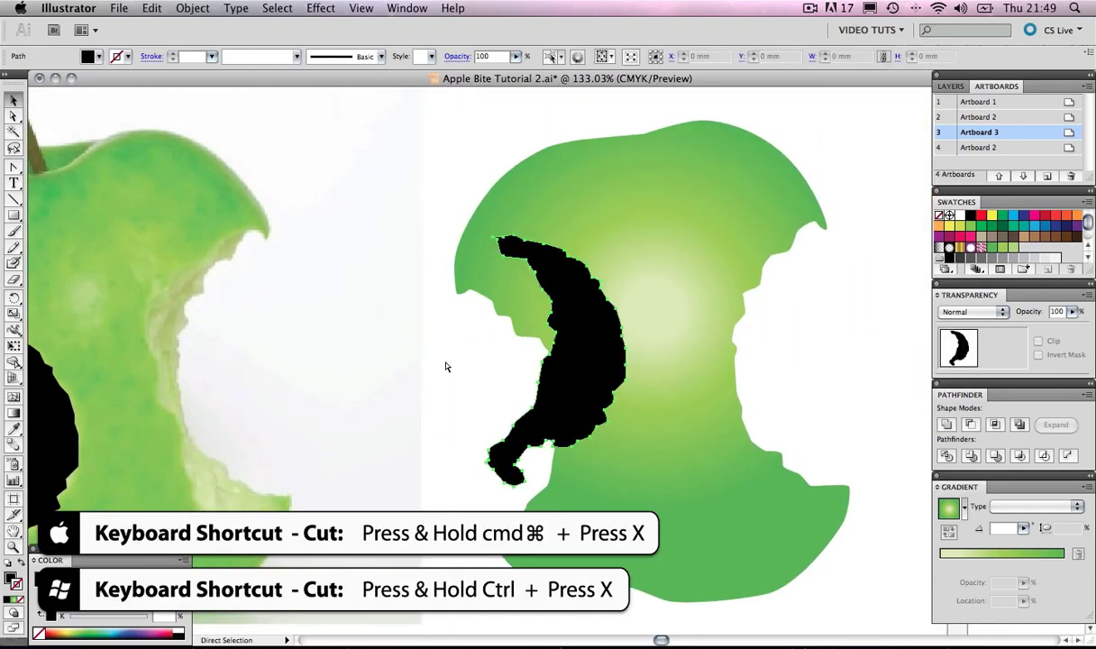
pyautogui.moveTo(586, 343); pyautogui.dragTo(599, 421)
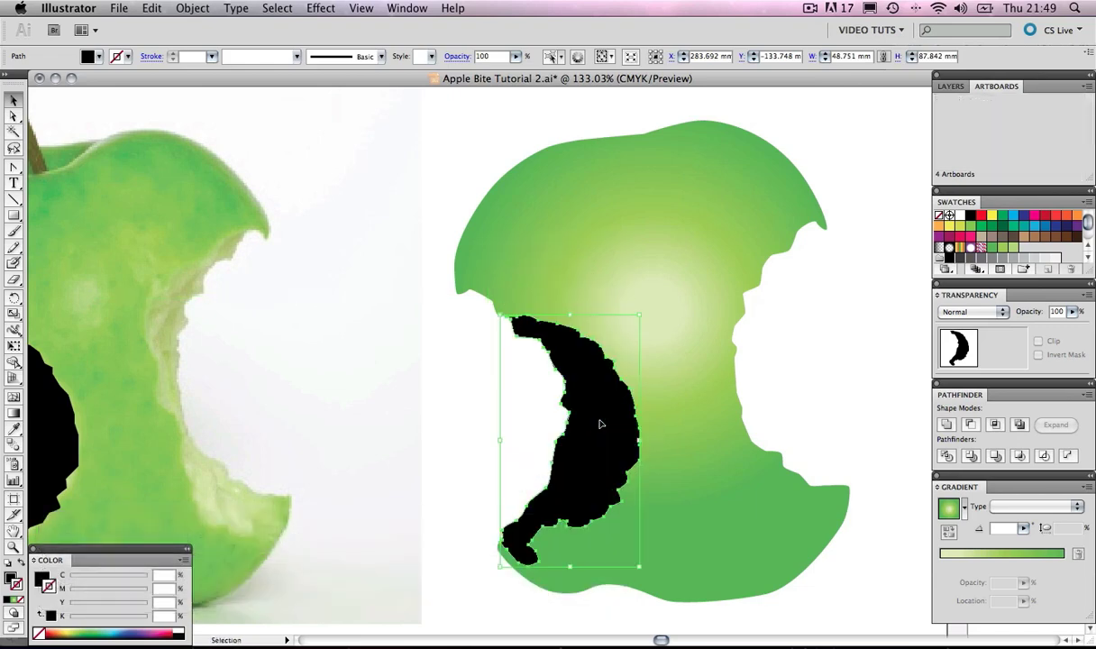
pyautogui.click(423, 345)
pyautogui.moveTo(423, 344); pyautogui.dragTo(379, 357)
# Delete the old black shape on the photo and zoom onto the photo's right bite.
pyautogui.click(213, 360)
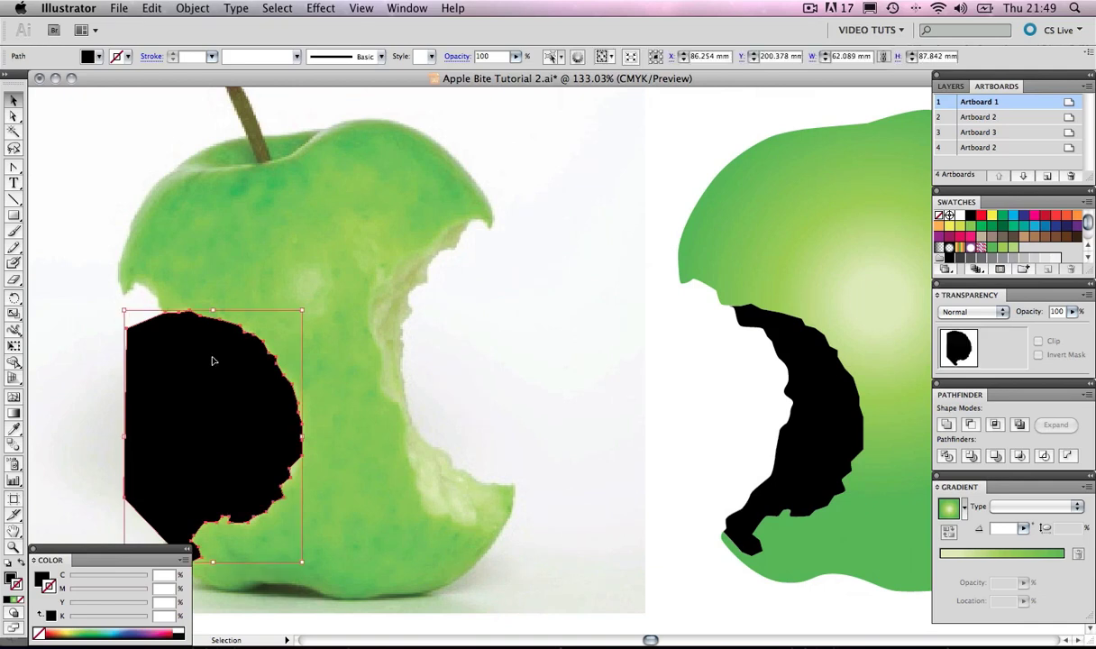
pyautogui.press('Delete')
pyautogui.press('z')
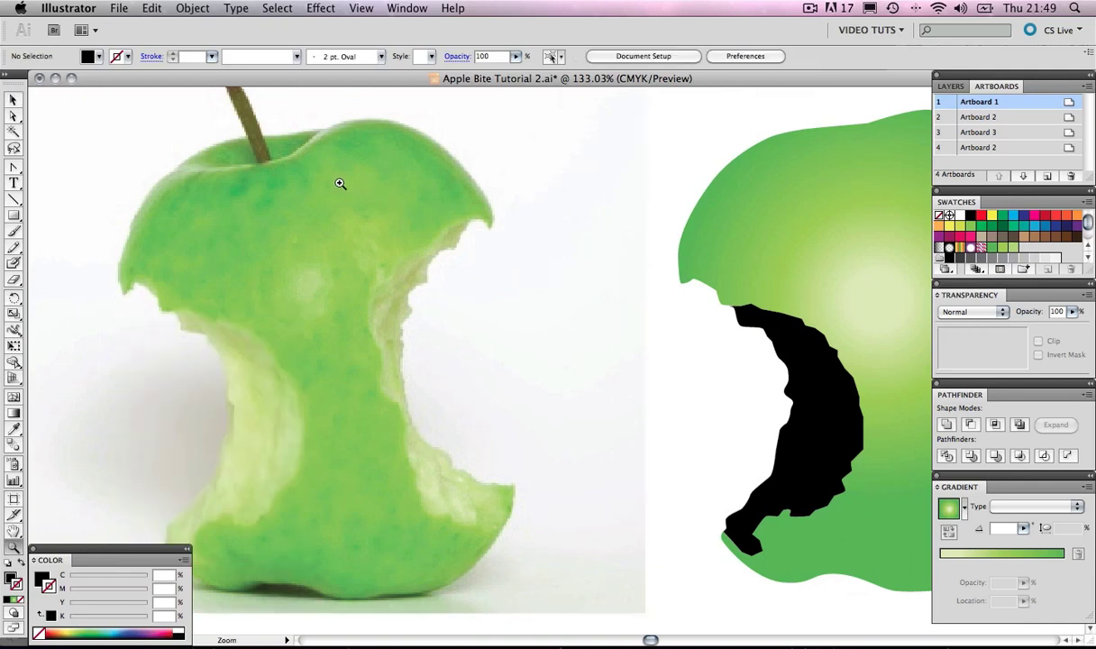
pyautogui.moveTo(308, 171); pyautogui.dragTo(591, 534)
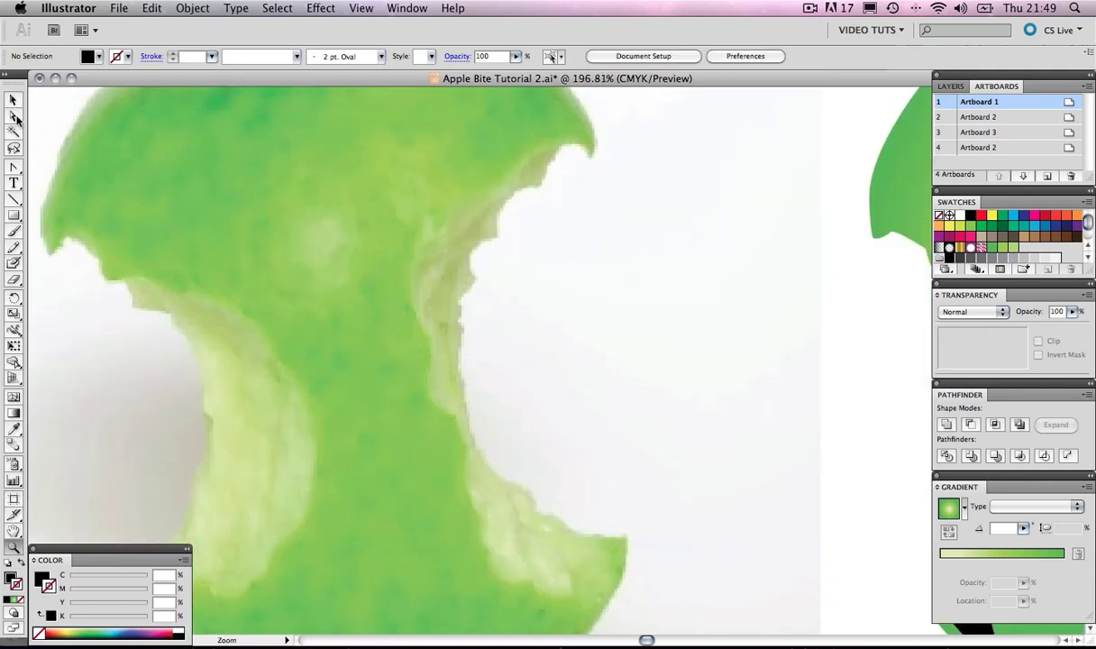
# Draw the new black shape over the right bite with the Pen tool, then zoom out to both apples.
pyautogui.moveTo(14, 168); pyautogui.dragTo(72, 170)
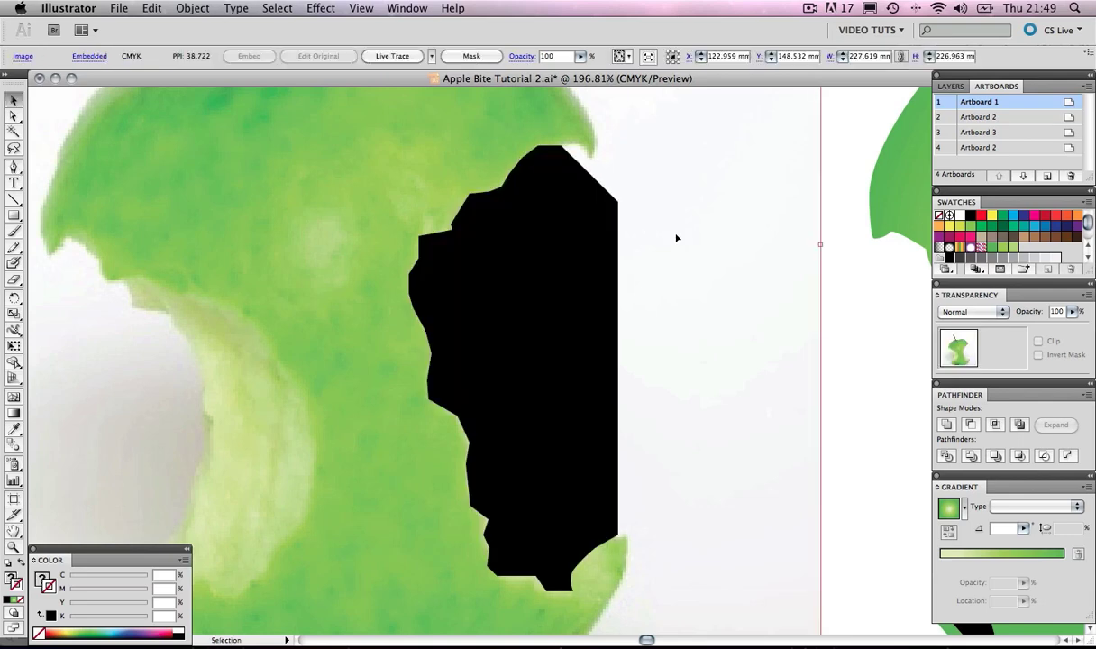
pyautogui.press('z')
pyautogui.keyDown('alt'); pyautogui.click(685, 270); pyautogui.keyUp('alt')
pyautogui.keyDown('alt'); pyautogui.click(648, 367); pyautogui.keyUp('alt')
pyautogui.keyDown('alt'); pyautogui.click(499, 462); pyautogui.keyUp('alt')
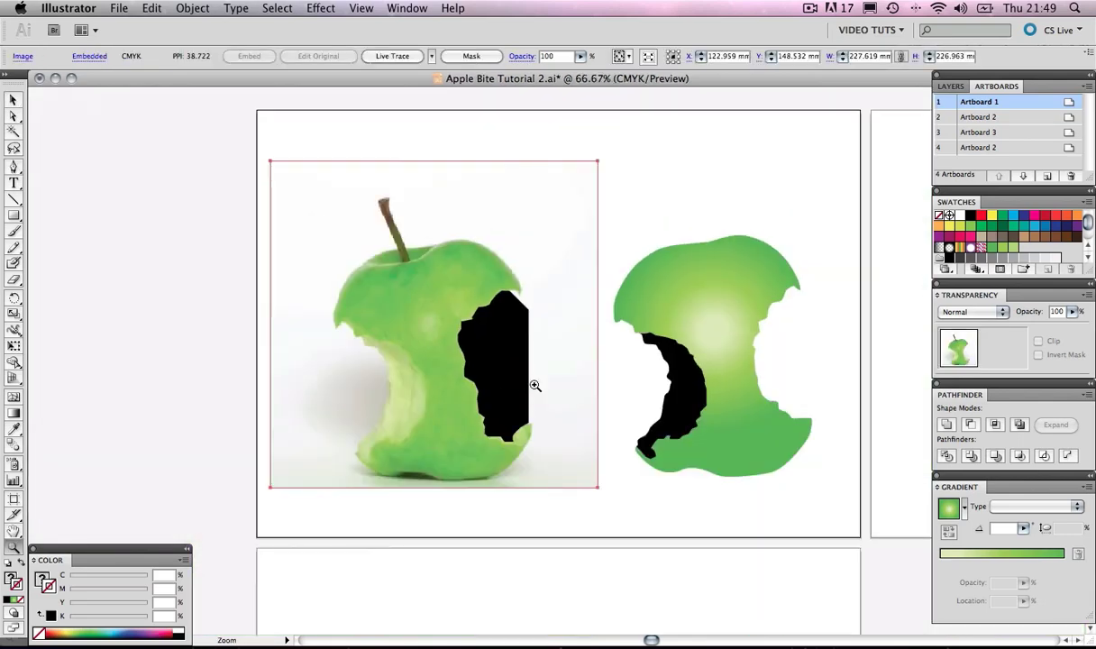
pyautogui.hscroll(3, 535, 386)
pyautogui.scroll(2, 534, 386)
# Copy the new black bite shape together with the green apple.
pyautogui.press('v')
pyautogui.click(457, 394)
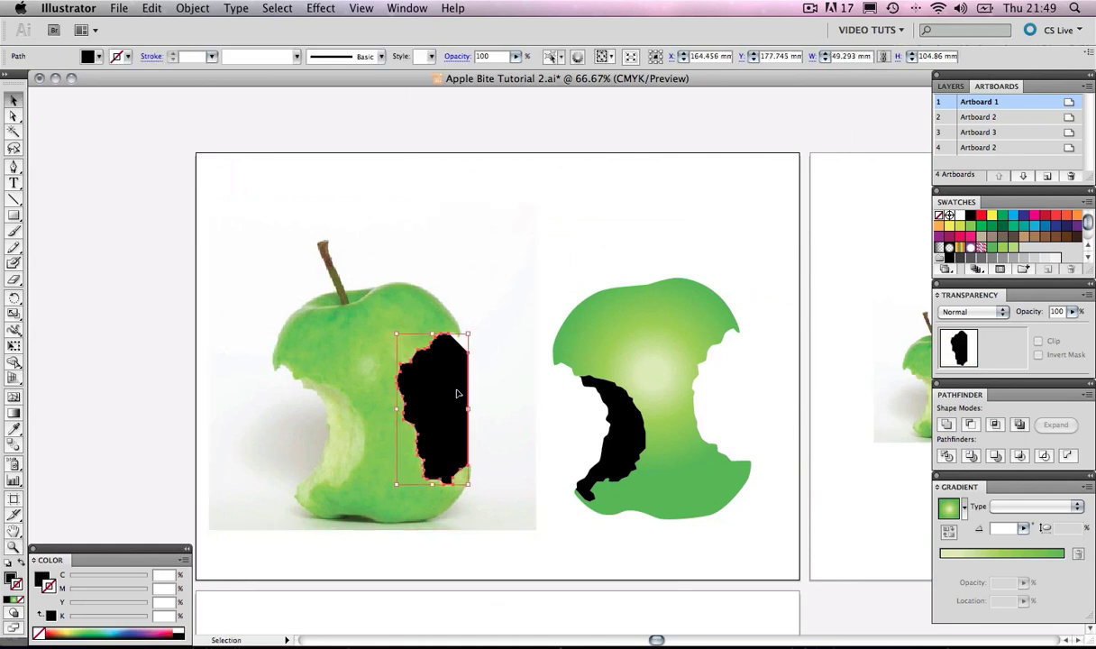
pyautogui.keyDown('shift'); pyautogui.click(672, 384); pyautogui.keyUp('shift')
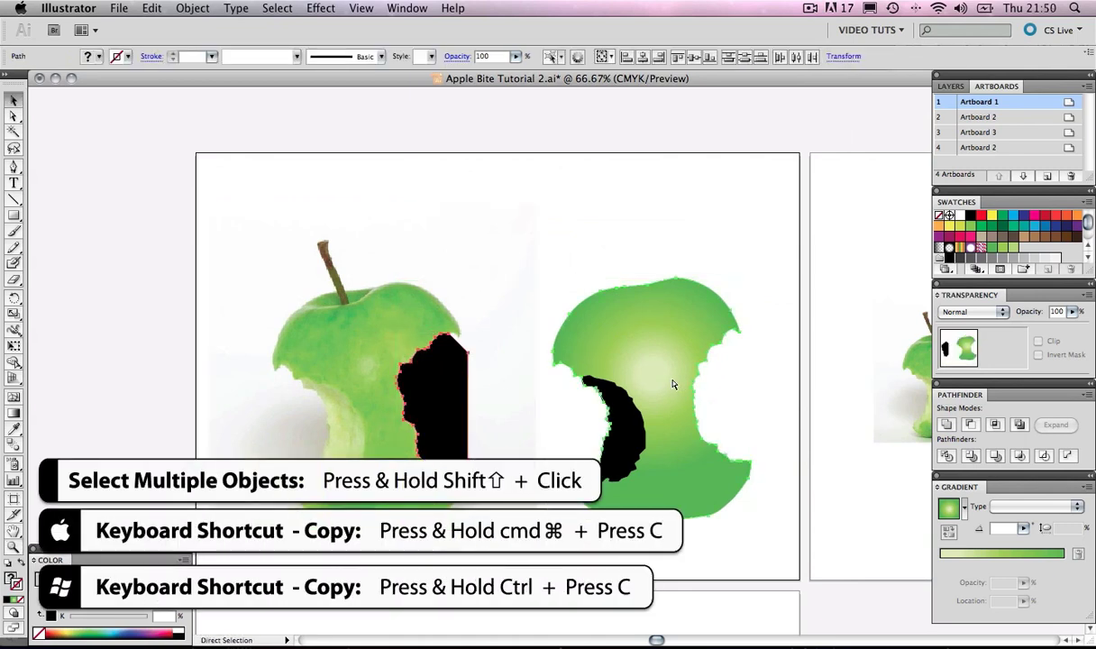
pyautogui.press('super+c')
# Paste both onto the empty artboard and drag the black shape onto the apple's right bite.
pyautogui.scroll(-10, 622, 318)
pyautogui.hscroll(-1, 621, 318)
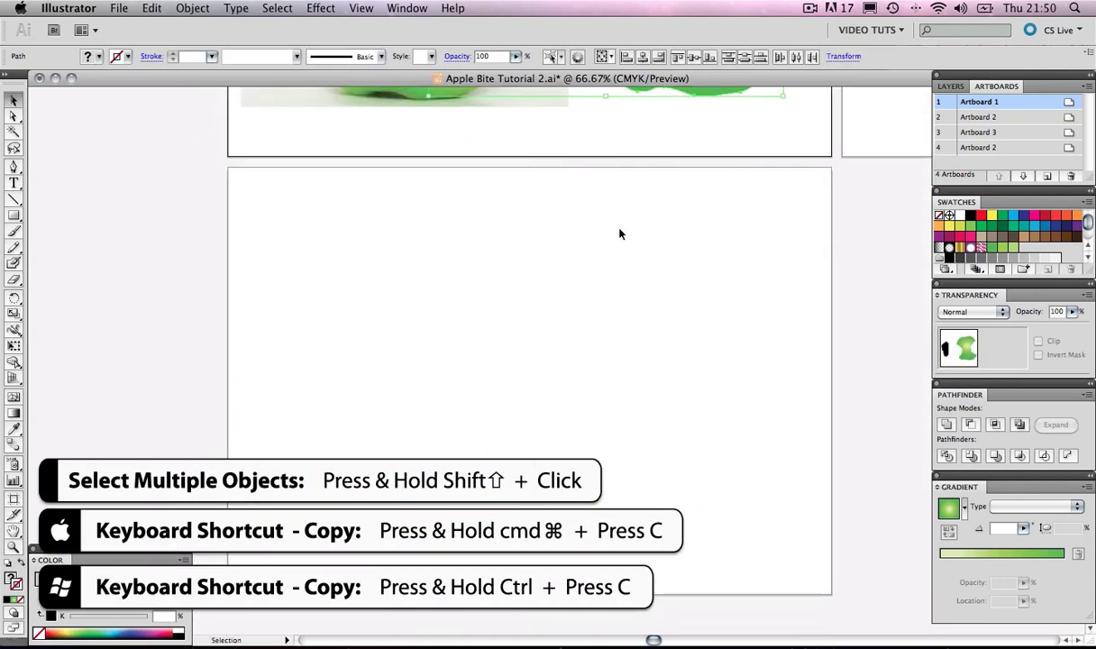
pyautogui.press('a')
pyautogui.press('super+v')
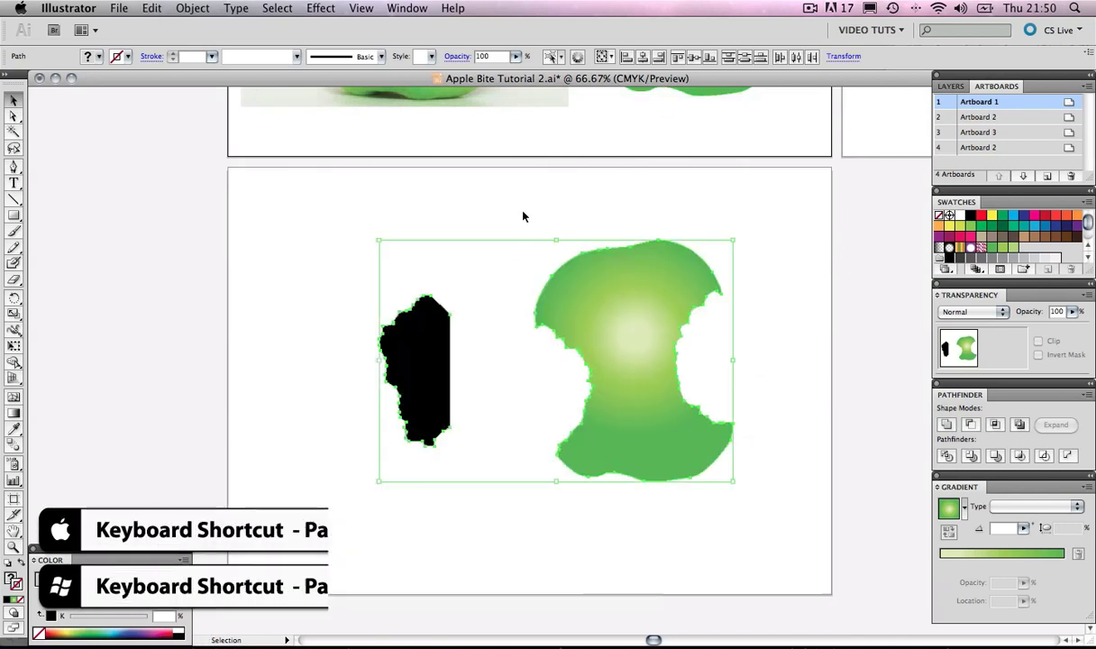
pyautogui.click(496, 199)
pyautogui.press('z')
pyautogui.press('v')
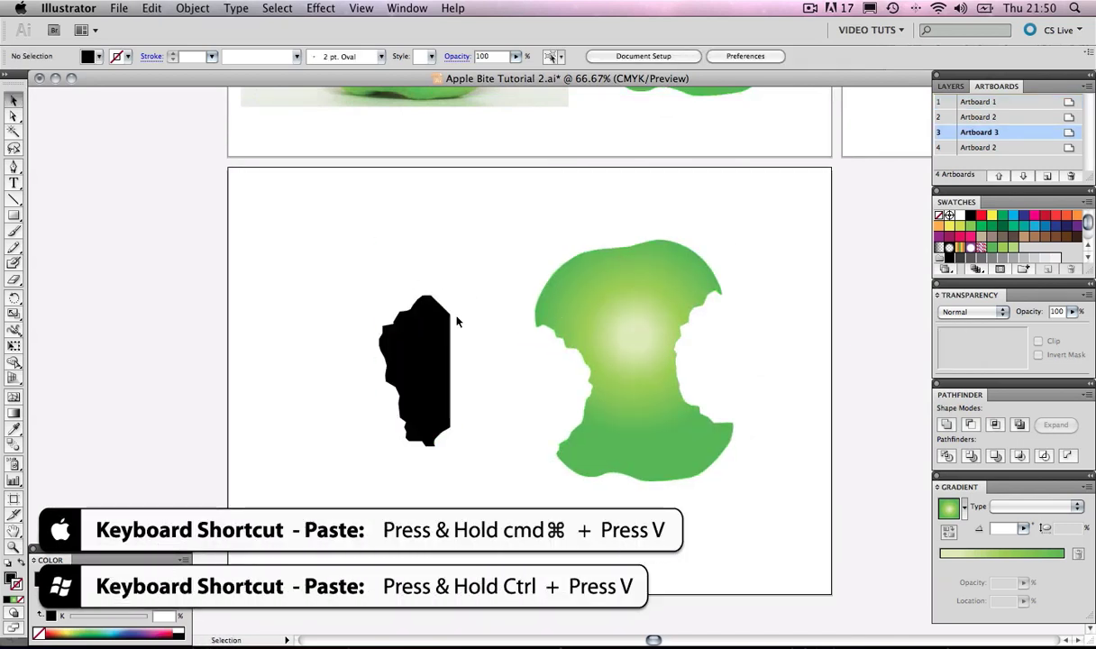
pyautogui.moveTo(446, 350); pyautogui.dragTo(705, 344)
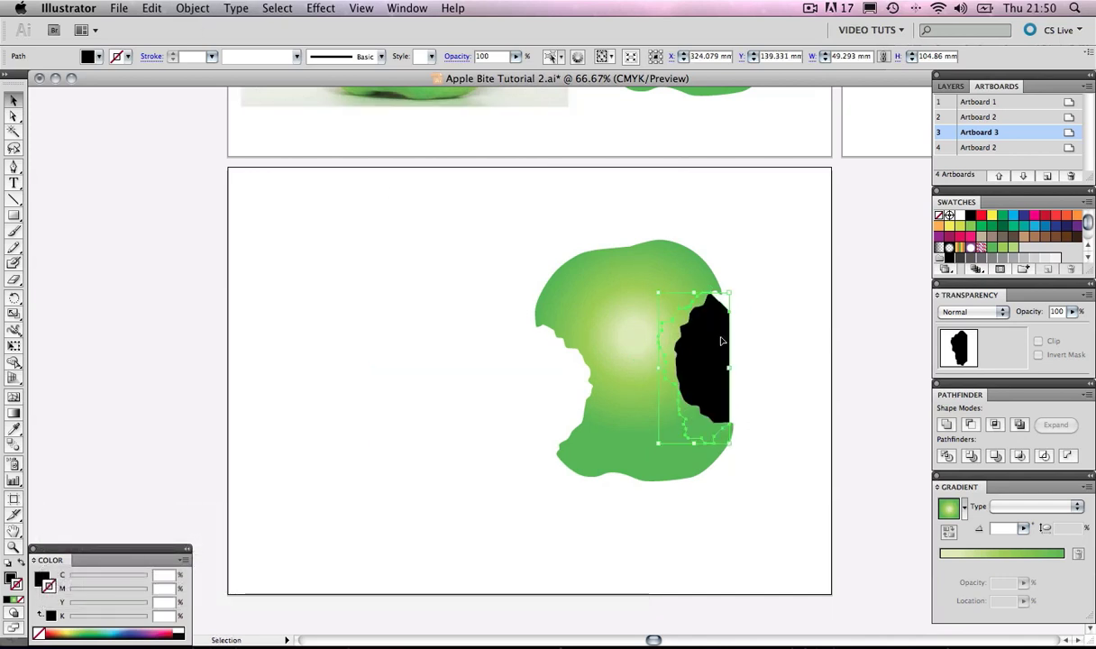
# Bring the black bite shape in front of the green apple.
pyautogui.click(189, 13)
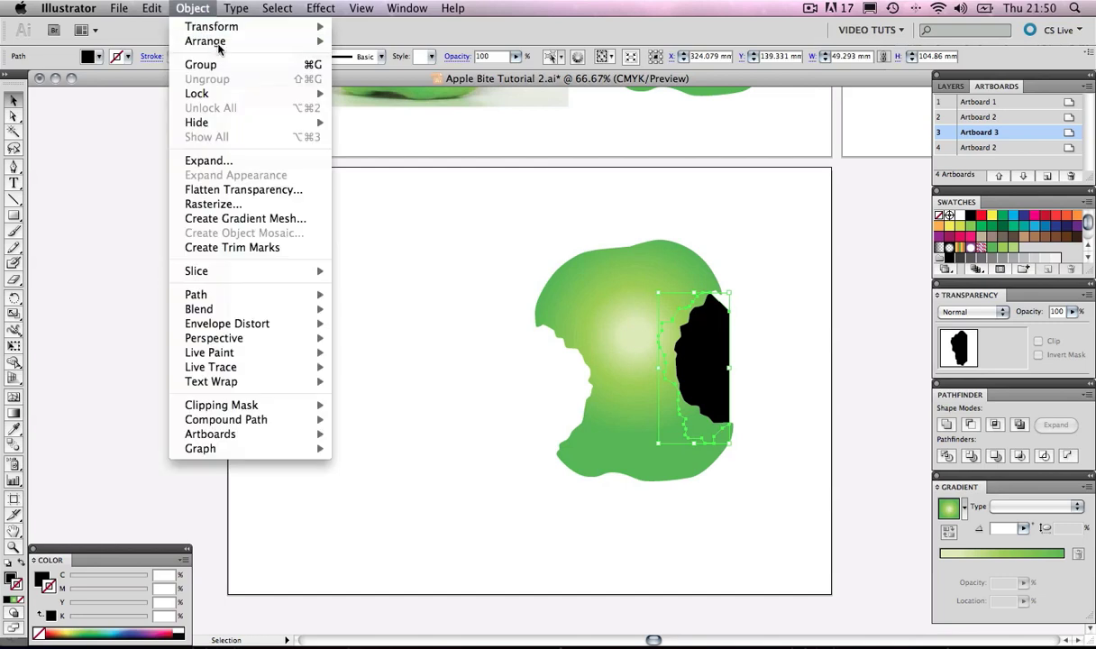
pyautogui.moveTo(234, 45)
pyautogui.click(340, 43)
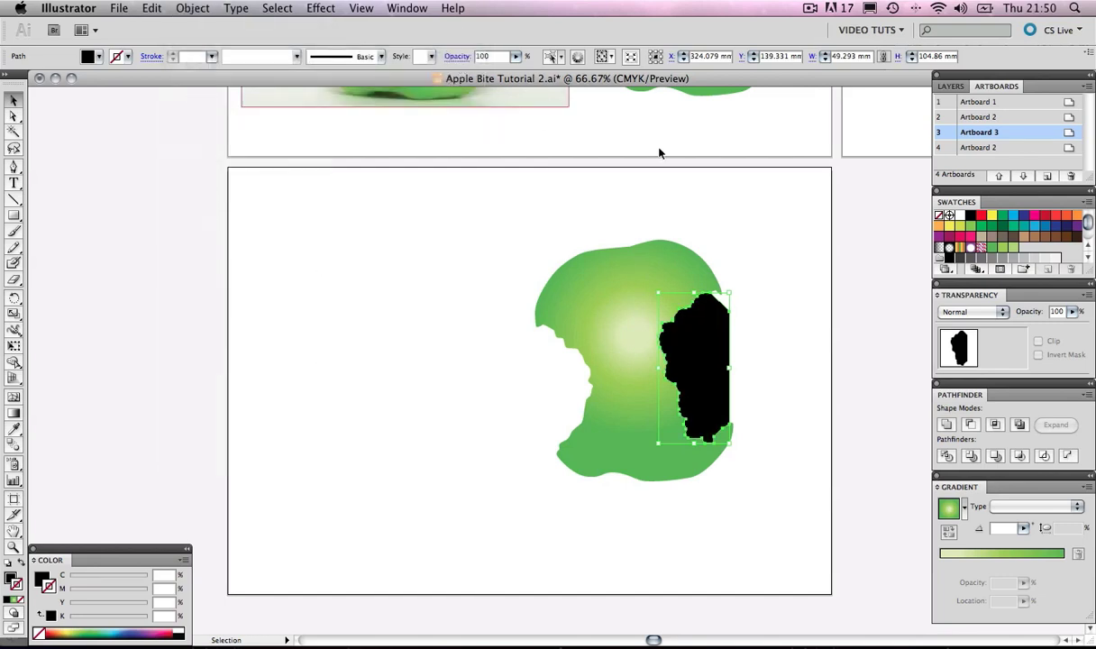
pyautogui.click(747, 197)
# Zoom in and intersect the black bite shape with the green apple using Pathfinder Intersect.
pyautogui.press('z')
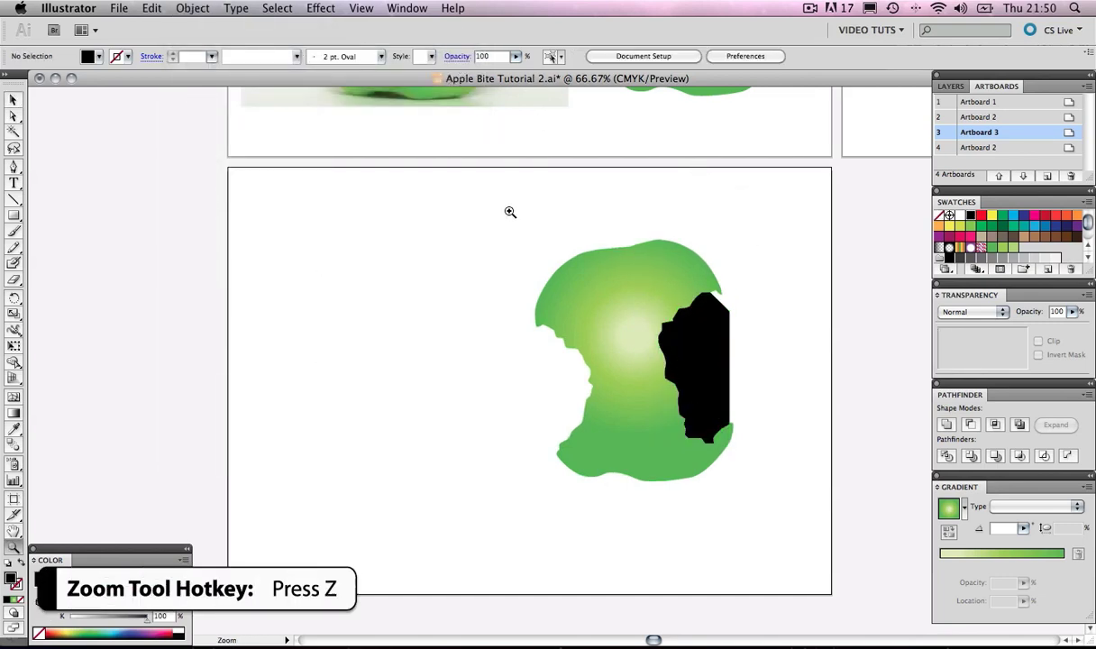
pyautogui.moveTo(511, 212); pyautogui.dragTo(788, 501)
pyautogui.press('v')
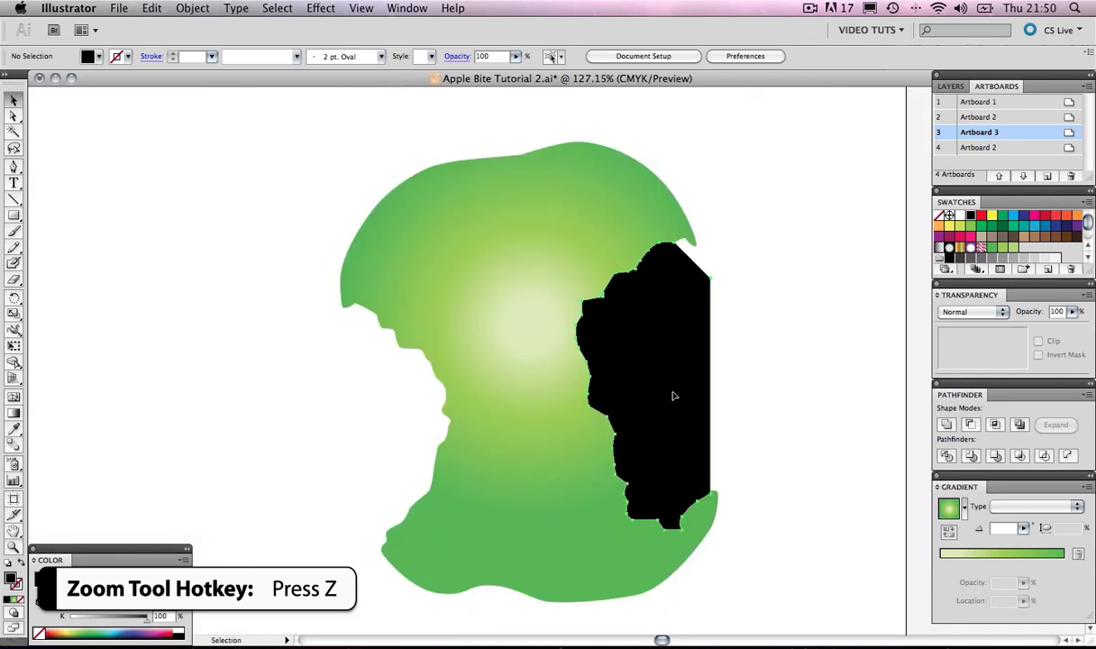
pyautogui.click(672, 396)
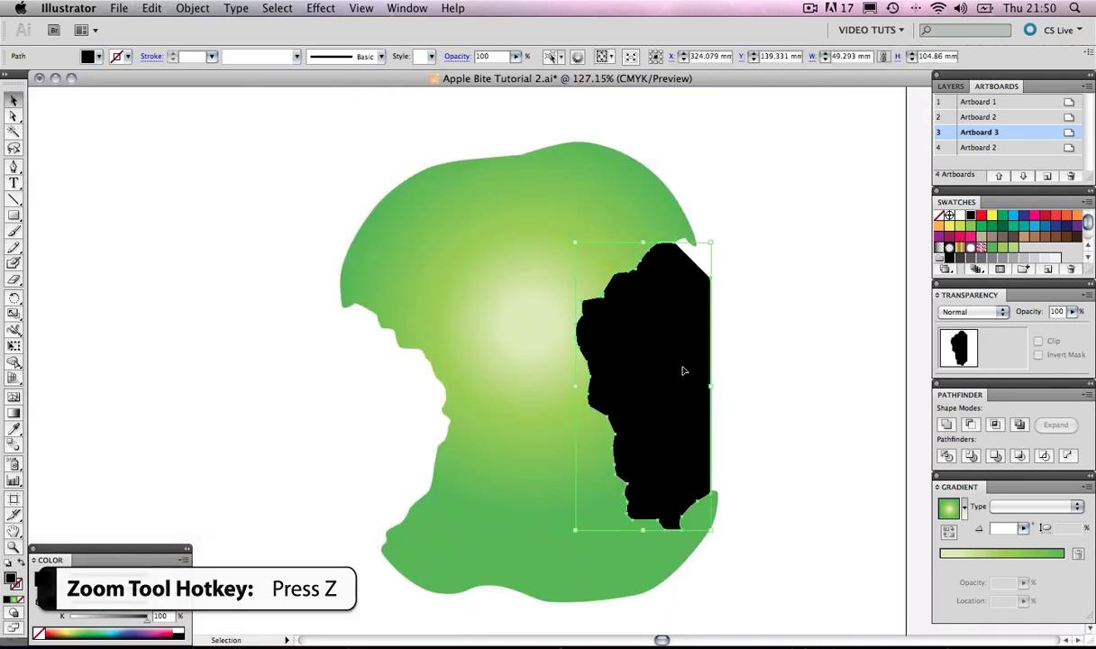
pyautogui.keyDown('shift'); pyautogui.click(522, 271); pyautogui.keyUp('shift')
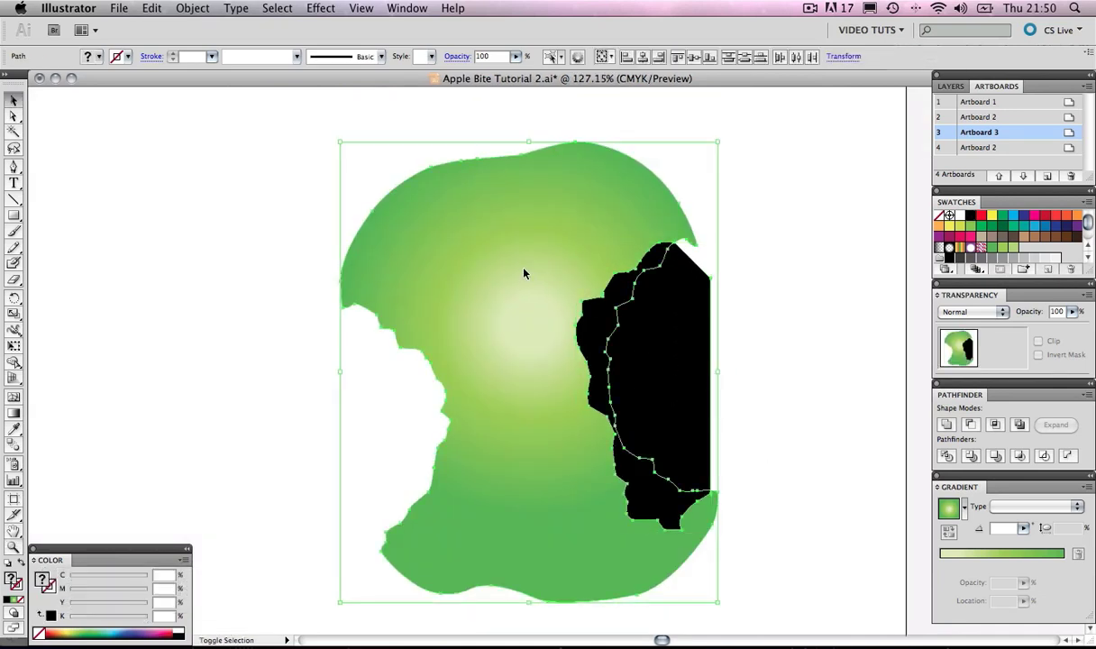
pyautogui.click(995, 424)
pyautogui.click(863, 378)
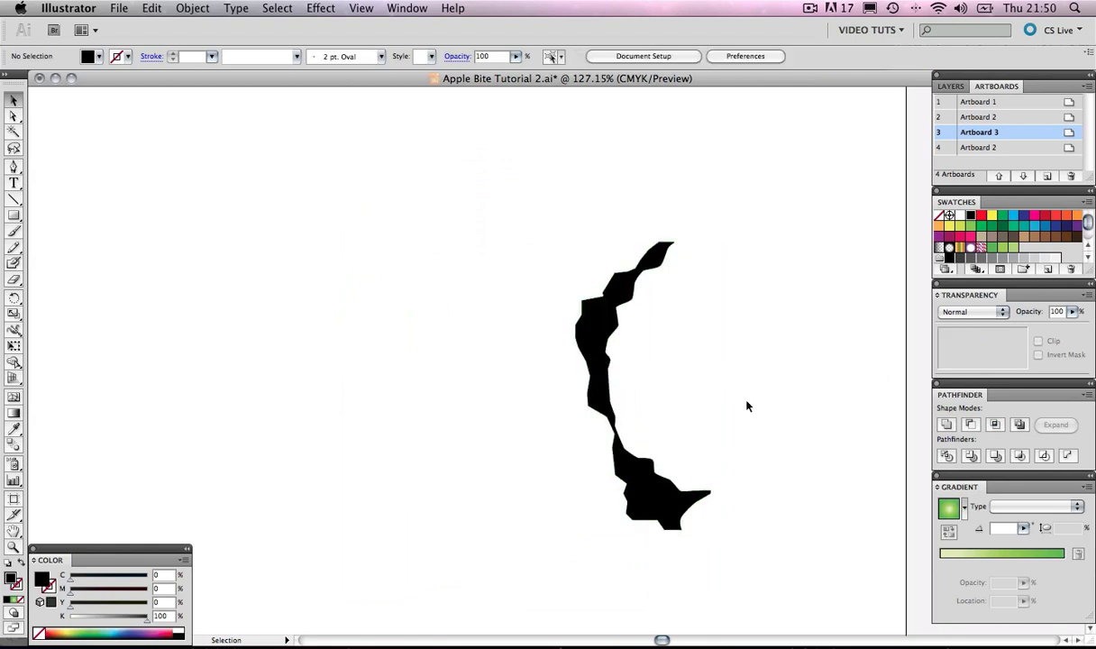
# Undo the intersection and nudge the bite shape two steps left.
pyautogui.press('super+z')
pyautogui.click(734, 358)
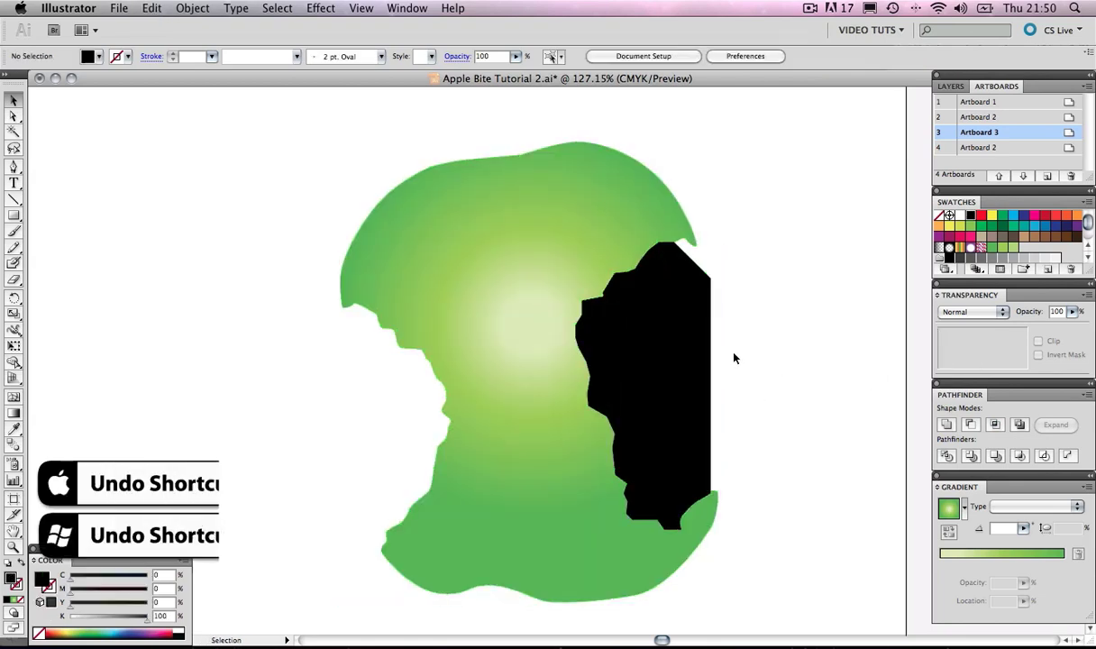
pyautogui.click(649, 340)
pyautogui.press('Left')
pyautogui.press('Left')
pyautogui.press('Left')
pyautogui.press('Left')
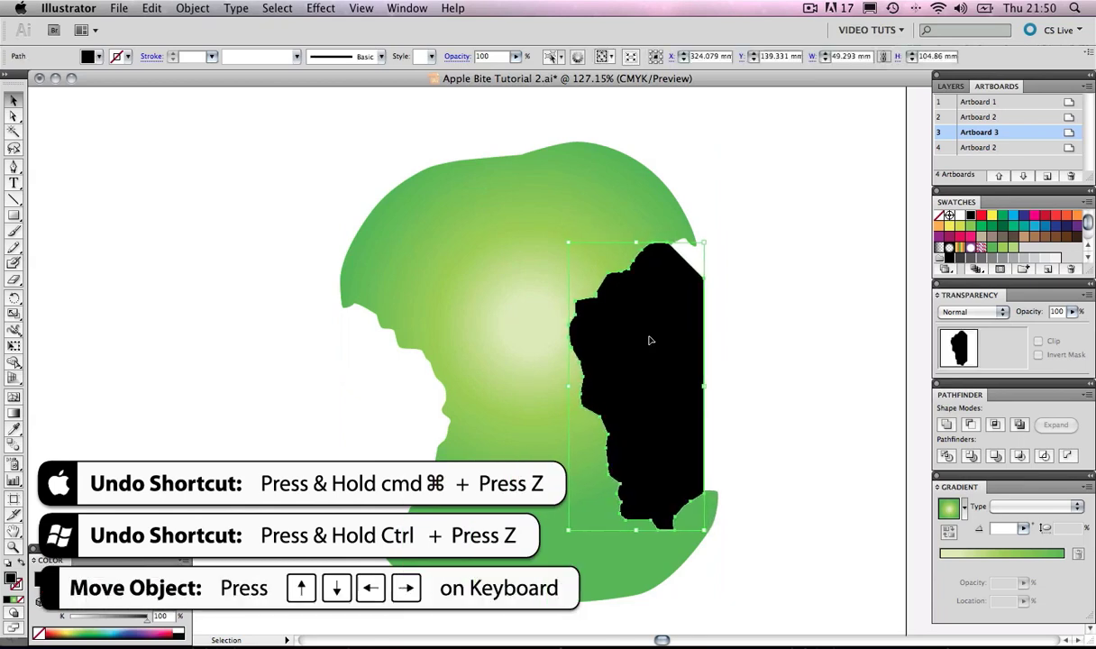
pyautogui.press('Left')
pyautogui.press('Left')
pyautogui.press('Left')
pyautogui.press('Left')
pyautogui.press('Left')
pyautogui.press('Left')
pyautogui.click(721, 311)
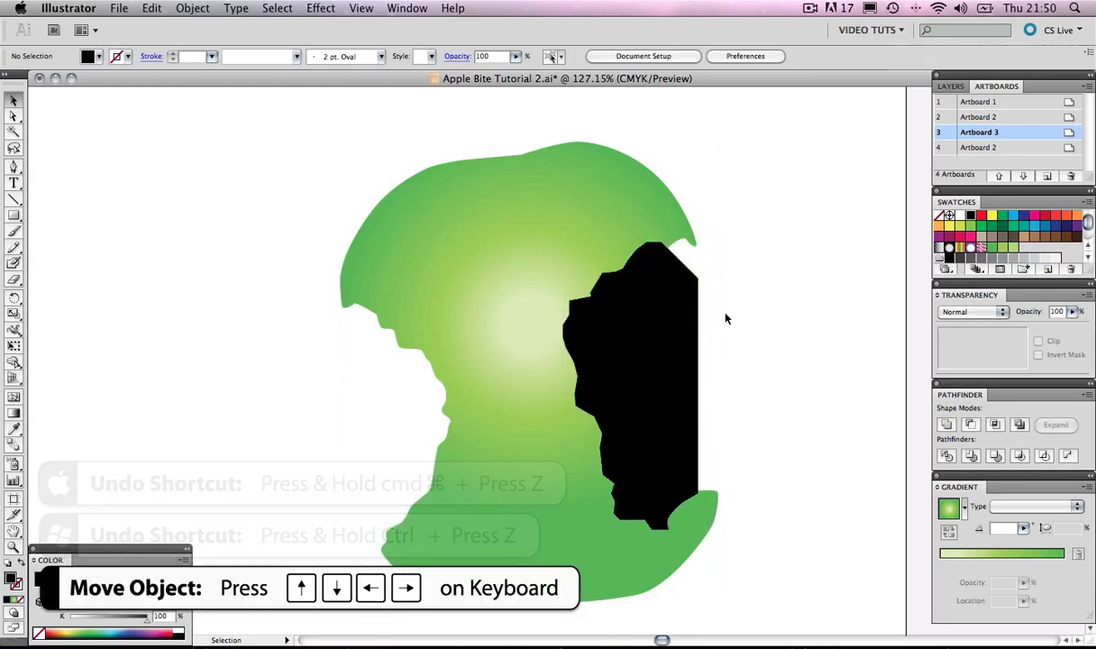
# Intersect the shifted bite shape with the green apple again to get a thin crescent.
pyautogui.click(631, 271)
pyautogui.keyDown('shift'); pyautogui.click(507, 192); pyautogui.keyUp('shift')
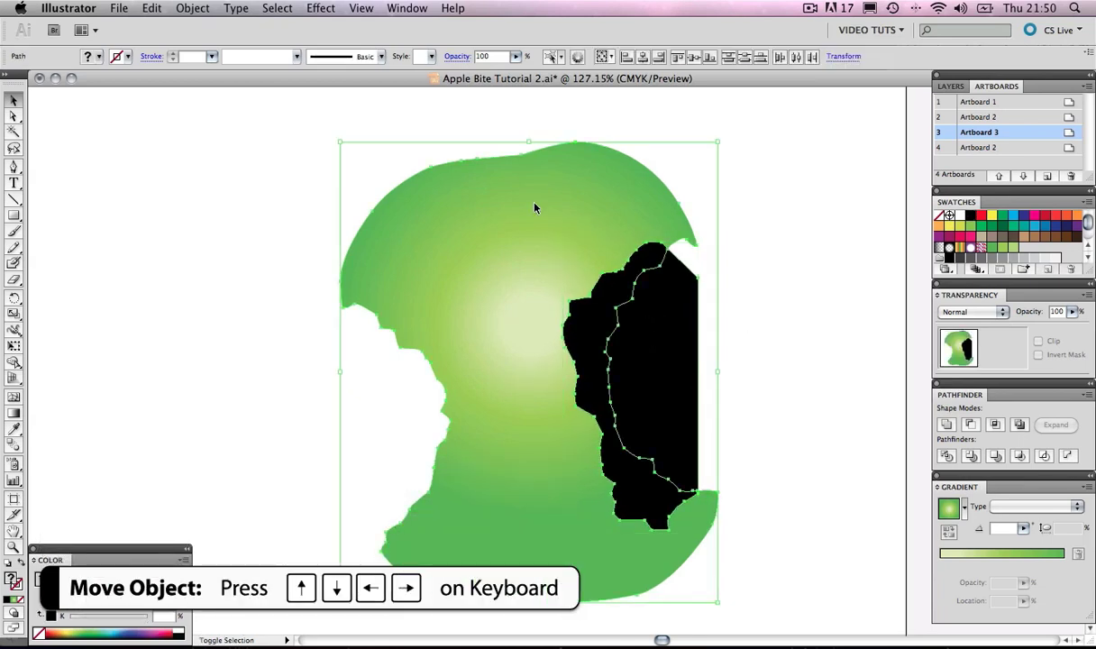
pyautogui.click(996, 425)
pyautogui.click(771, 329)
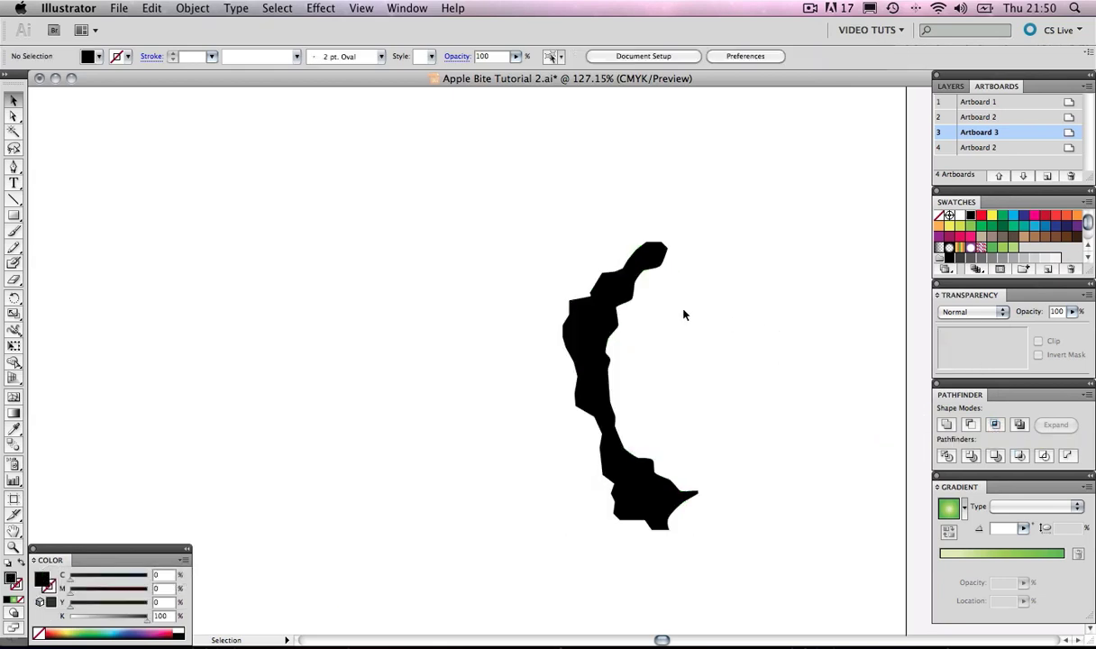
# Remove the black crescent from this artboard.
pyautogui.click(604, 310)
pyautogui.press('a')
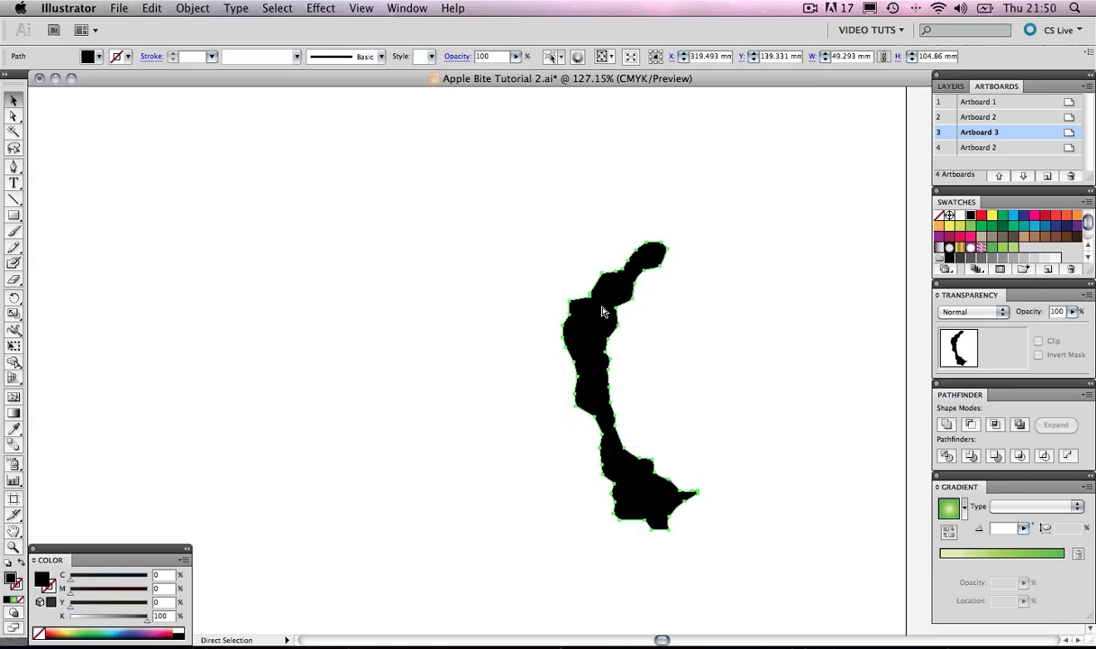
pyautogui.press('Delete')
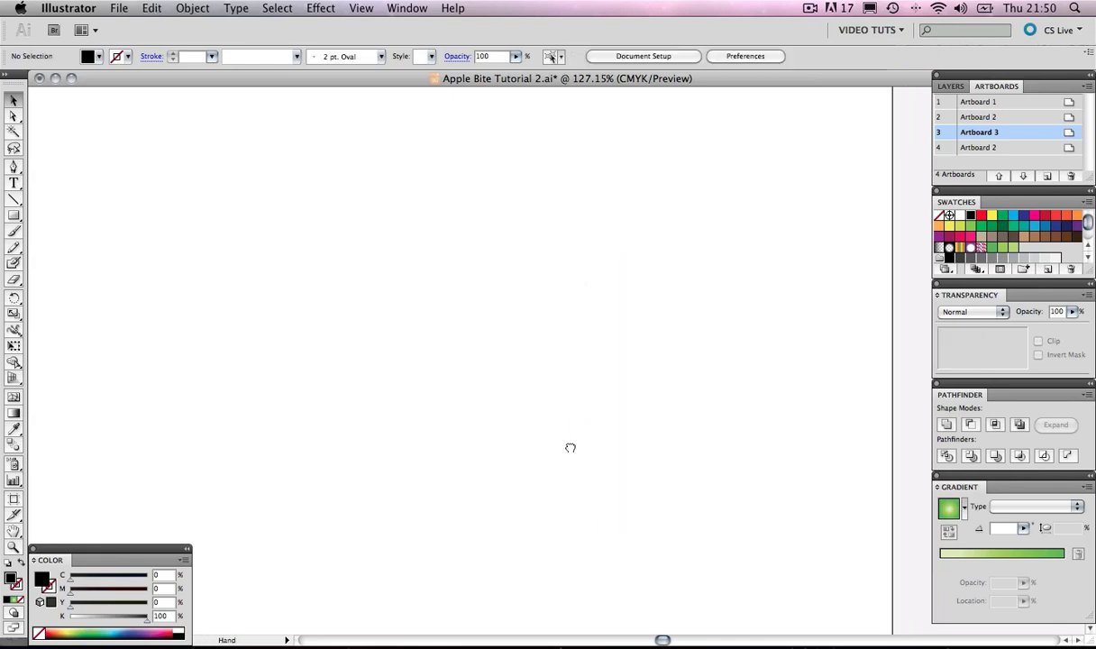
# Paste the crescent and align it precisely into the vector apple's right bite.
pyautogui.moveTo(570, 445); pyautogui.dragTo(586, 285)
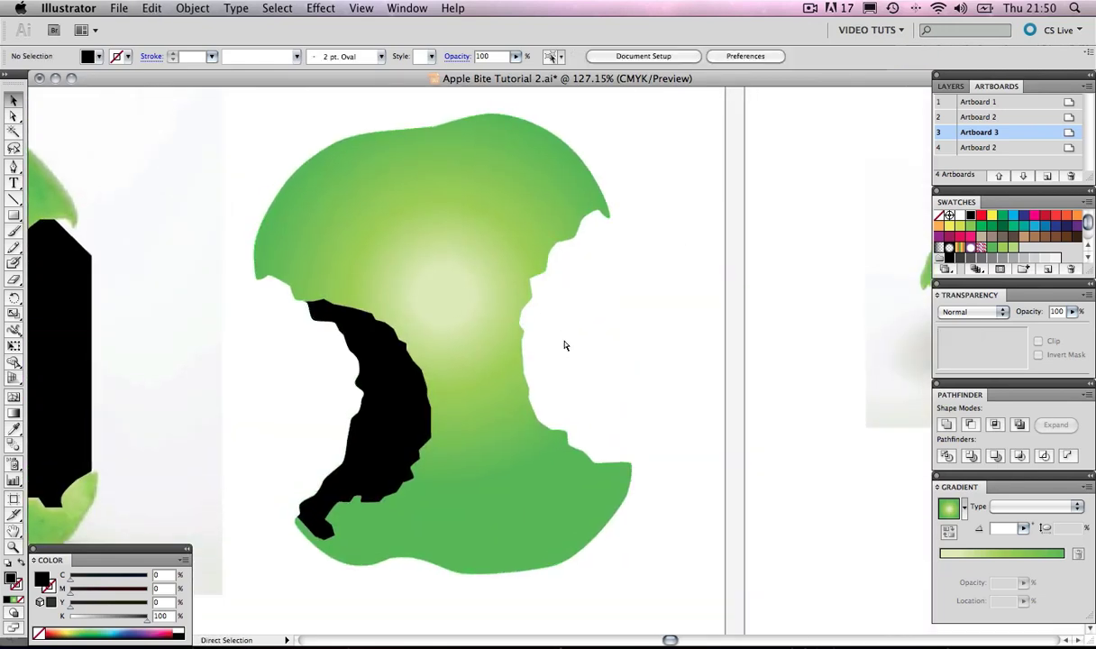
pyautogui.hotkey('ctrl', 'v')
pyautogui.press('v')
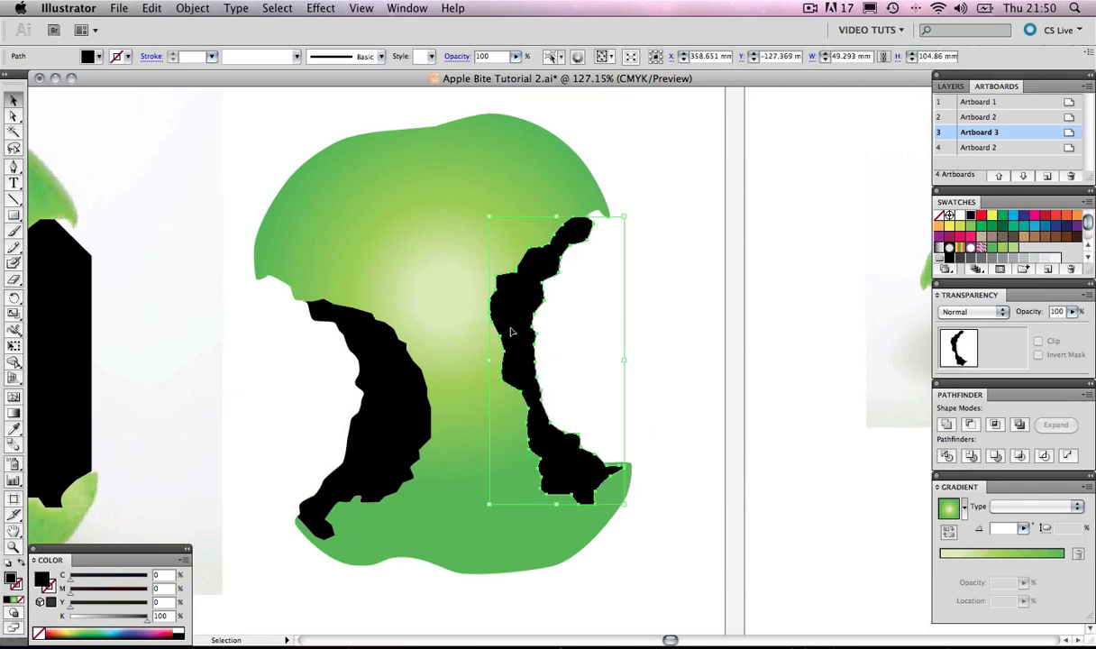
pyautogui.moveTo(512, 331); pyautogui.dragTo(508, 358)
pyautogui.press('z')
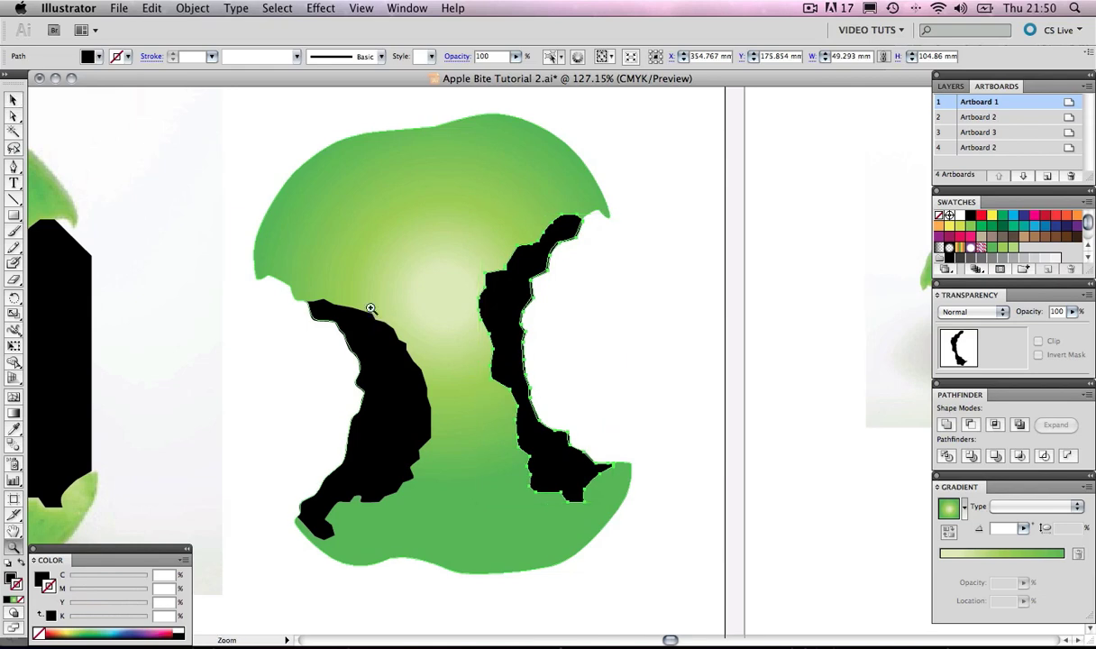
pyautogui.moveTo(290, 288); pyautogui.dragTo(359, 364)
pyautogui.press('v')
pyautogui.moveTo(557, 294); pyautogui.dragTo(457, 359)
pyautogui.moveTo(456, 359)
pyautogui.mouseDown()
pyautogui.moveTo(431, 379)
pyautogui.moveTo(391, 364)
pyautogui.moveTo(466, 376)
pyautogui.mouseUp()
# Zoom out and delete the black shape covering the photo apple.
pyautogui.press('super+0')
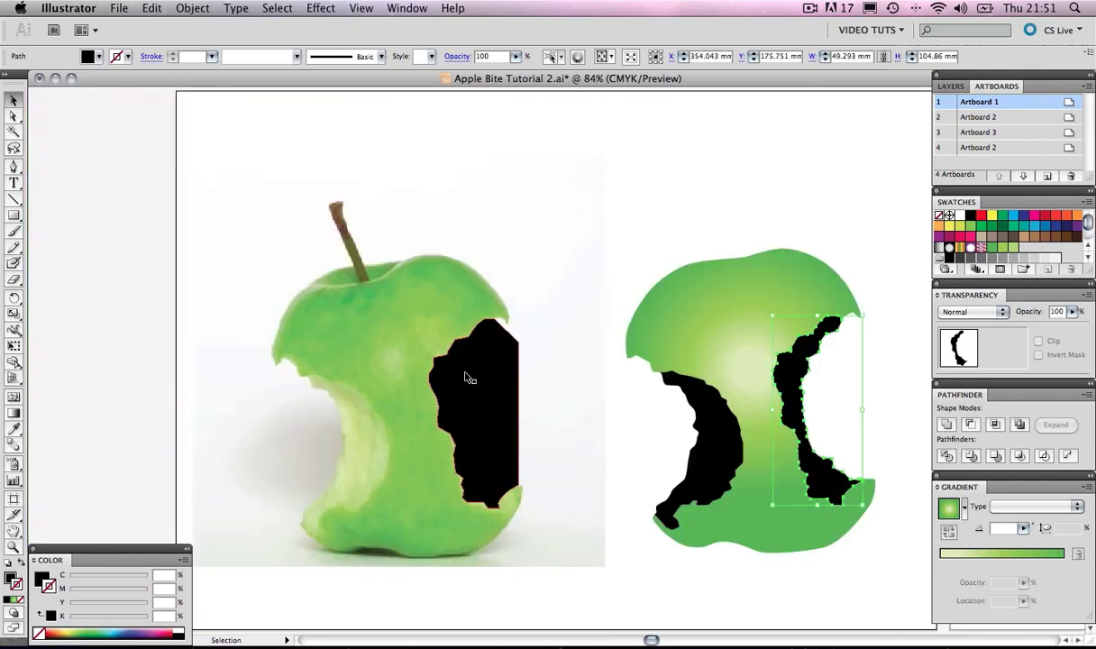
pyautogui.click(123, 233)
pyautogui.click(497, 398)
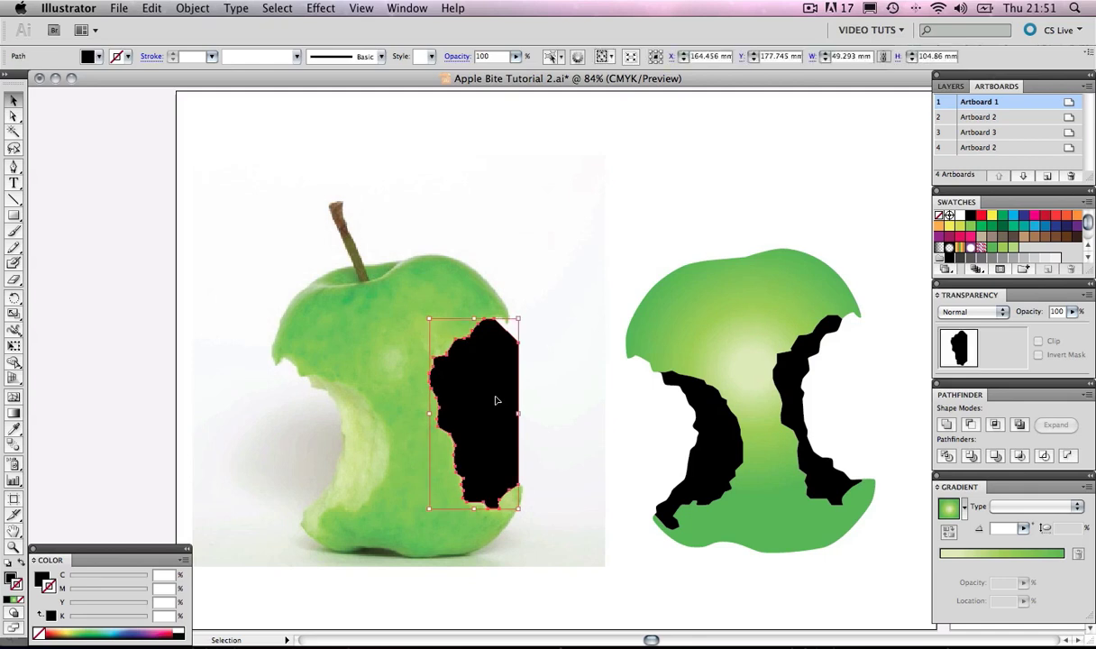
pyautogui.press('Delete')
# Cut the left and right crescents out of the artwork.
pyautogui.moveTo(713, 362); pyautogui.dragTo(528, 432)
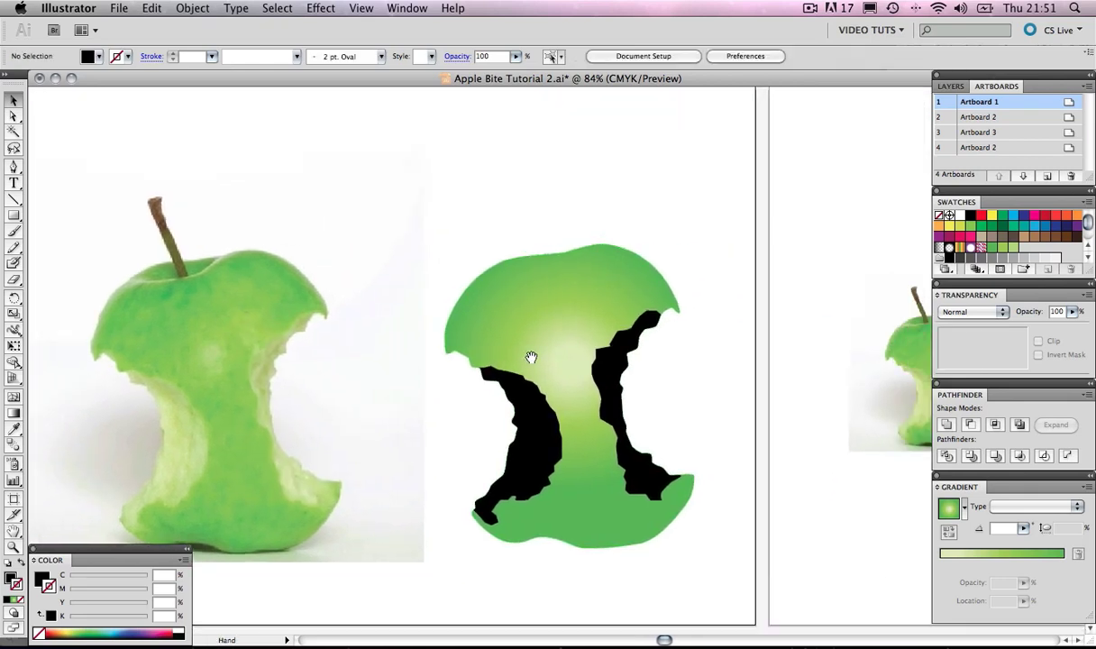
pyautogui.click(549, 428)
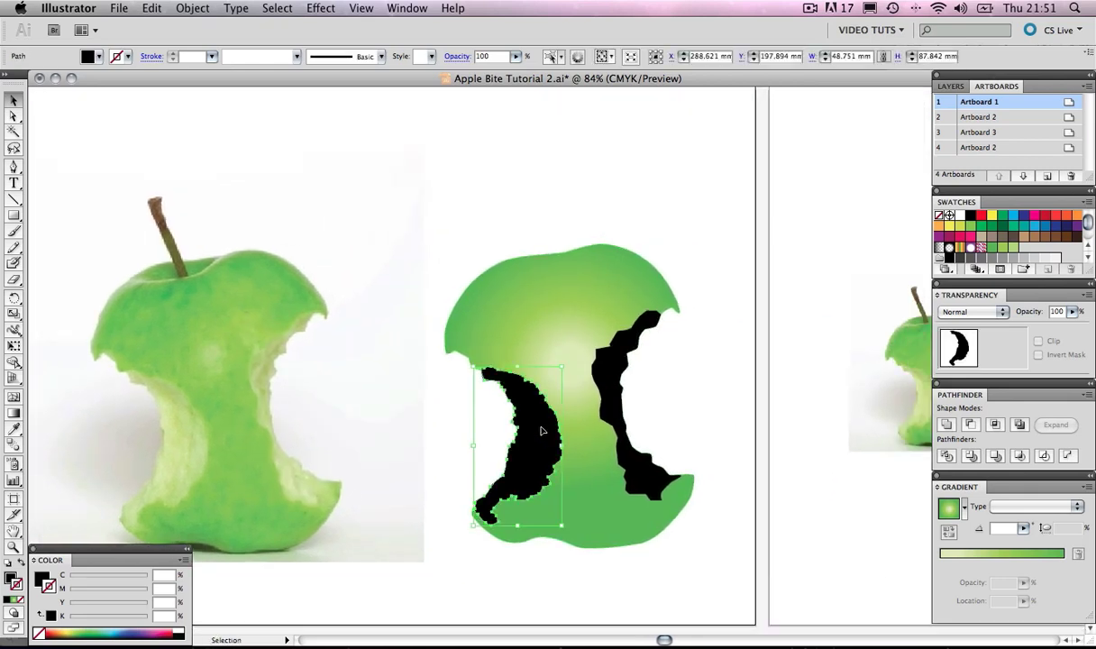
pyautogui.keyDown('shift'); pyautogui.click(616, 393); pyautogui.keyUp('shift')
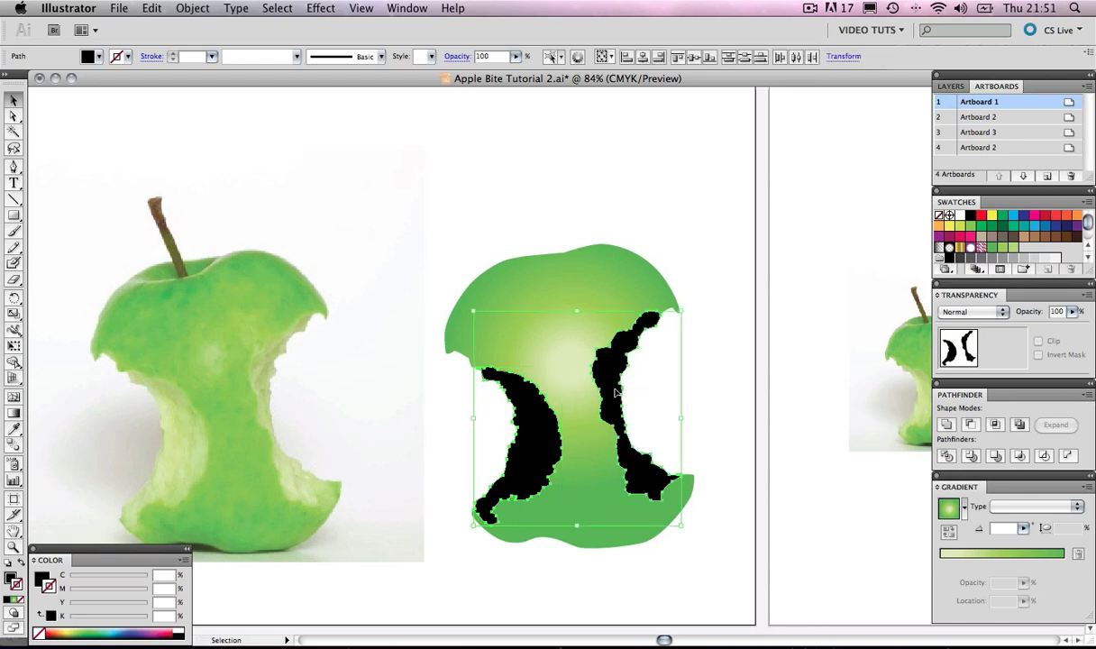
pyautogui.press('super+x')
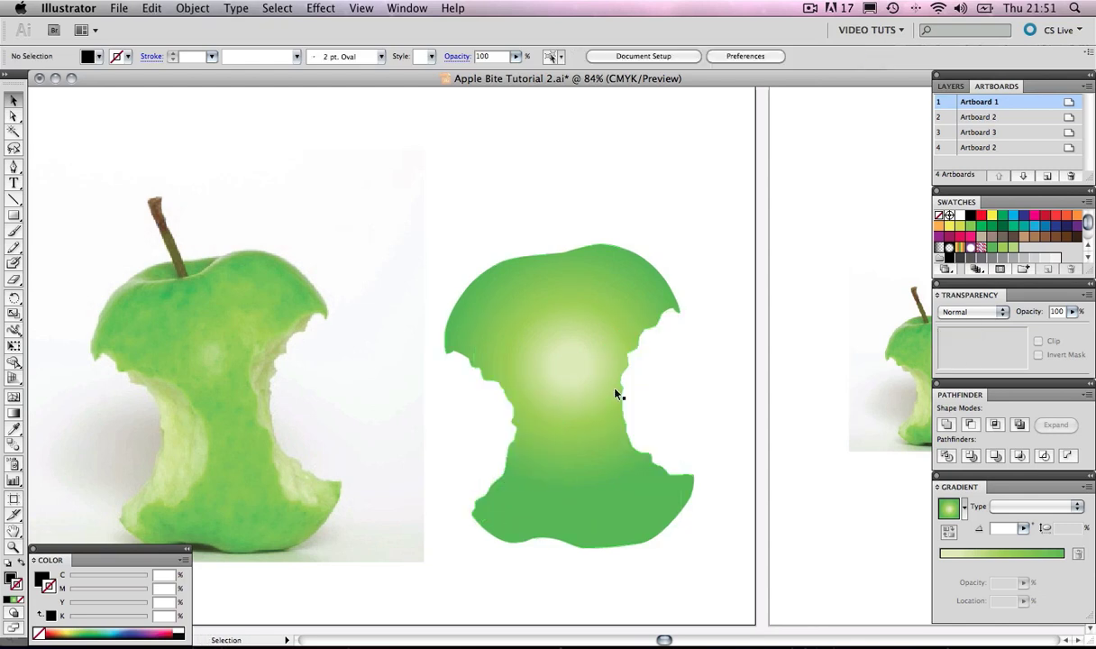
# Create a new layer named Apple Core from the Layers panel menu.
pyautogui.click(950, 85)
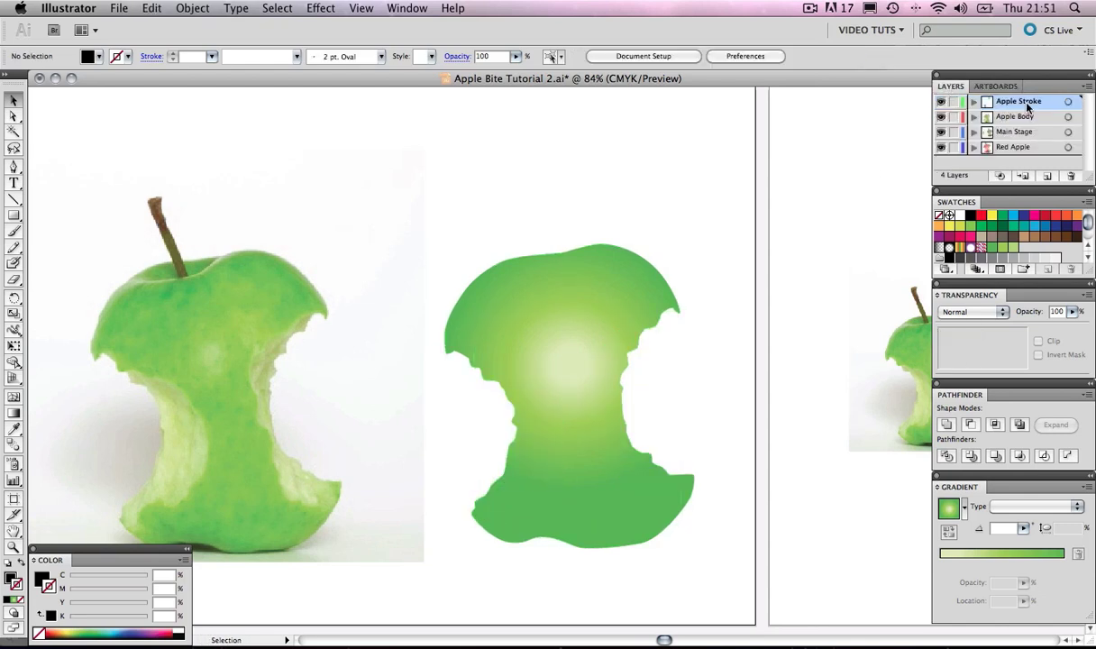
pyautogui.click(1087, 85)
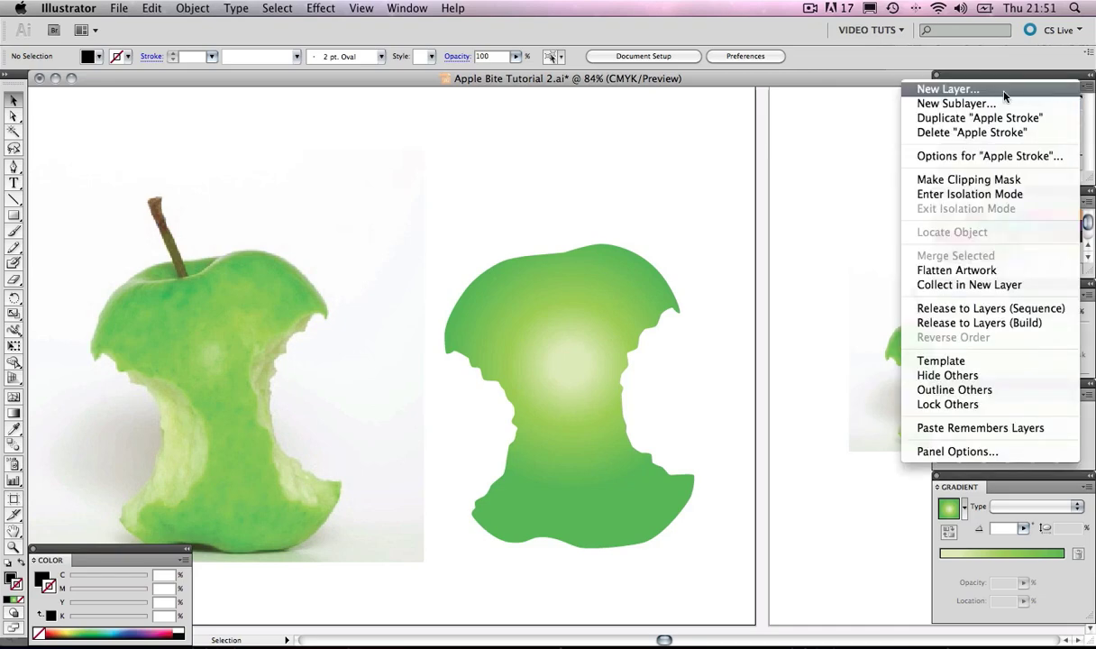
pyautogui.click(948, 89)
pyautogui.write('Apple Core')
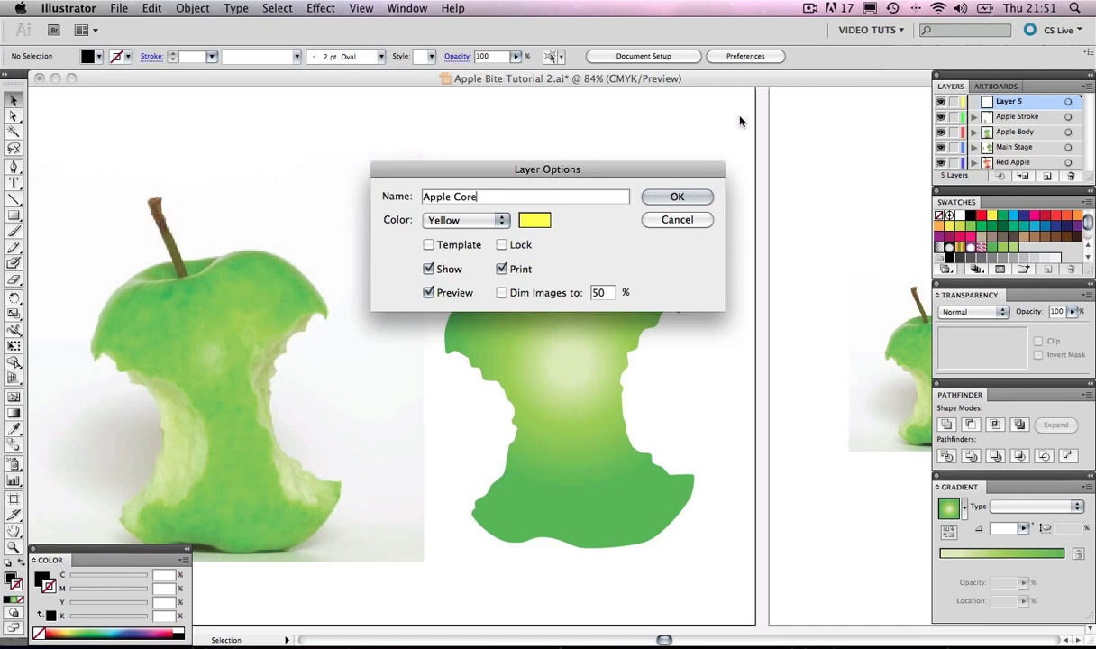
pyautogui.click(690, 198)
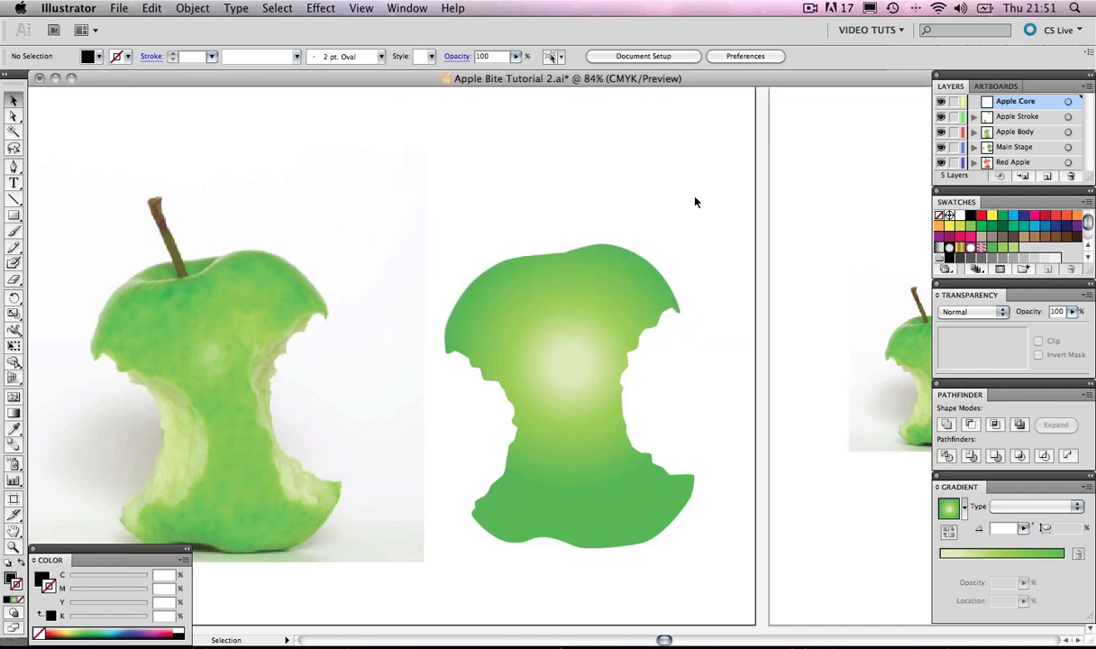
# Paste the two crescents in place on the Apple Core layer.
pyautogui.click(152, 8)
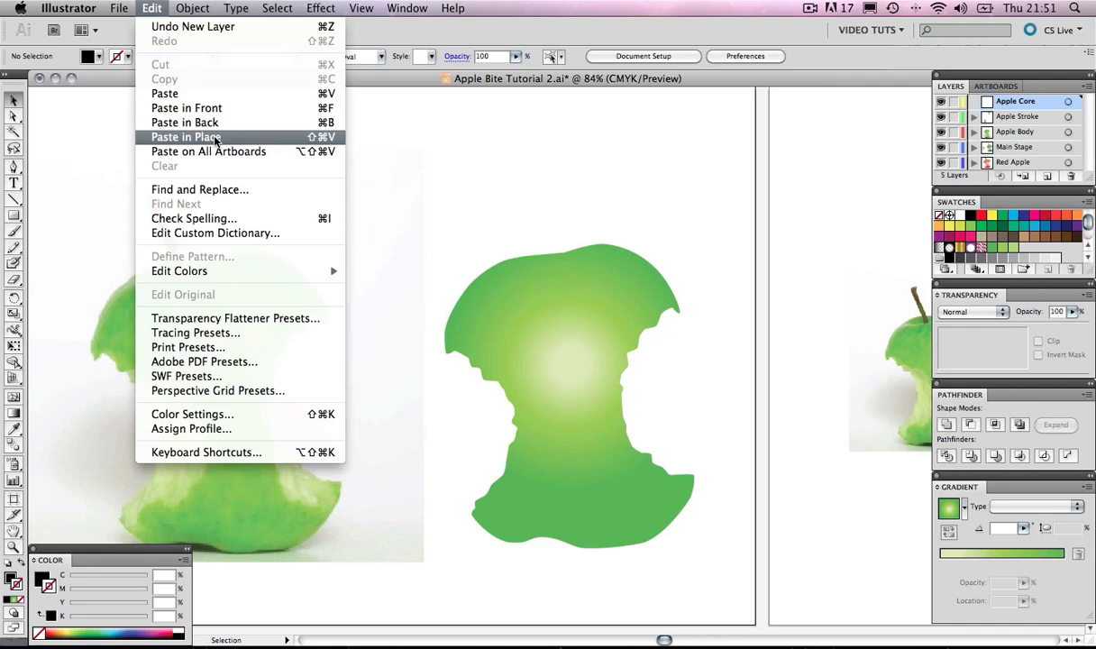
pyautogui.click(185, 137)
pyautogui.click(730, 183)
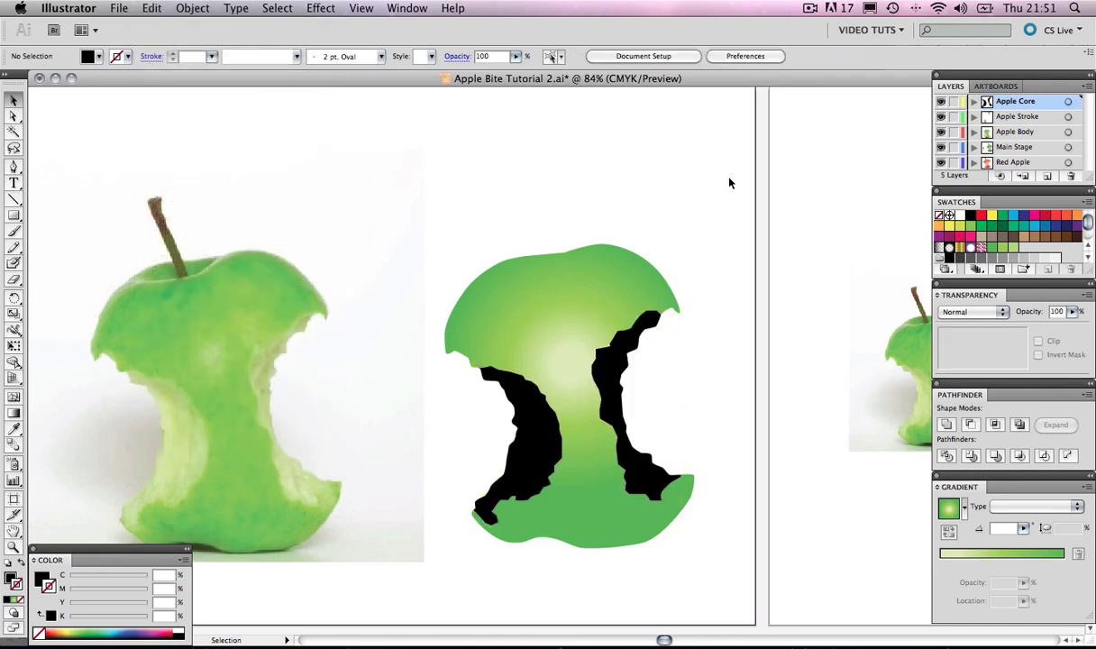